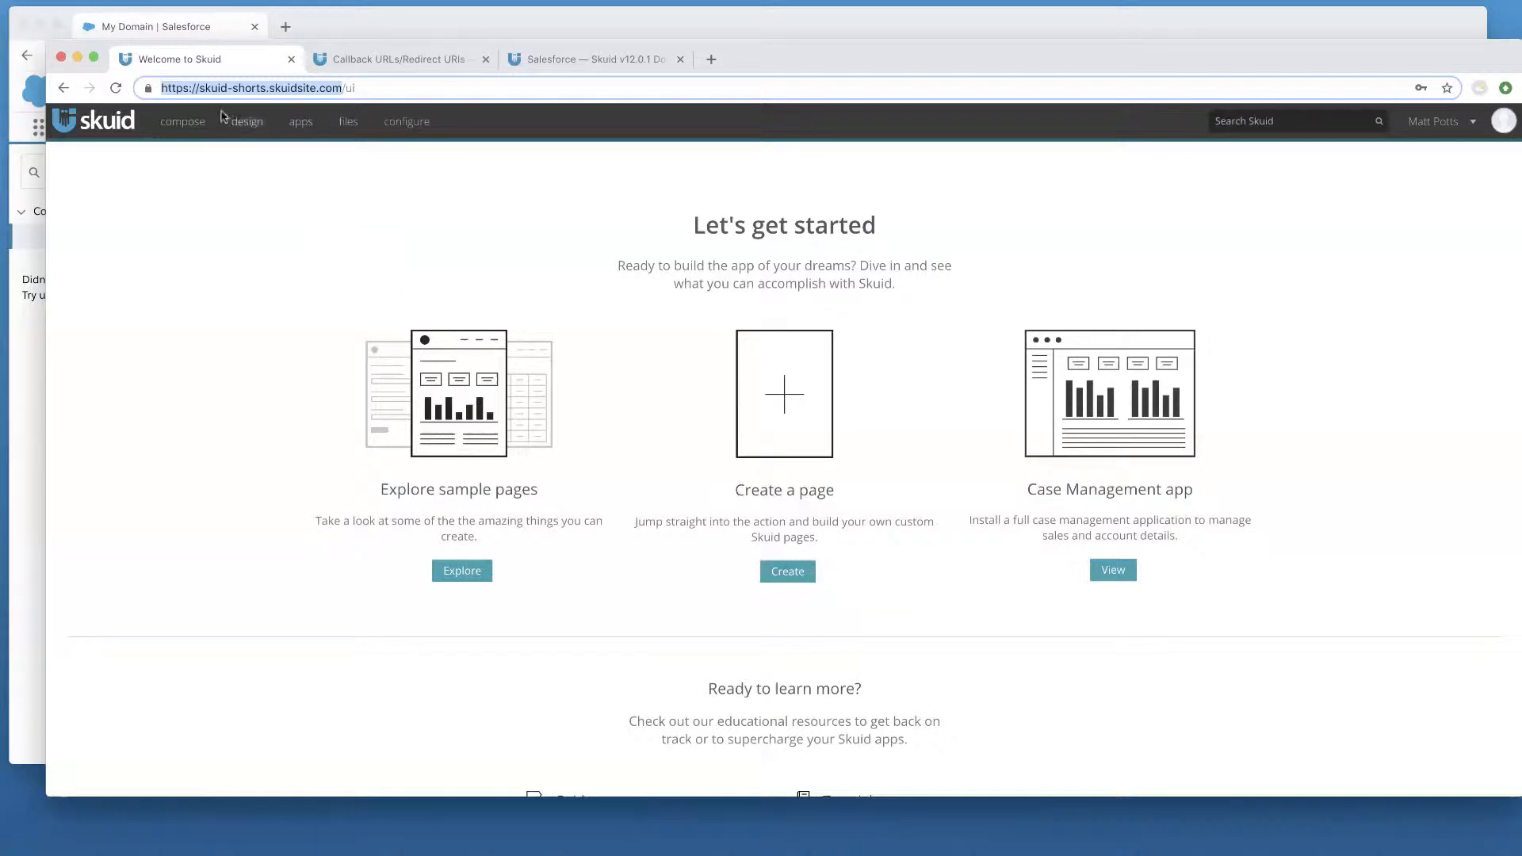
left_click(712, 61)
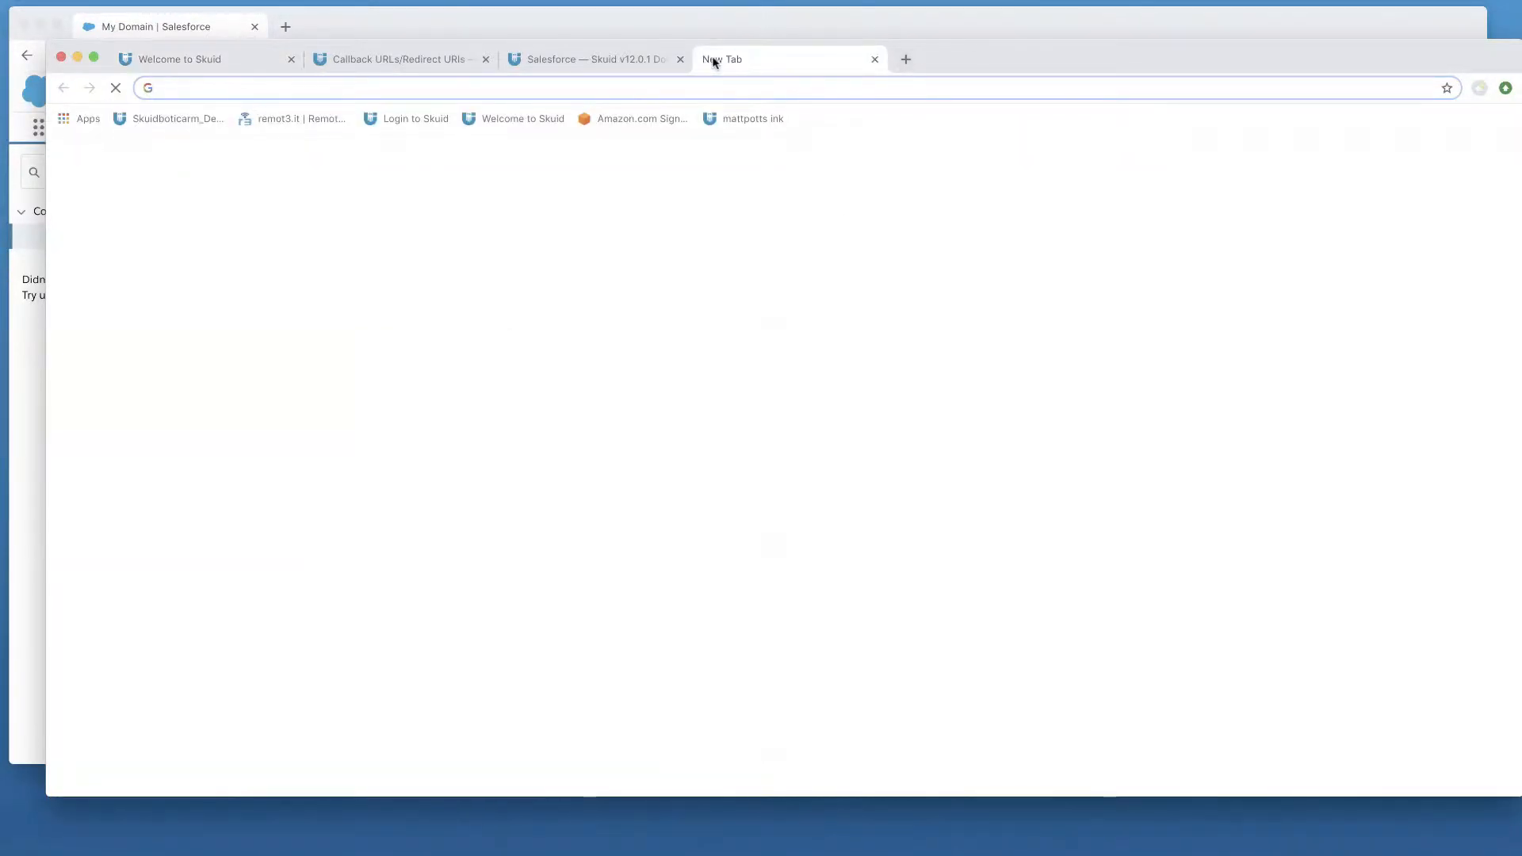
key("ctrl+v")
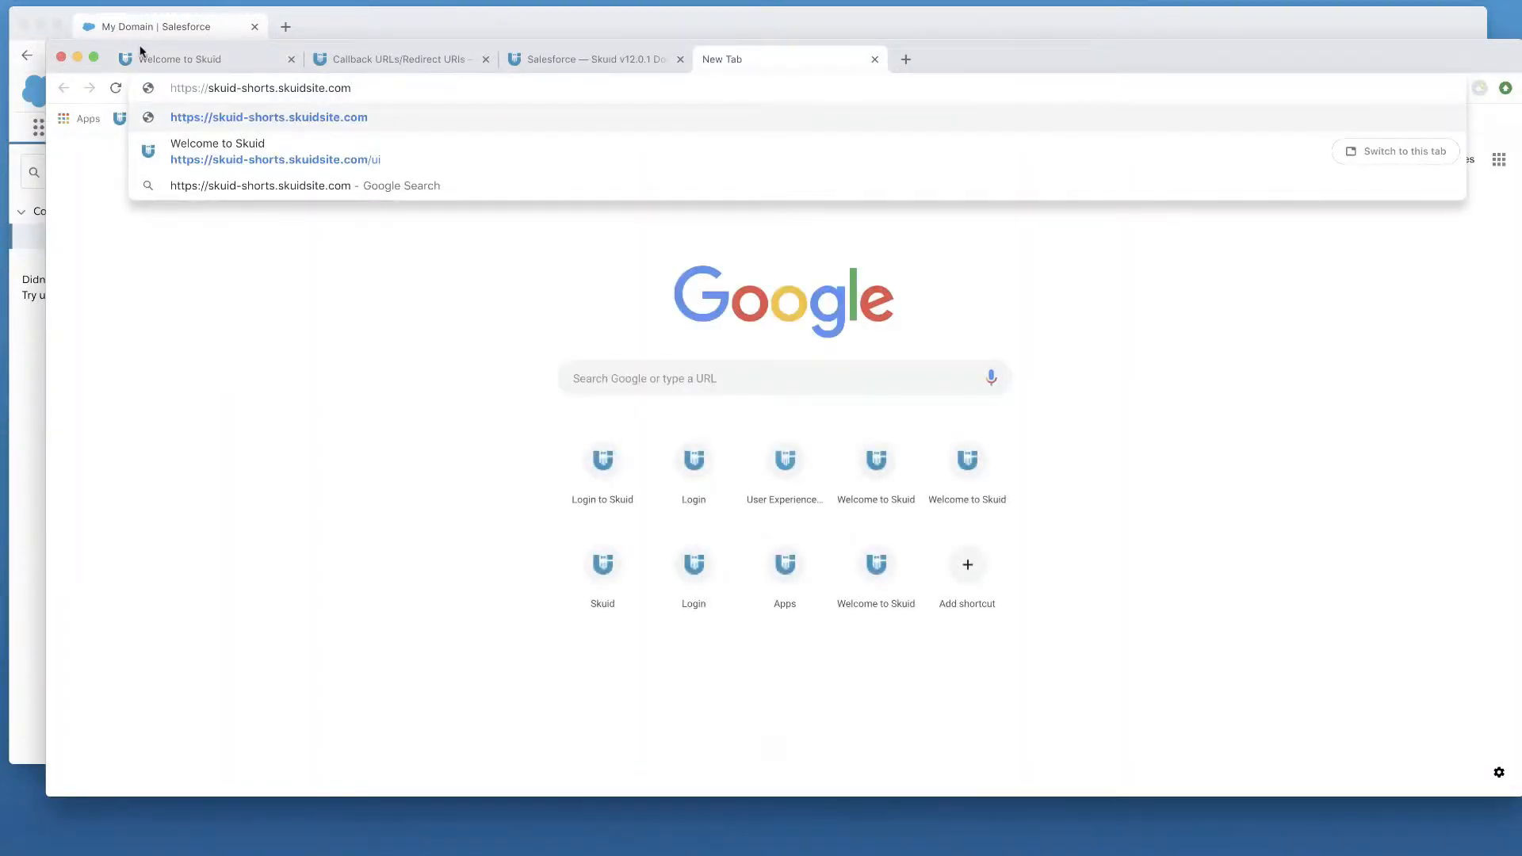
type("/auth")
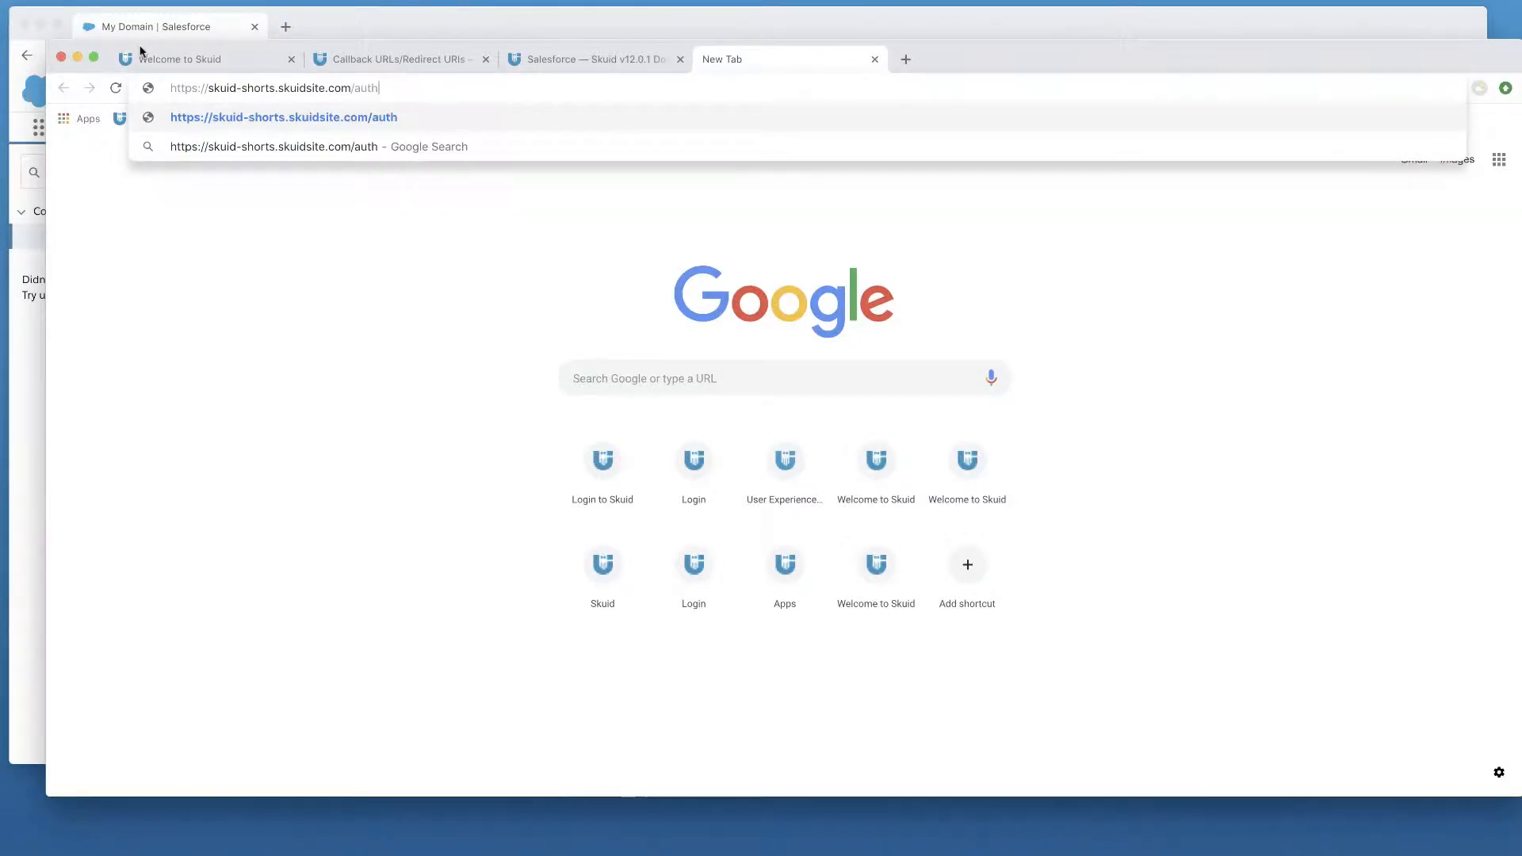
type("/oauth/ca")
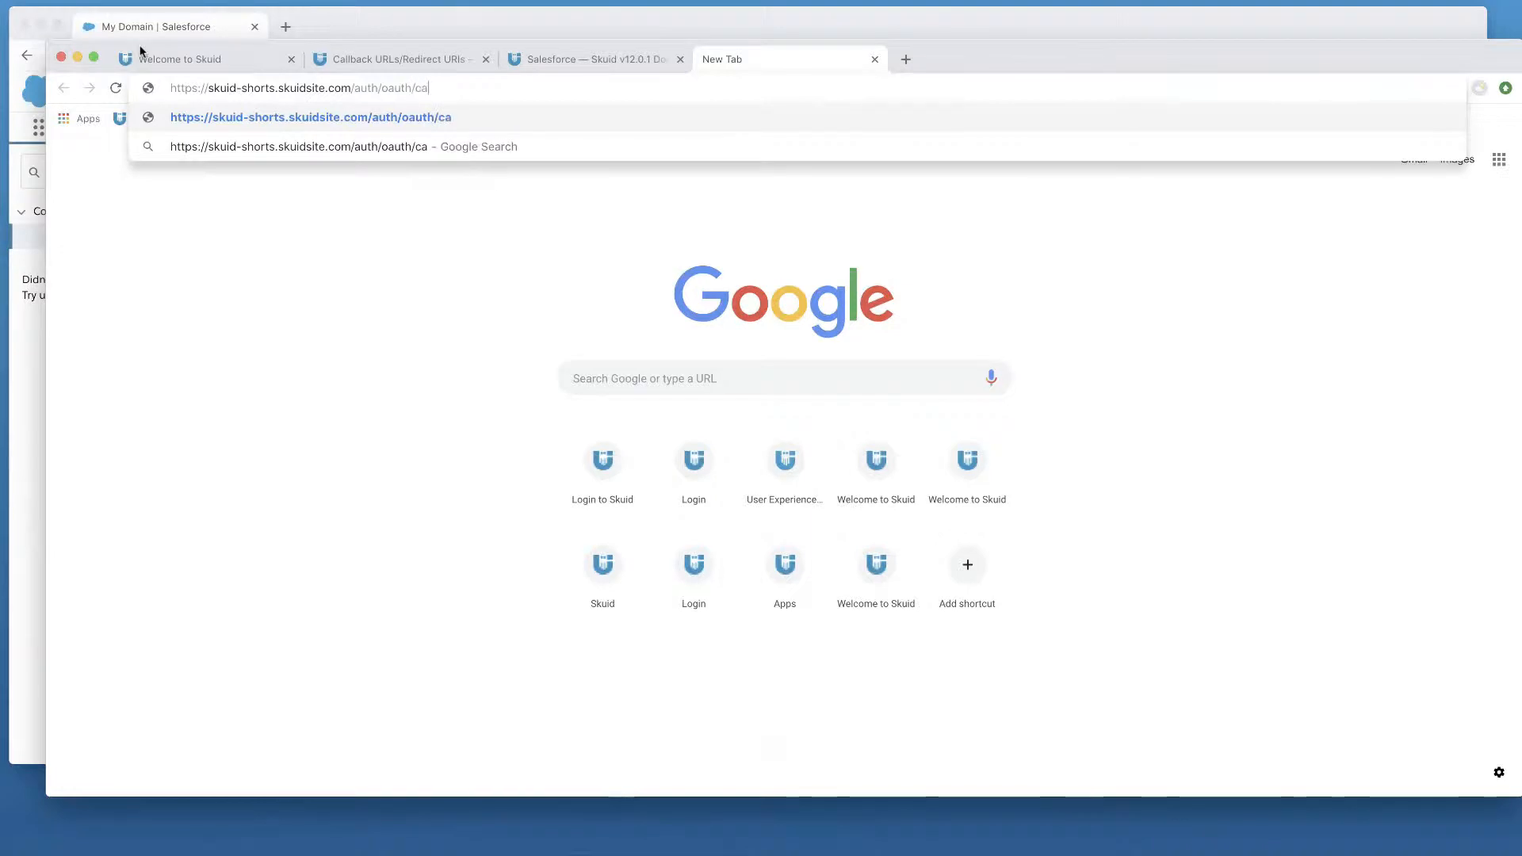
type("llback")
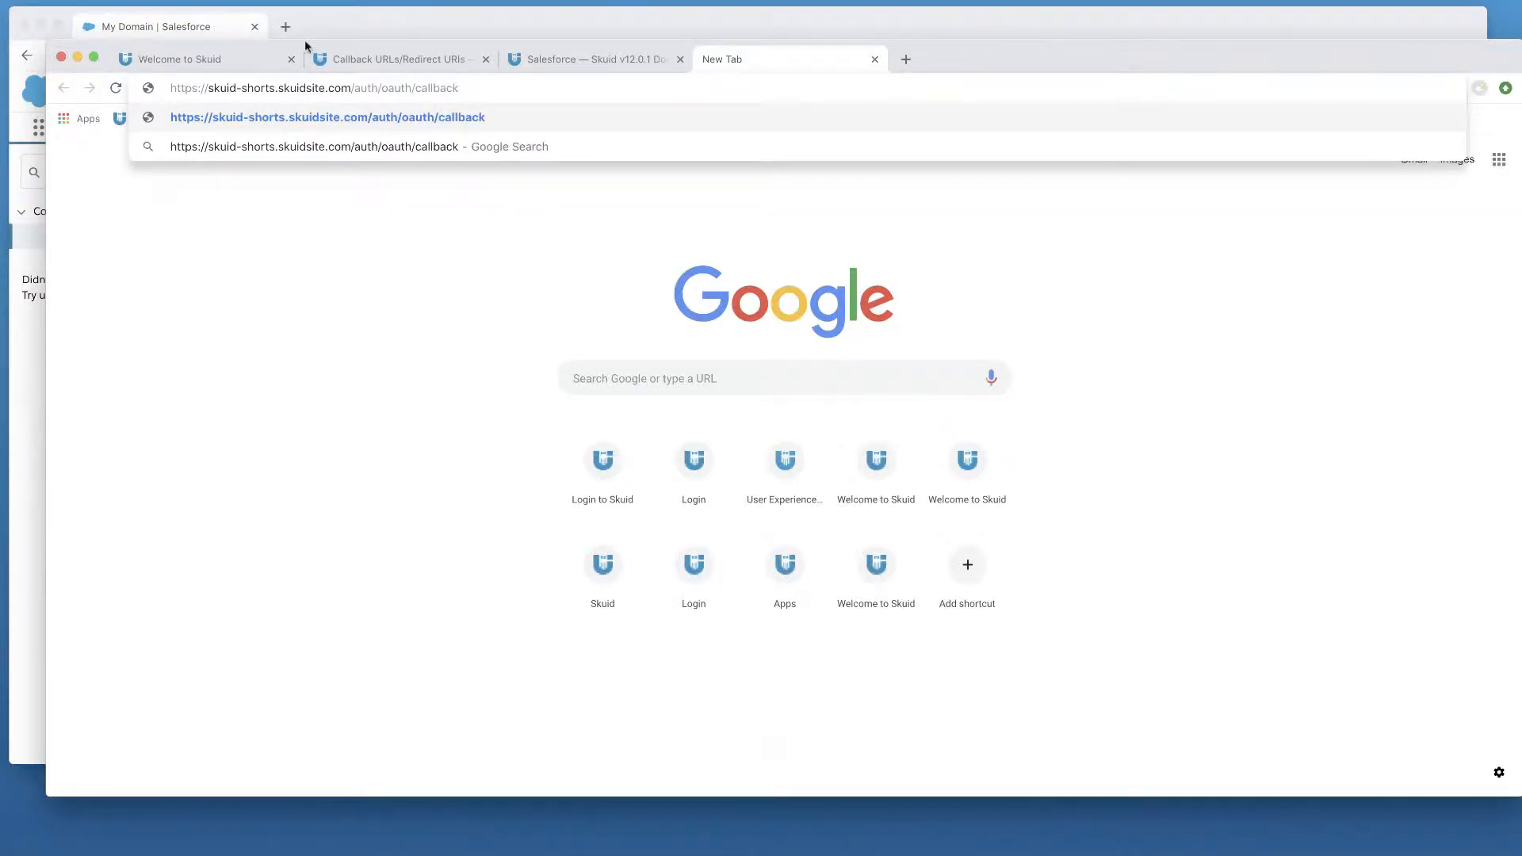
left_click_drag(463, 87, 159, 87)
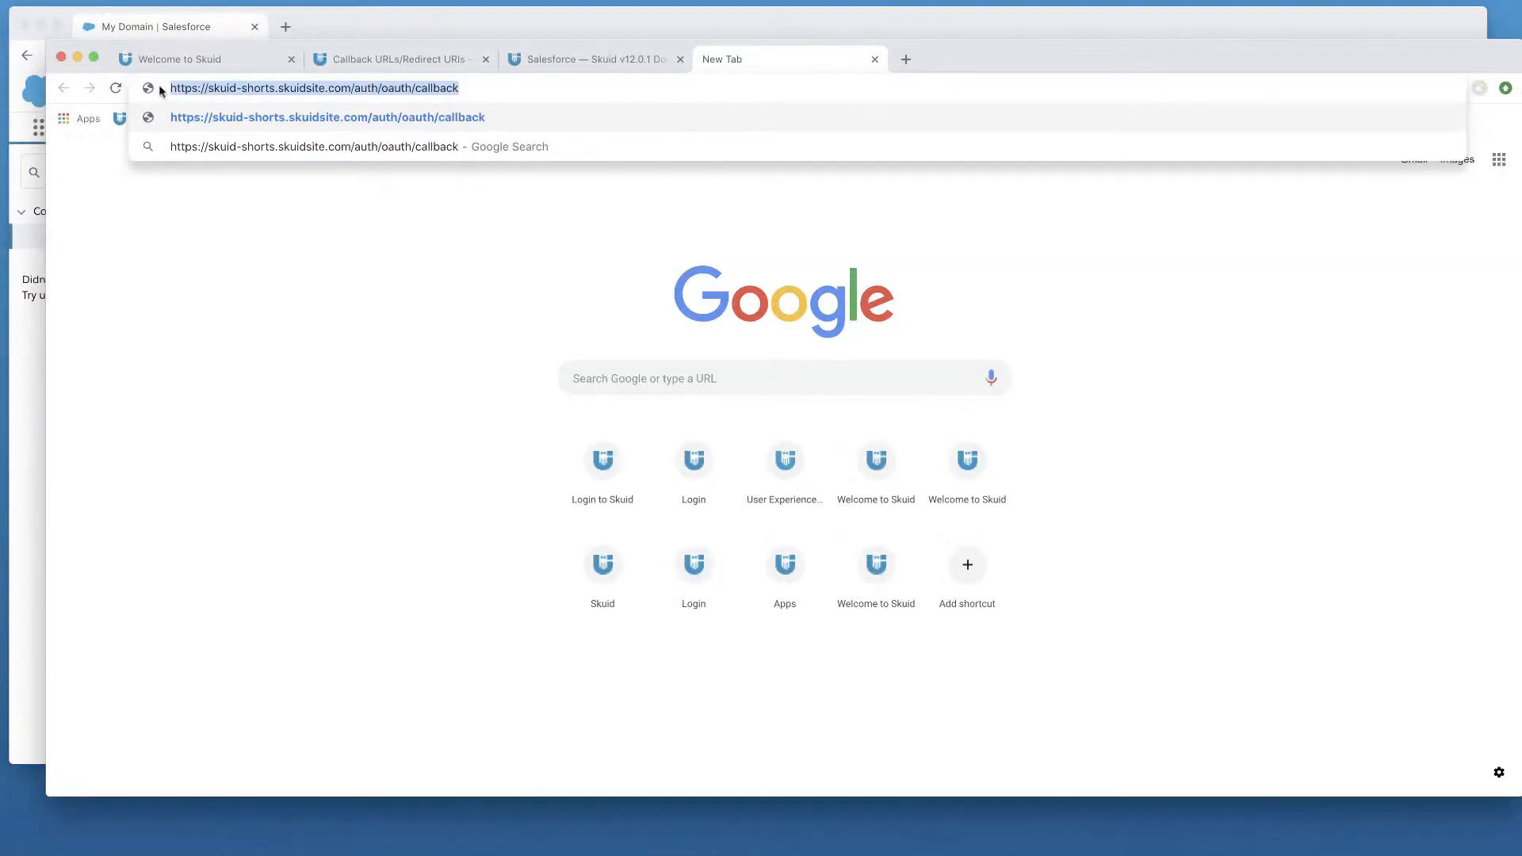
key("Return")
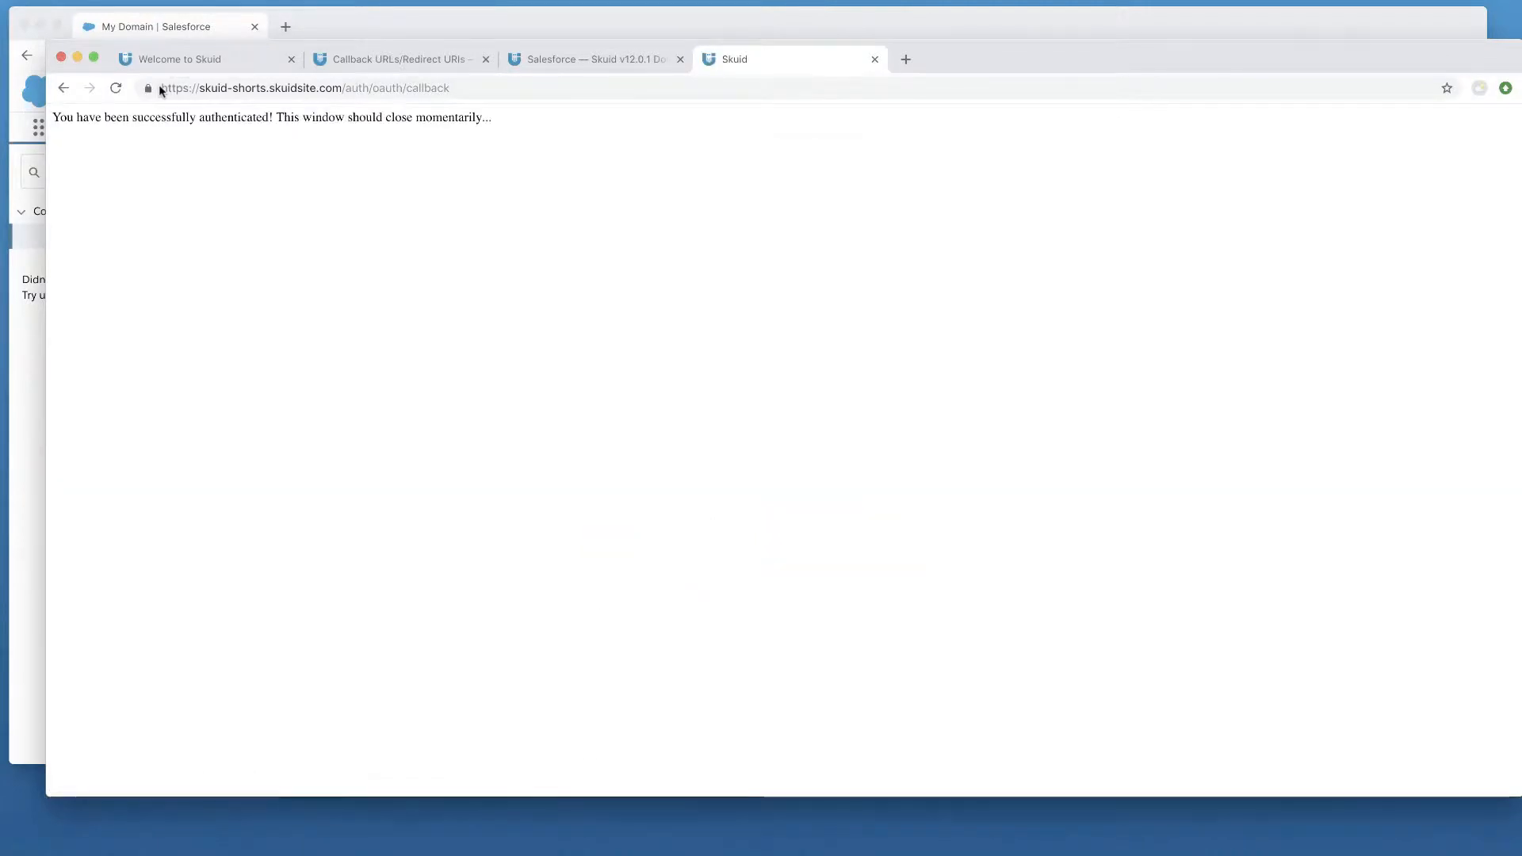
left_click(363, 59)
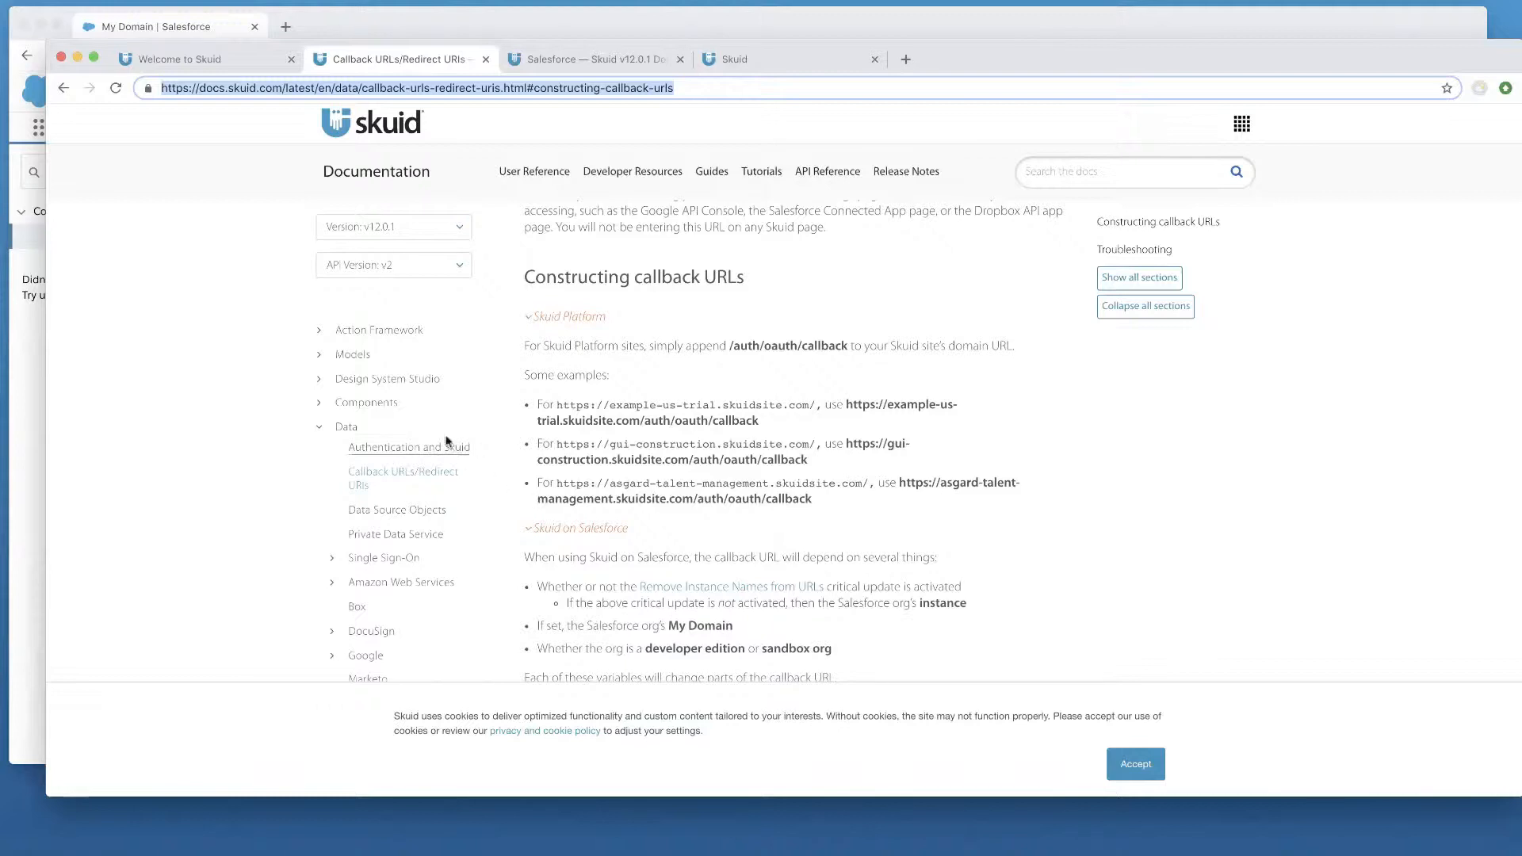
left_click(204, 59)
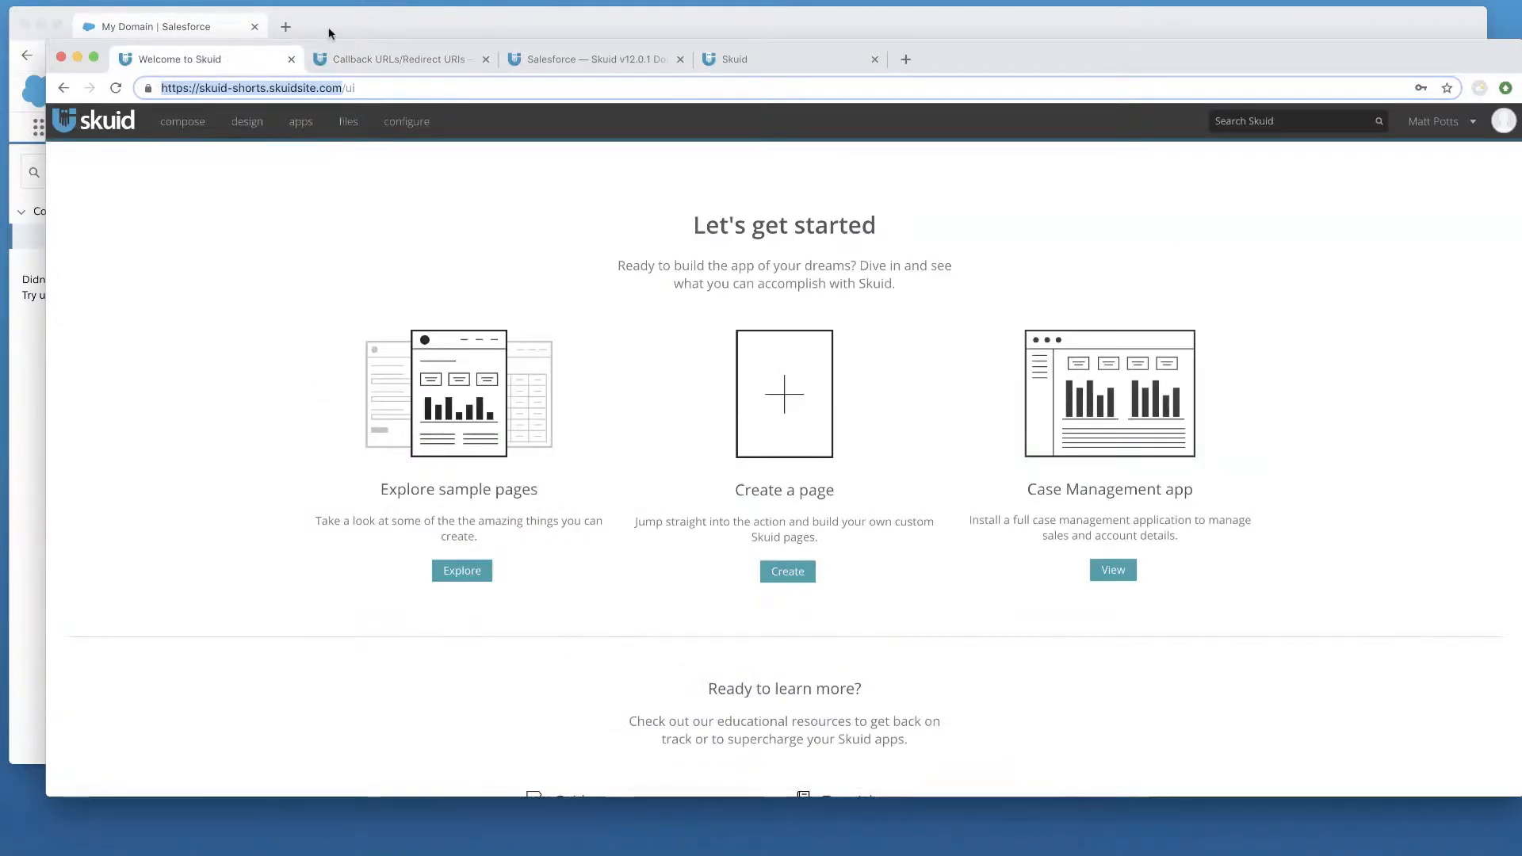
From Salesforce Setup Home, open Platform Tools > Apps > App Manager to list the apps.
left_click(331, 31)
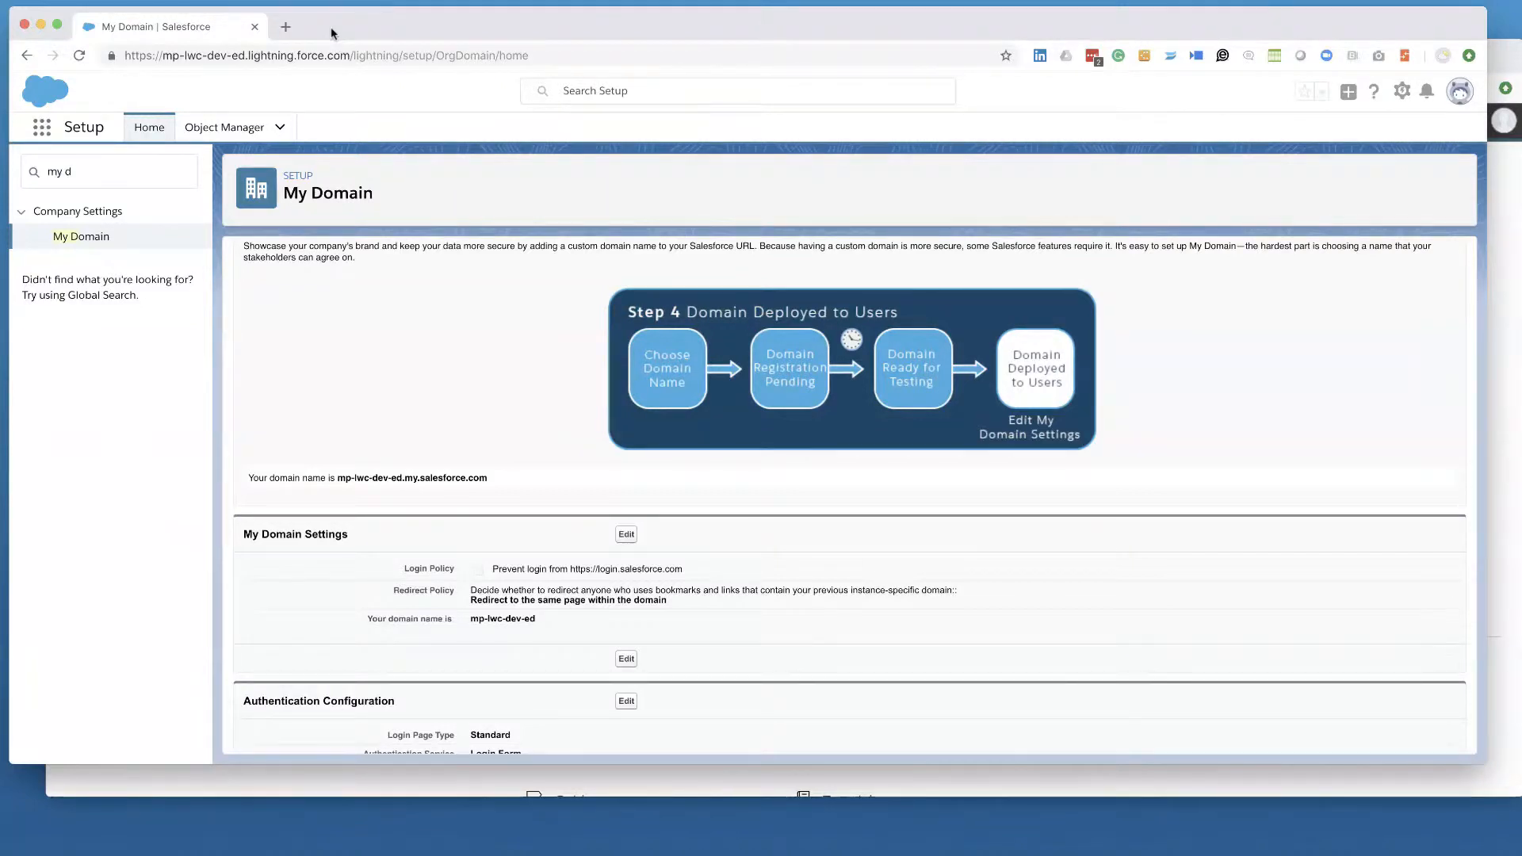
left_click(150, 127)
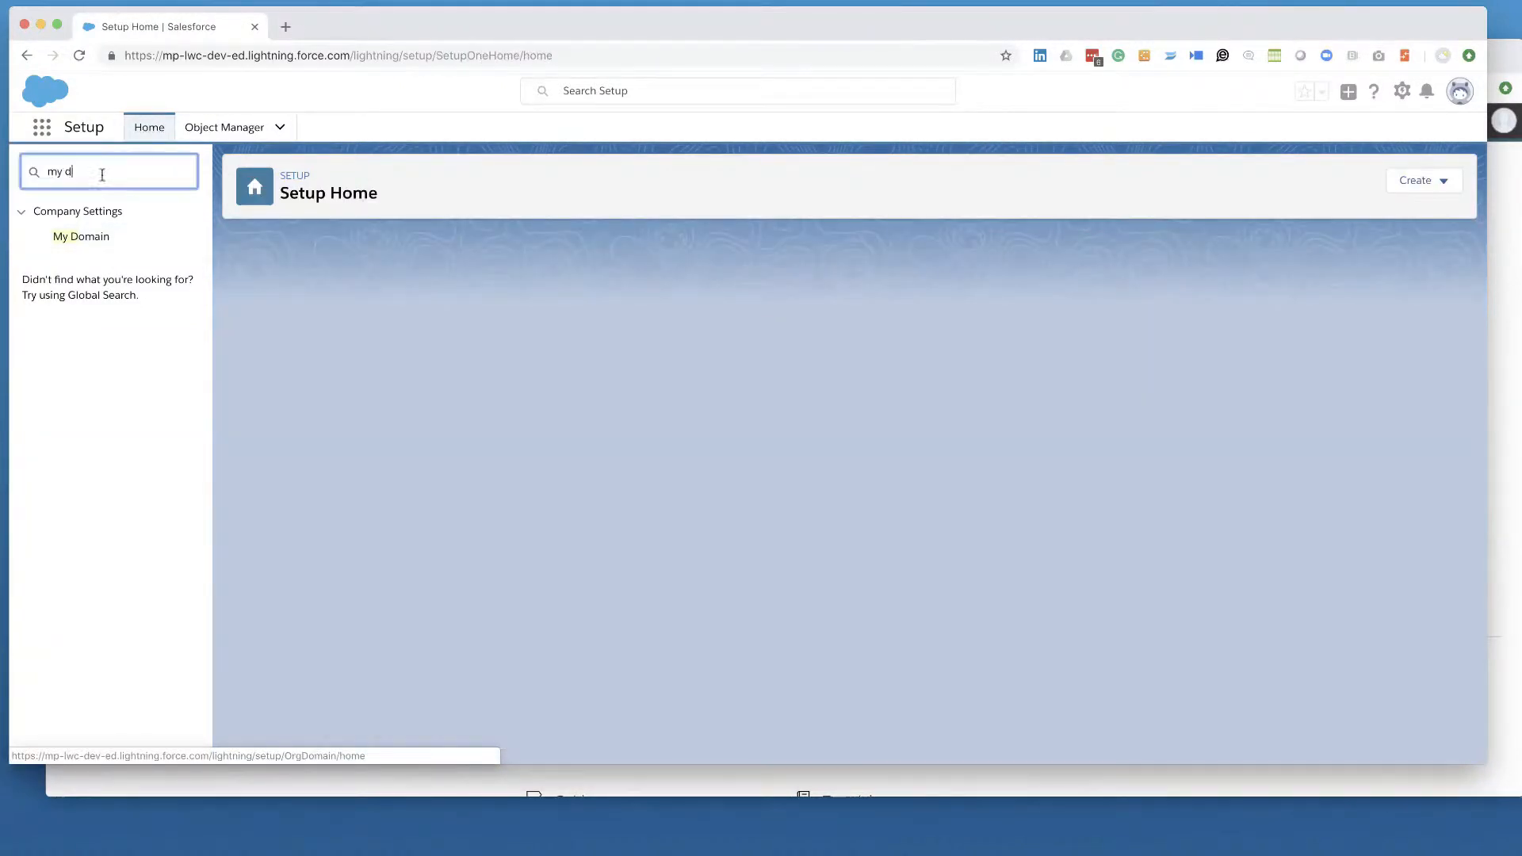
key("BackSpace")
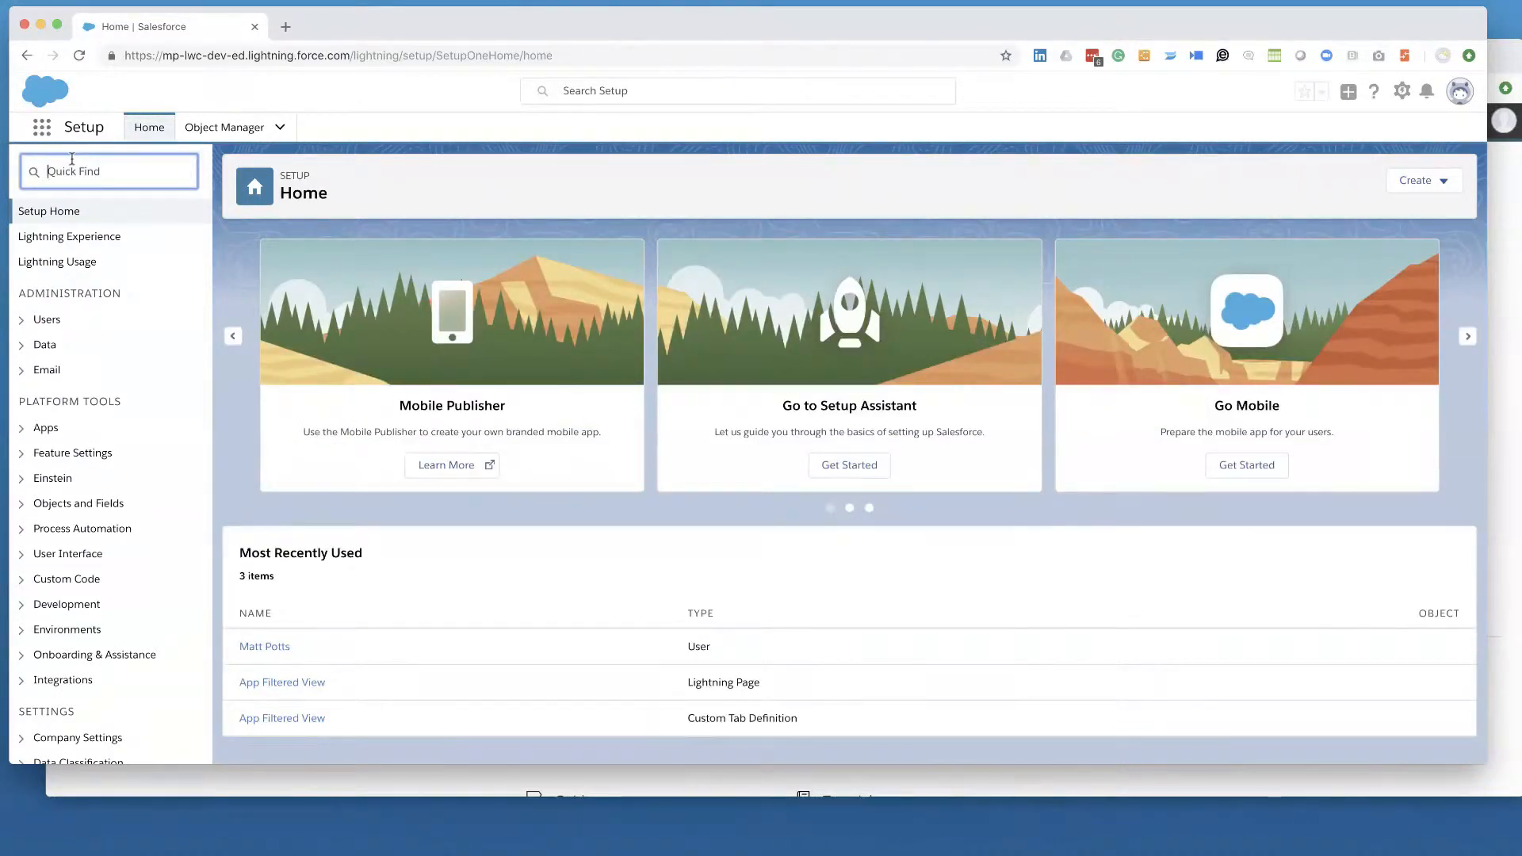
left_click(45, 430)
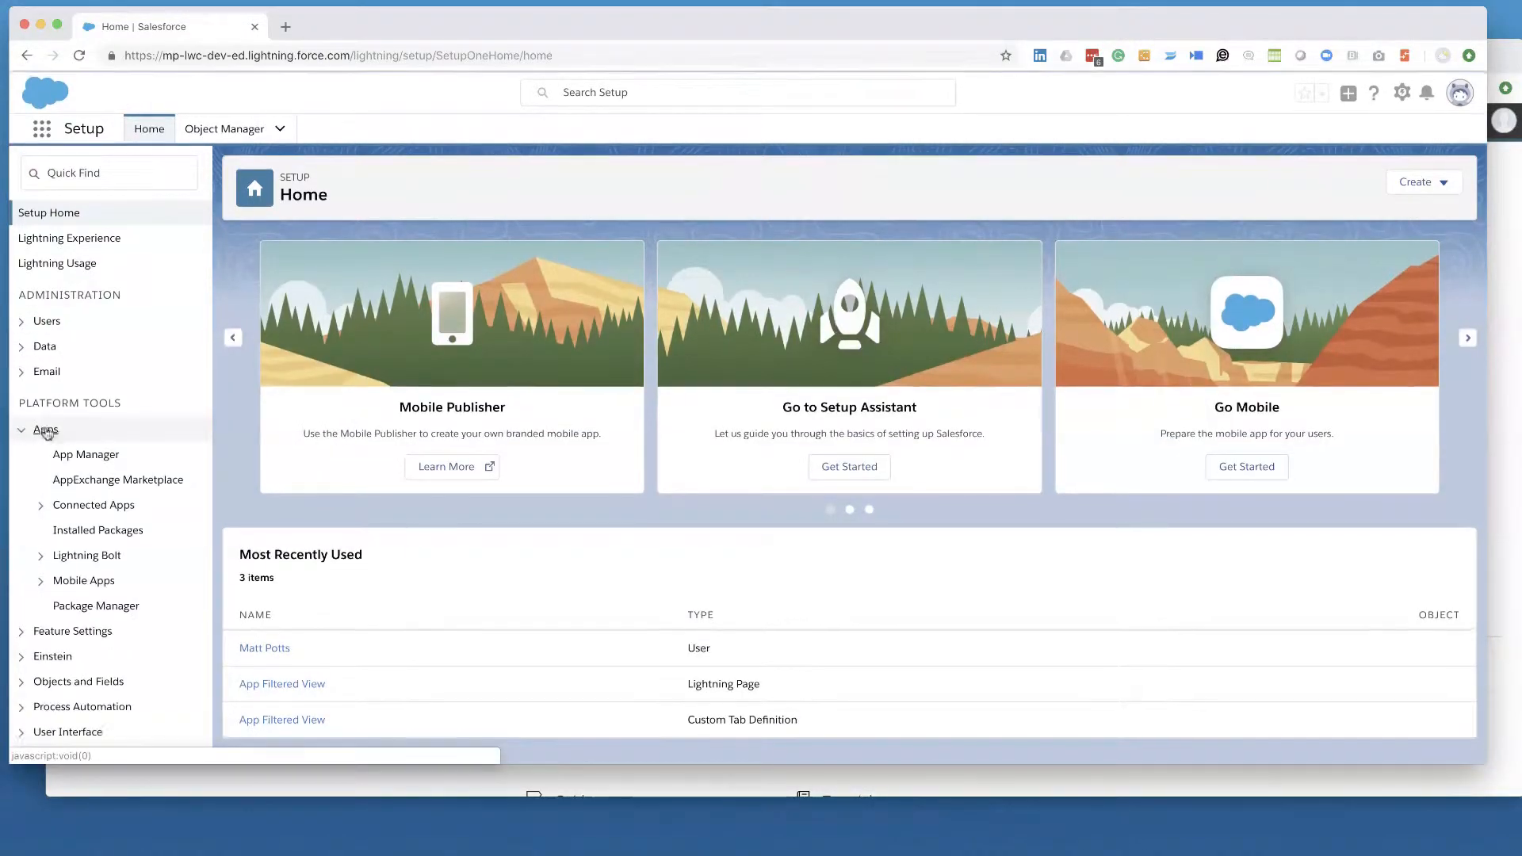
left_click(77, 456)
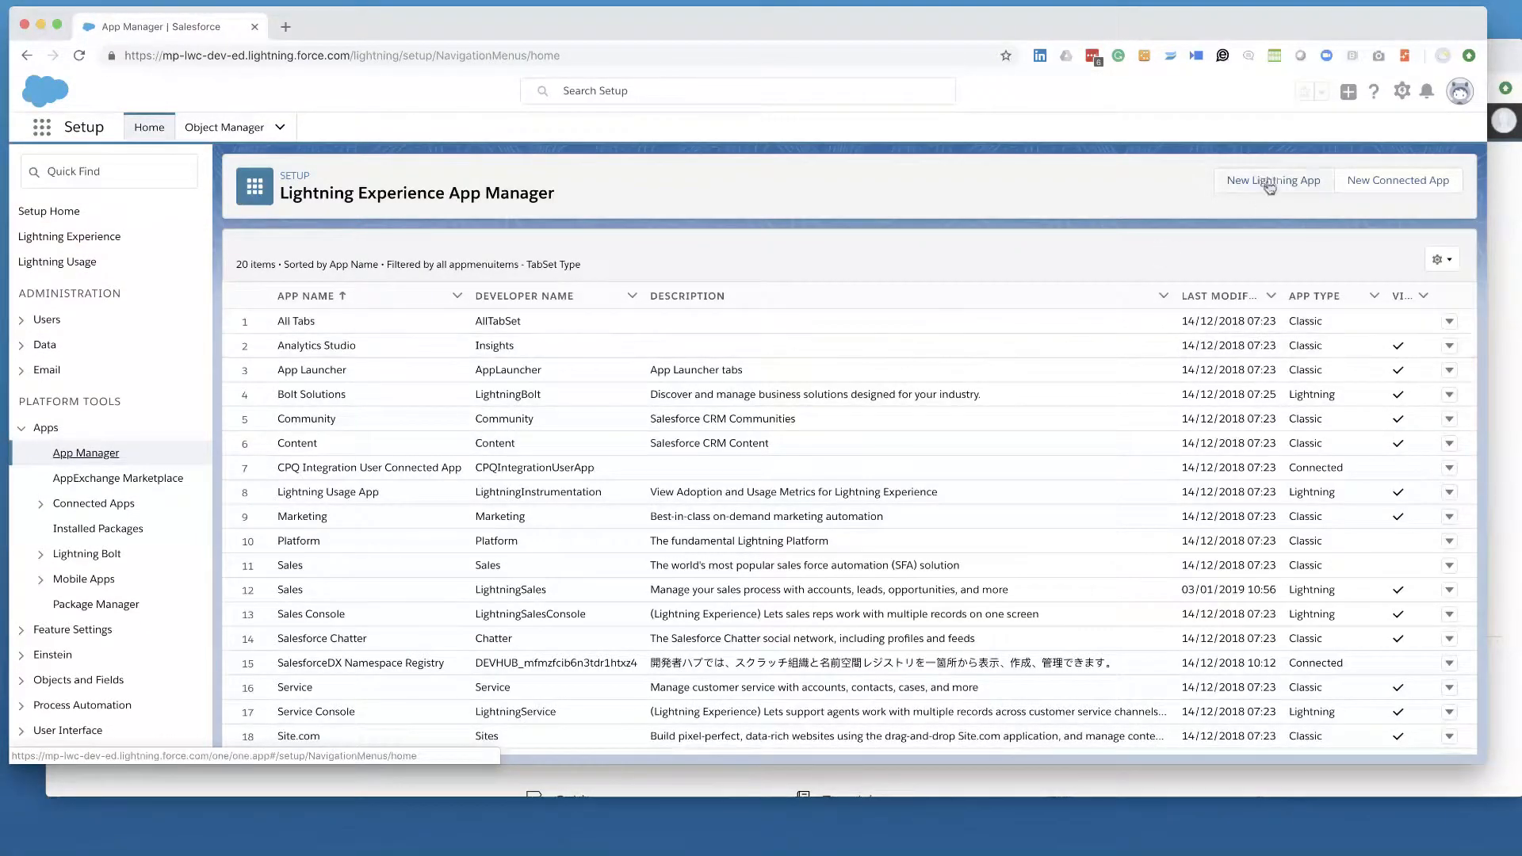
Start a New Connected App named SkuidPlatform, with auto-filled API name and the contact email.
left_click(1369, 186)
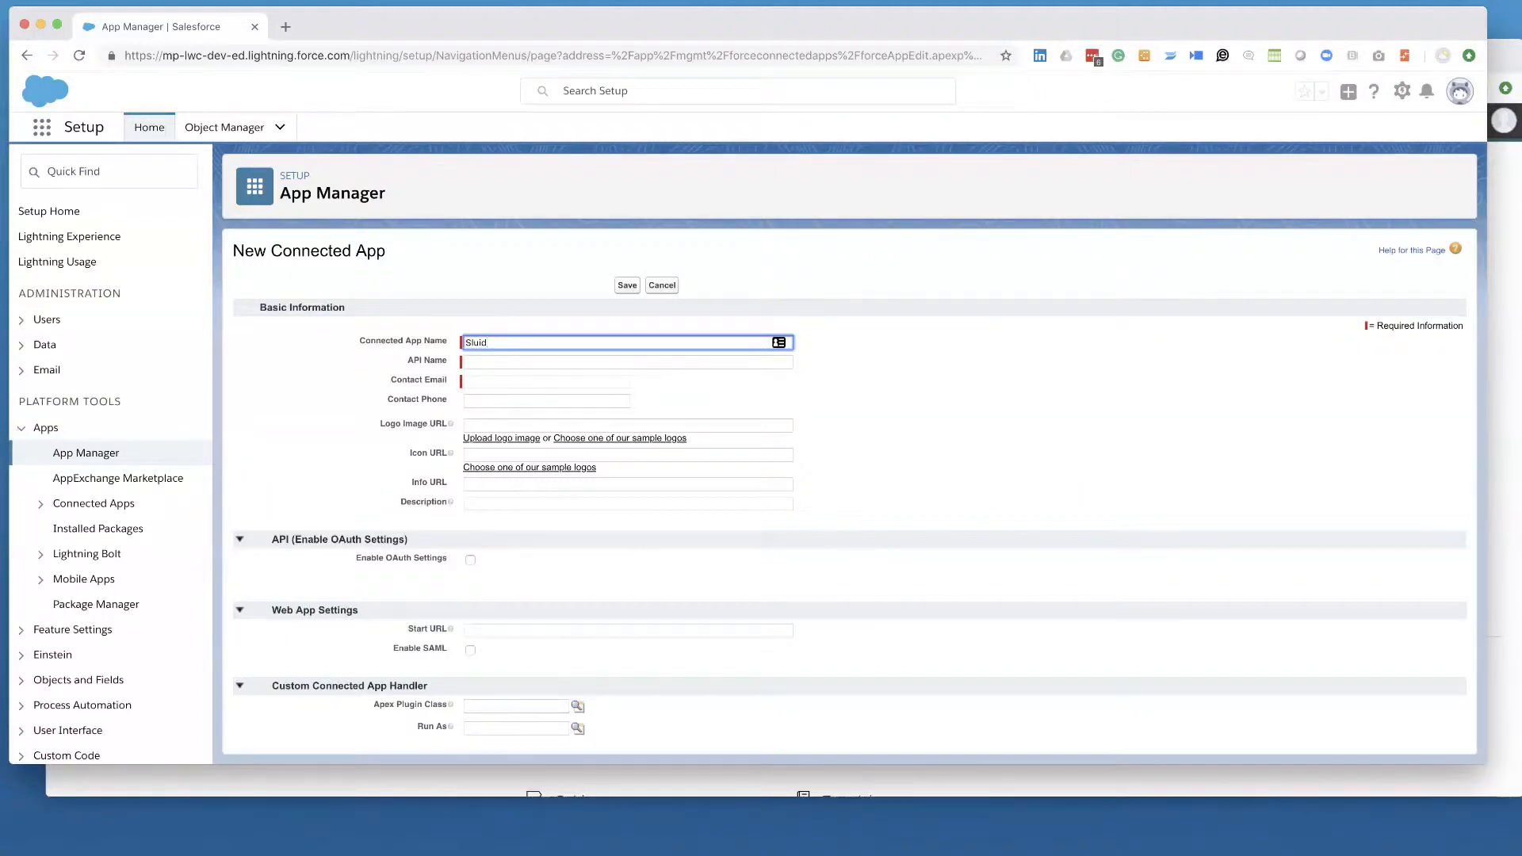
type("kui")
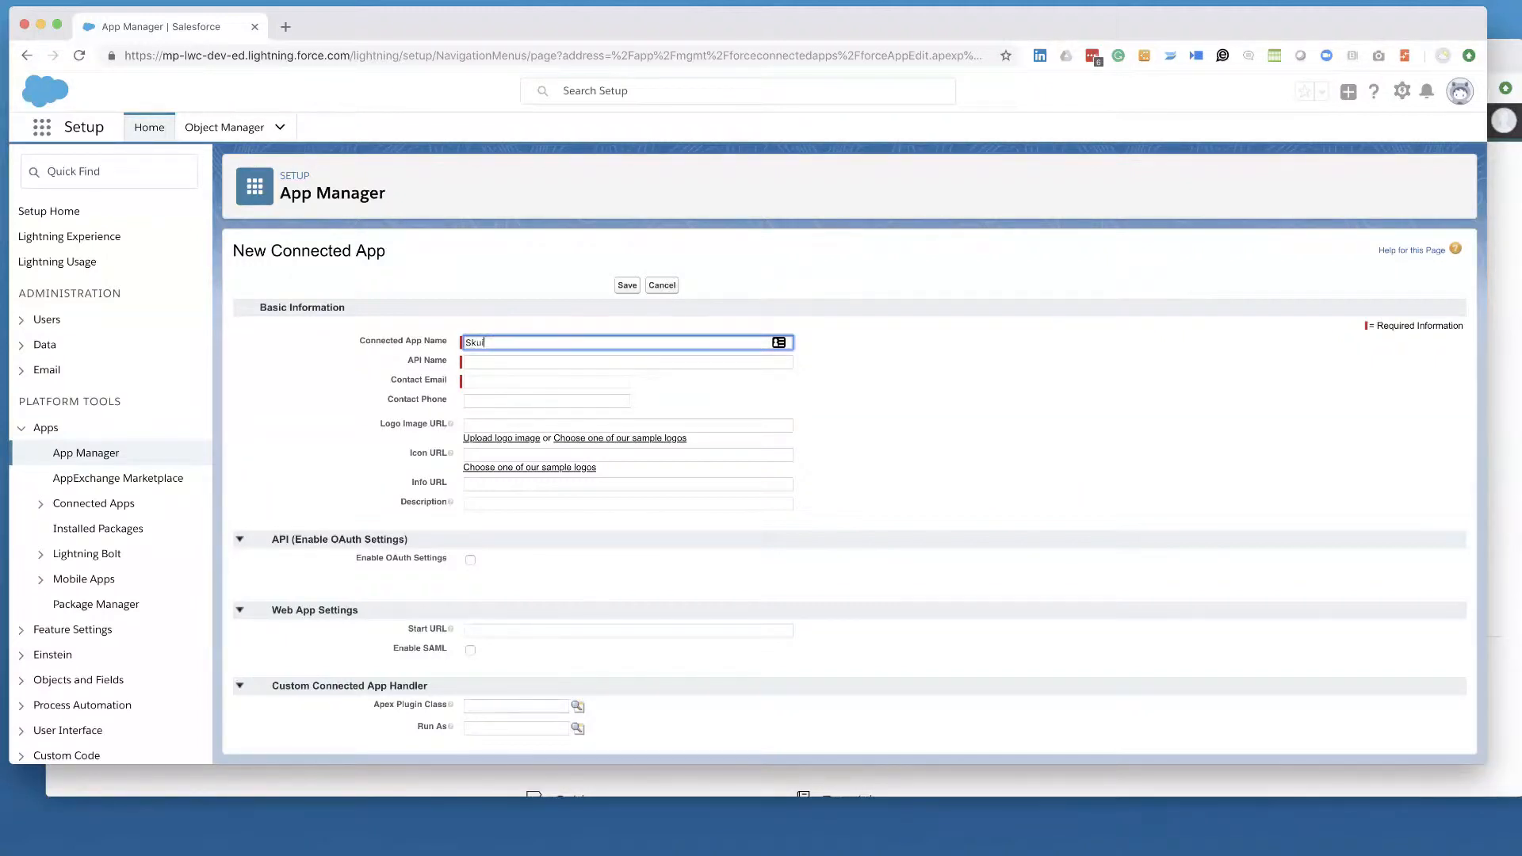
type("dPlatform")
key("Tab")
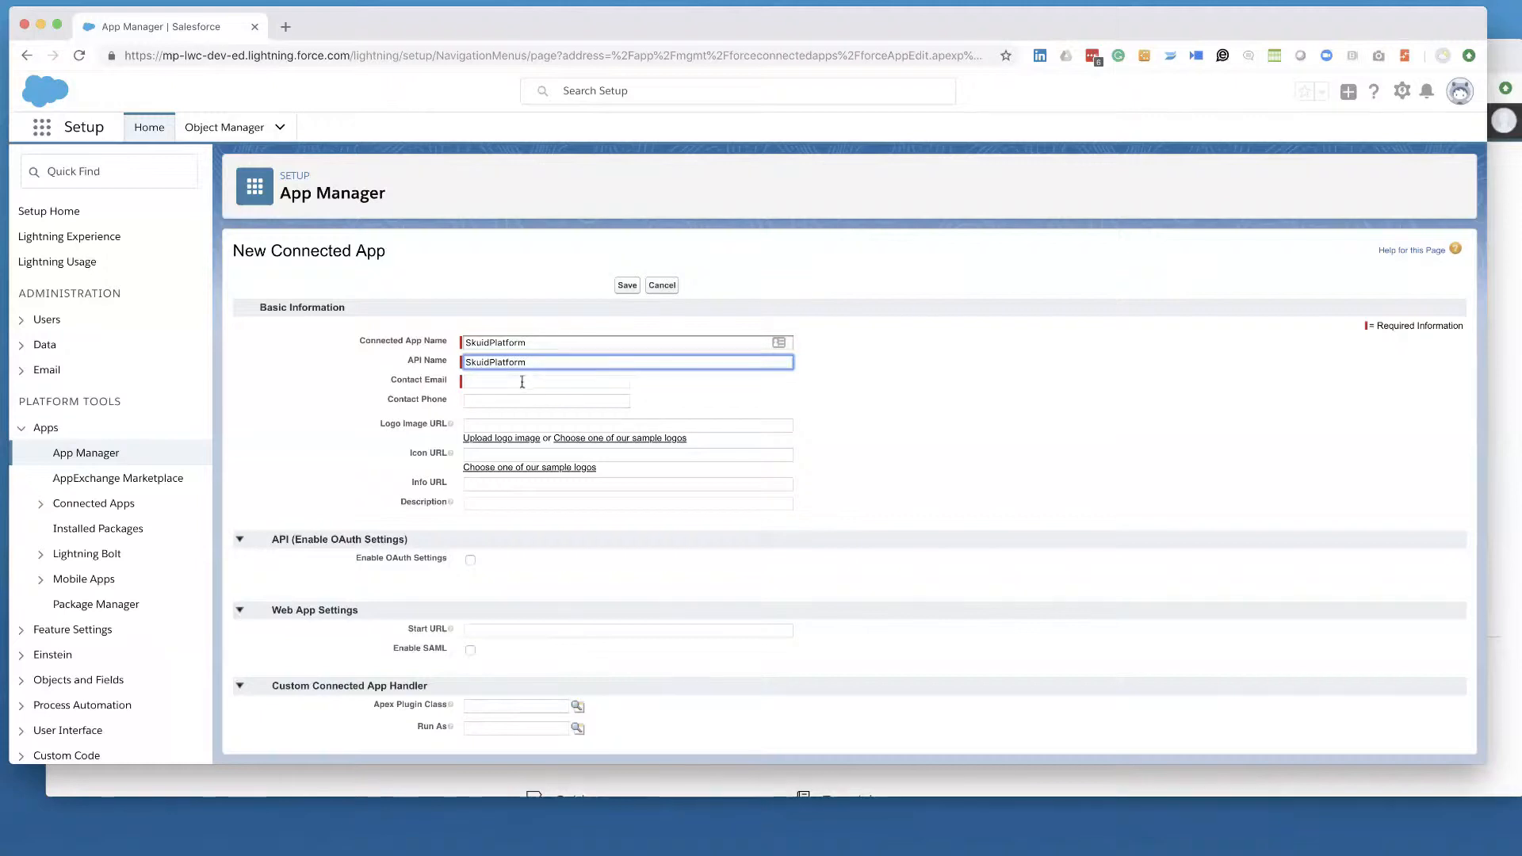
left_click_drag(544, 367, 462, 365)
left_click(487, 380)
left_click(515, 418)
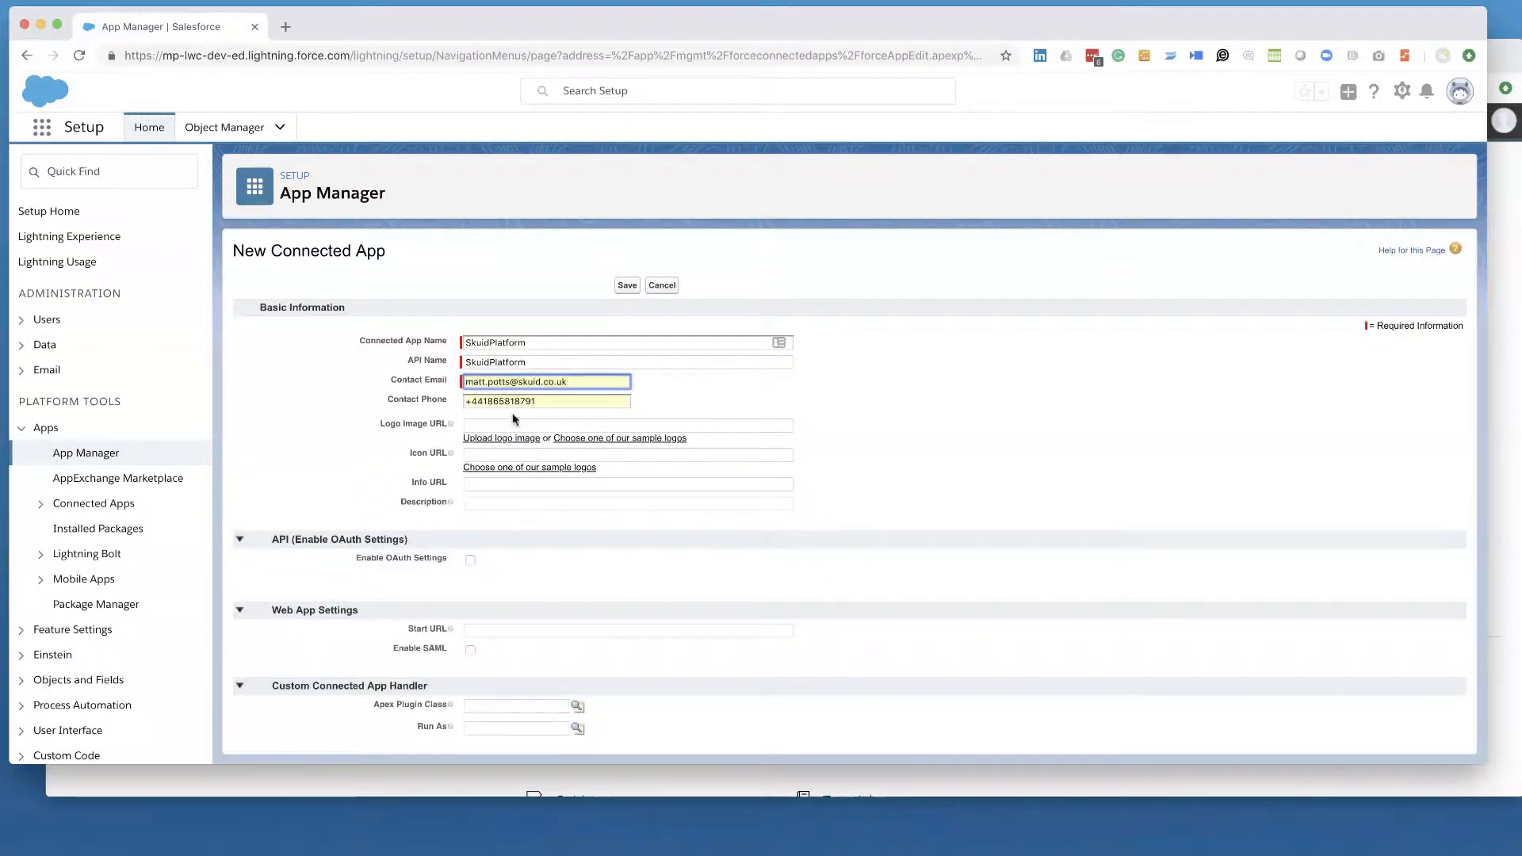
left_click_drag(549, 402, 447, 403)
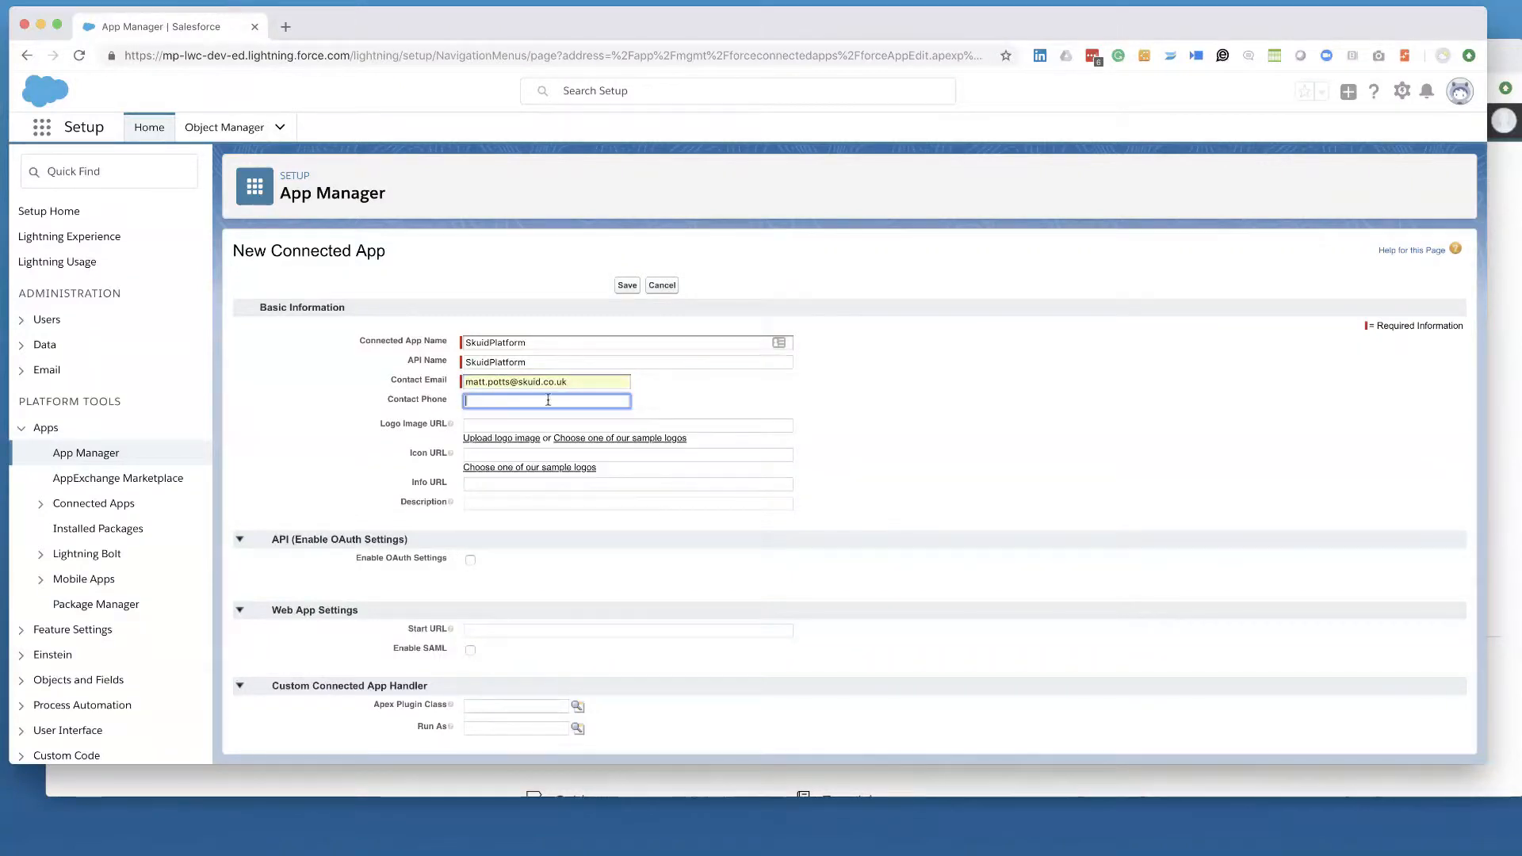
scroll(680, 420, "down", 5)
scroll(680, 421, "down", 1)
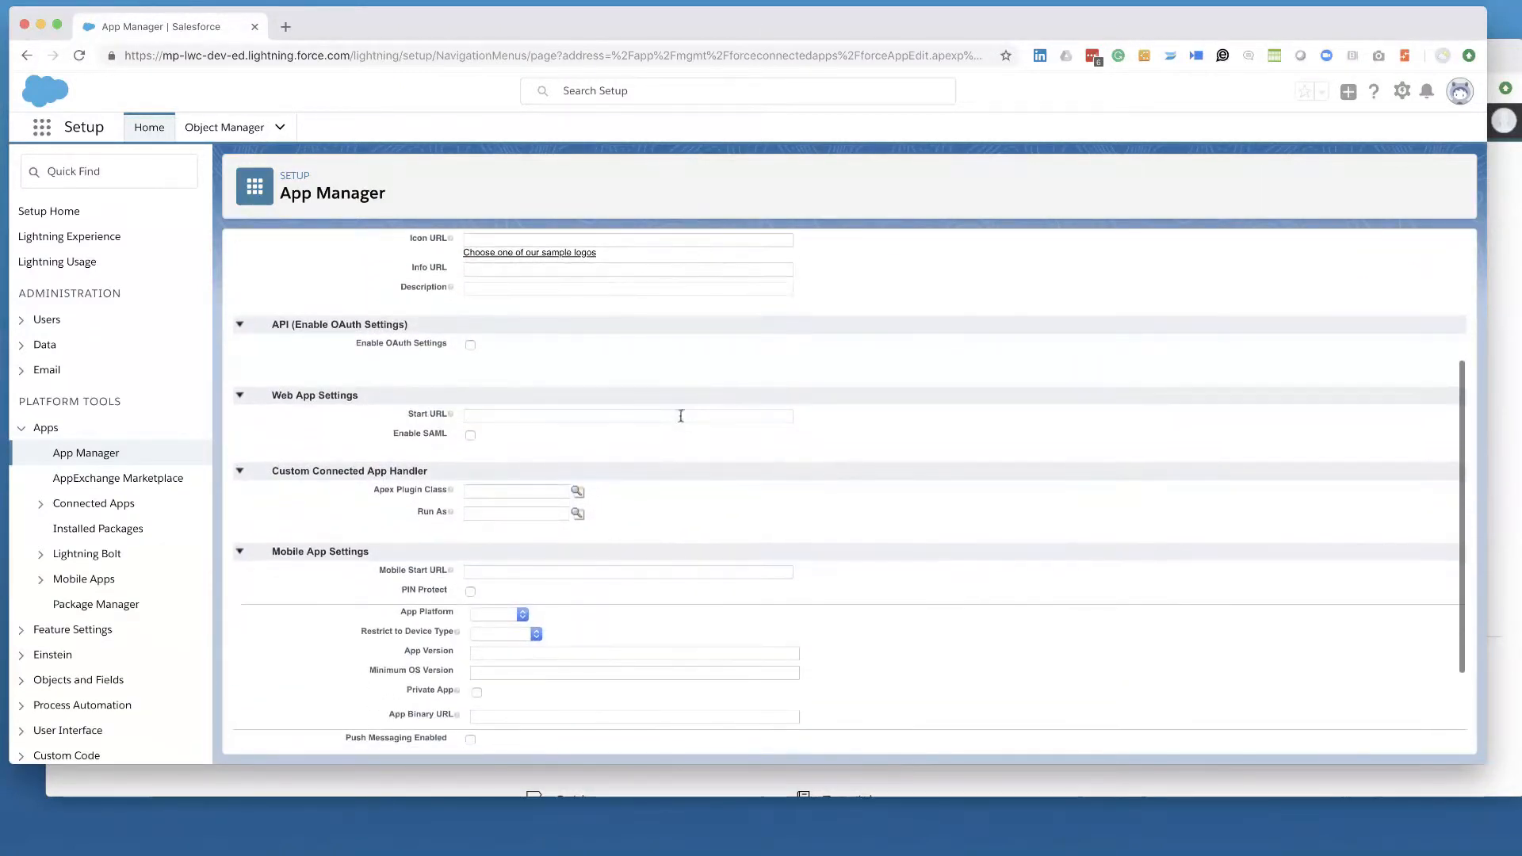
Enable OAuth settings and enter the Skuid /auth/oauth/callback URL as the callback URL.
left_click(471, 344)
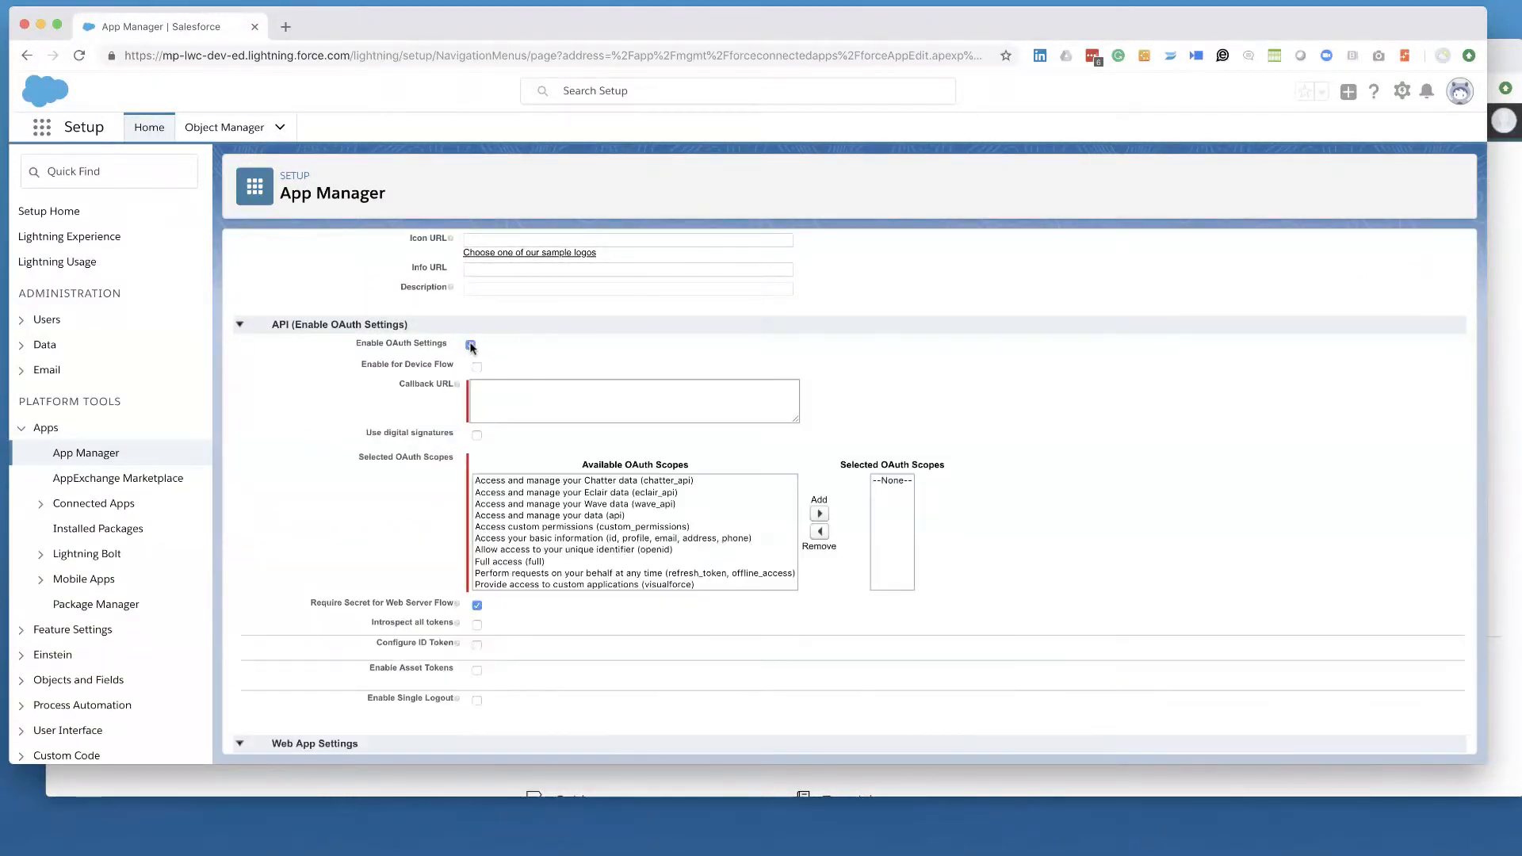
left_click(484, 393)
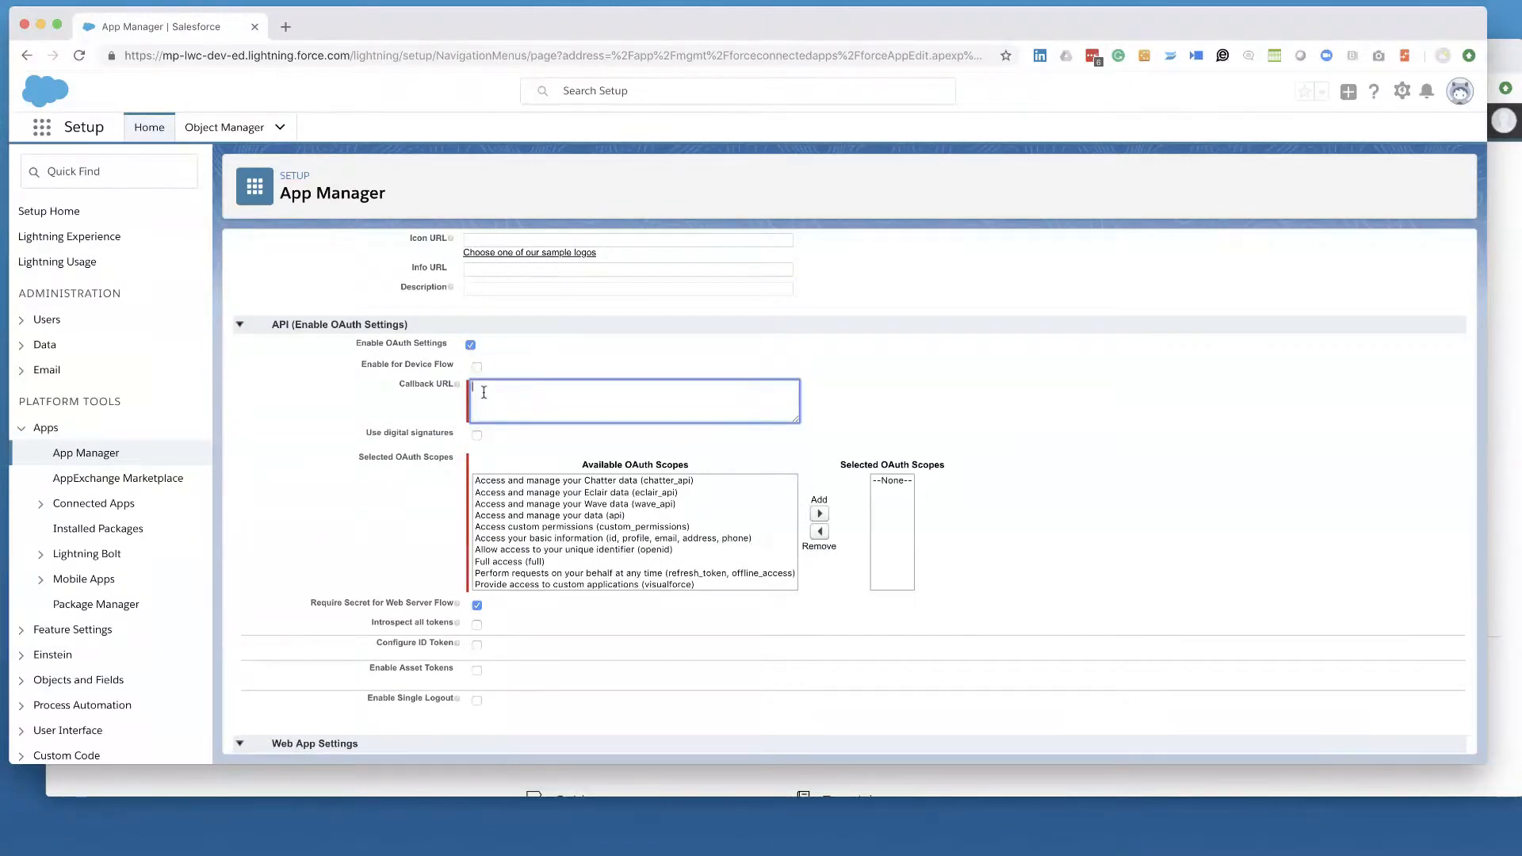
key("super+v")
left_click_drag(720, 394, 402, 383)
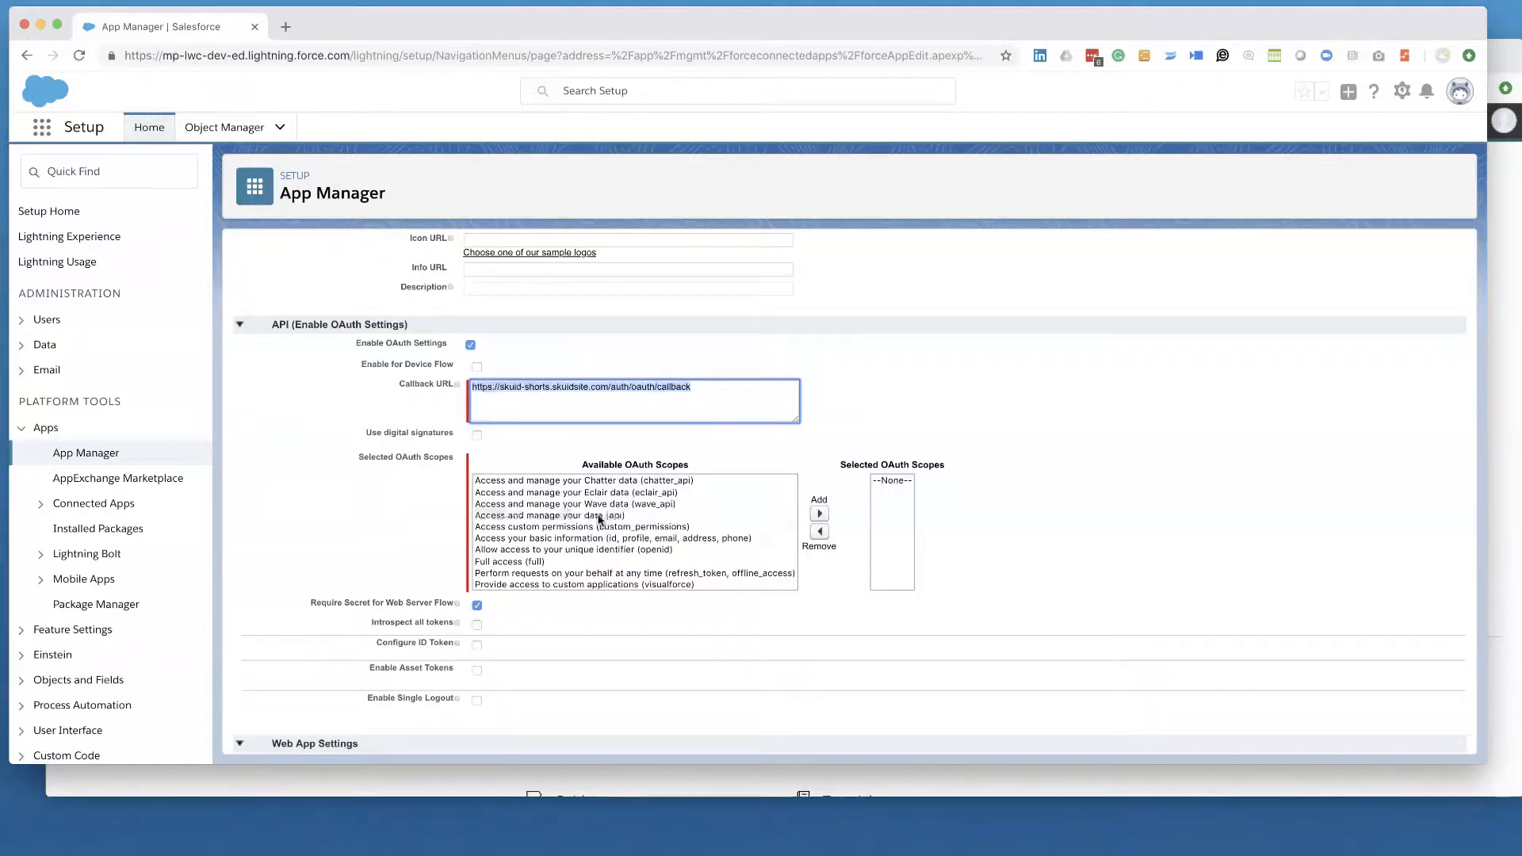
Grant the api, full, web and refresh_token/offline_access scopes, then save the connected app.
left_click(492, 516)
left_click(819, 516)
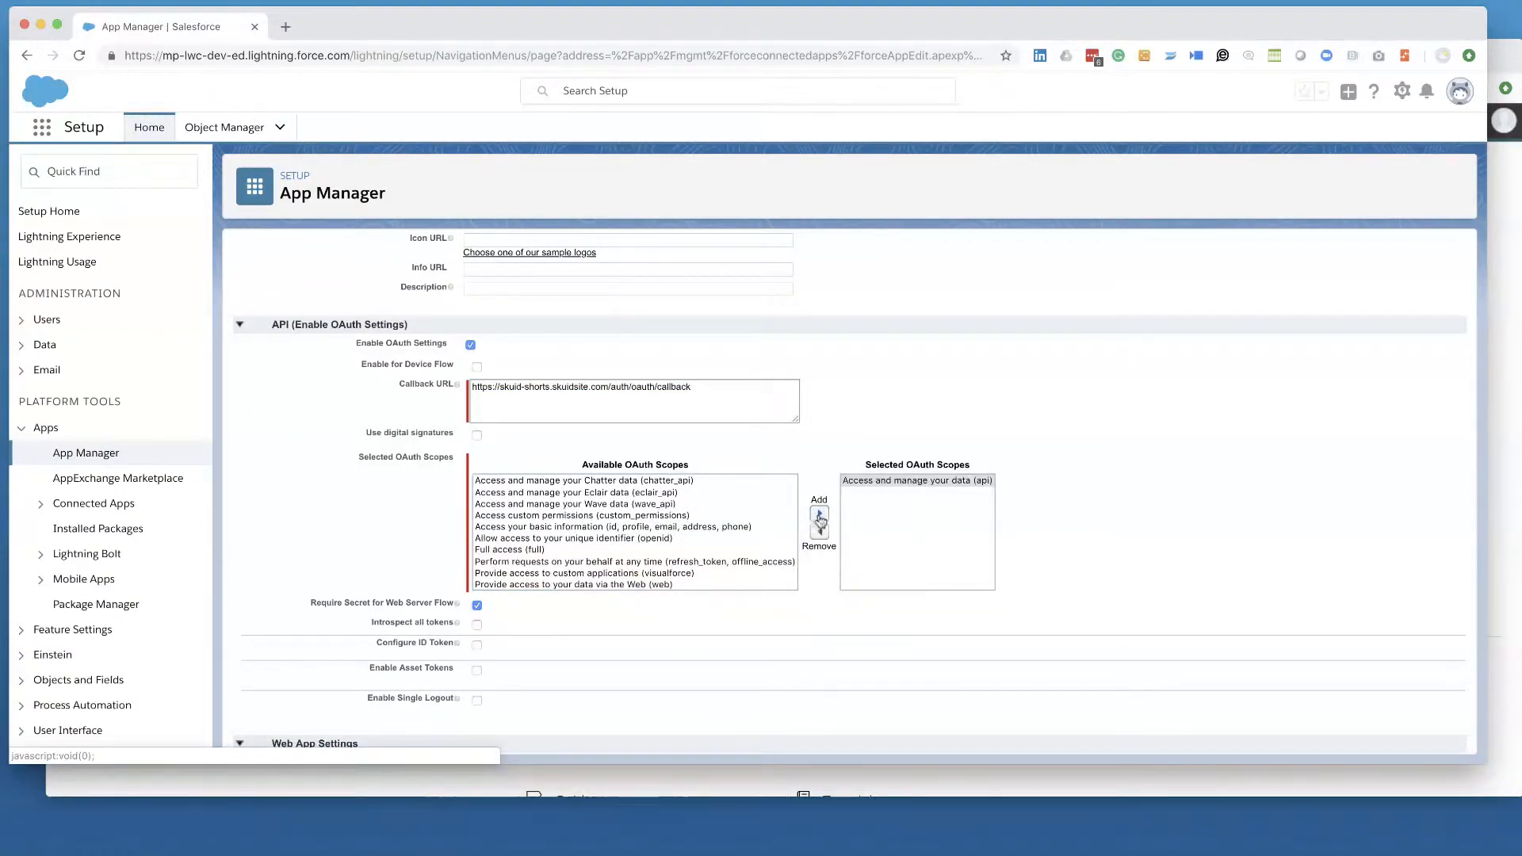
left_click(538, 547)
left_click(819, 514)
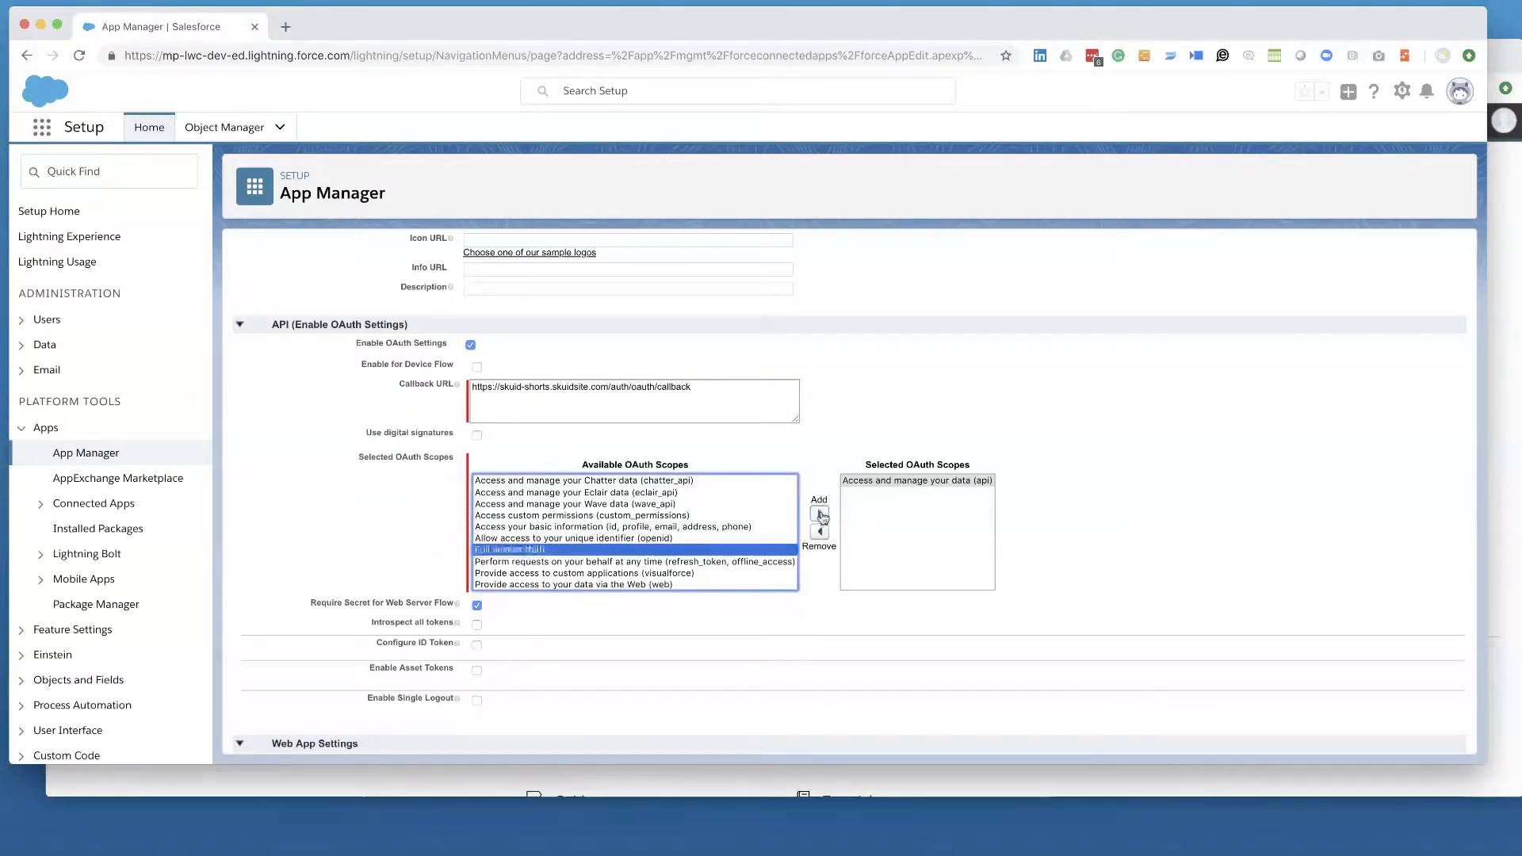
left_click(664, 574)
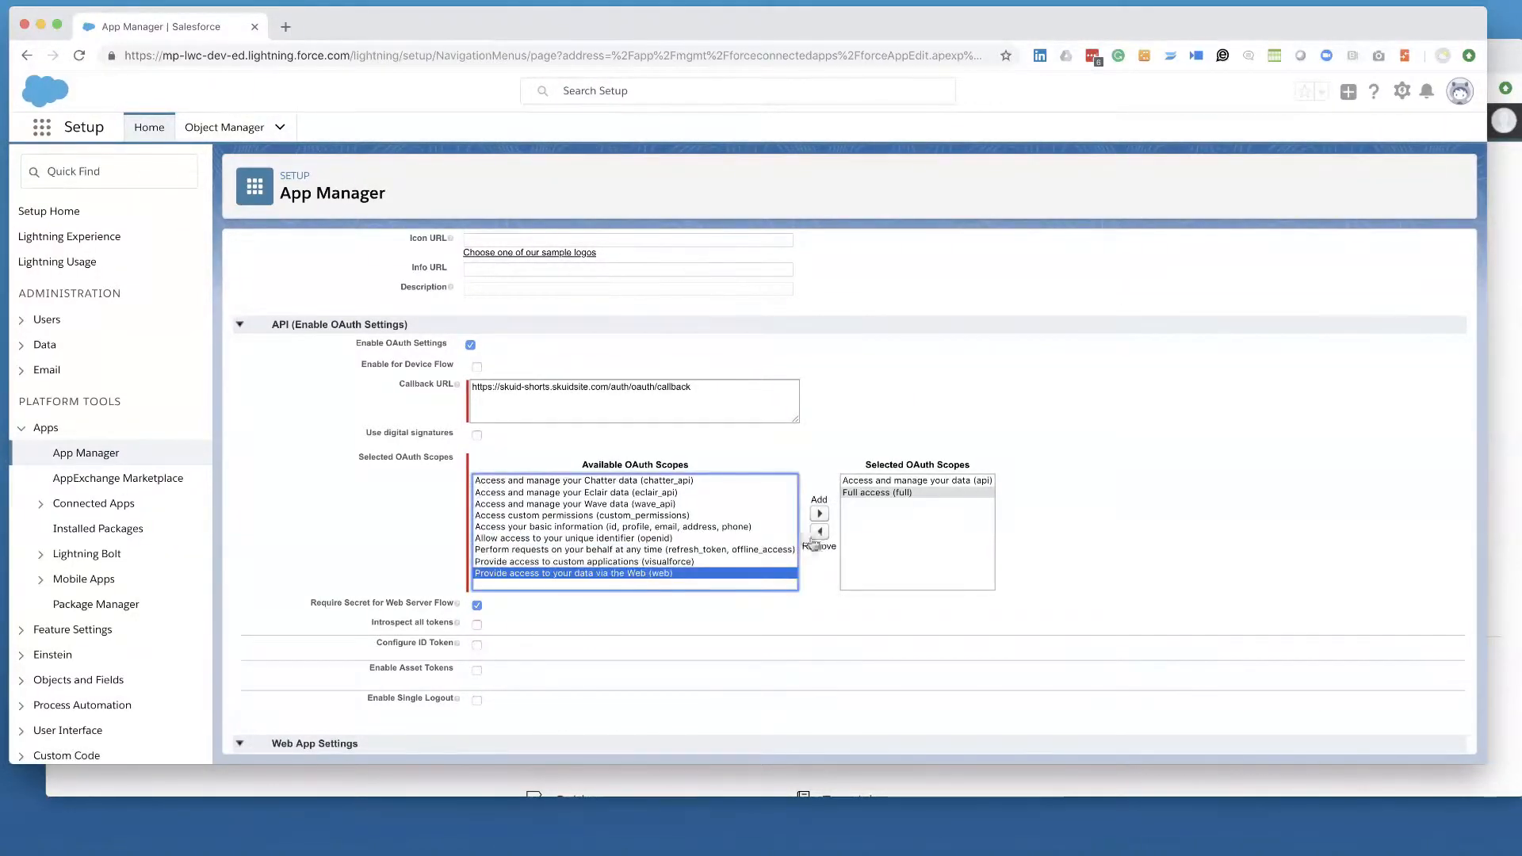
left_click(819, 513)
left_click(734, 551)
left_click(819, 514)
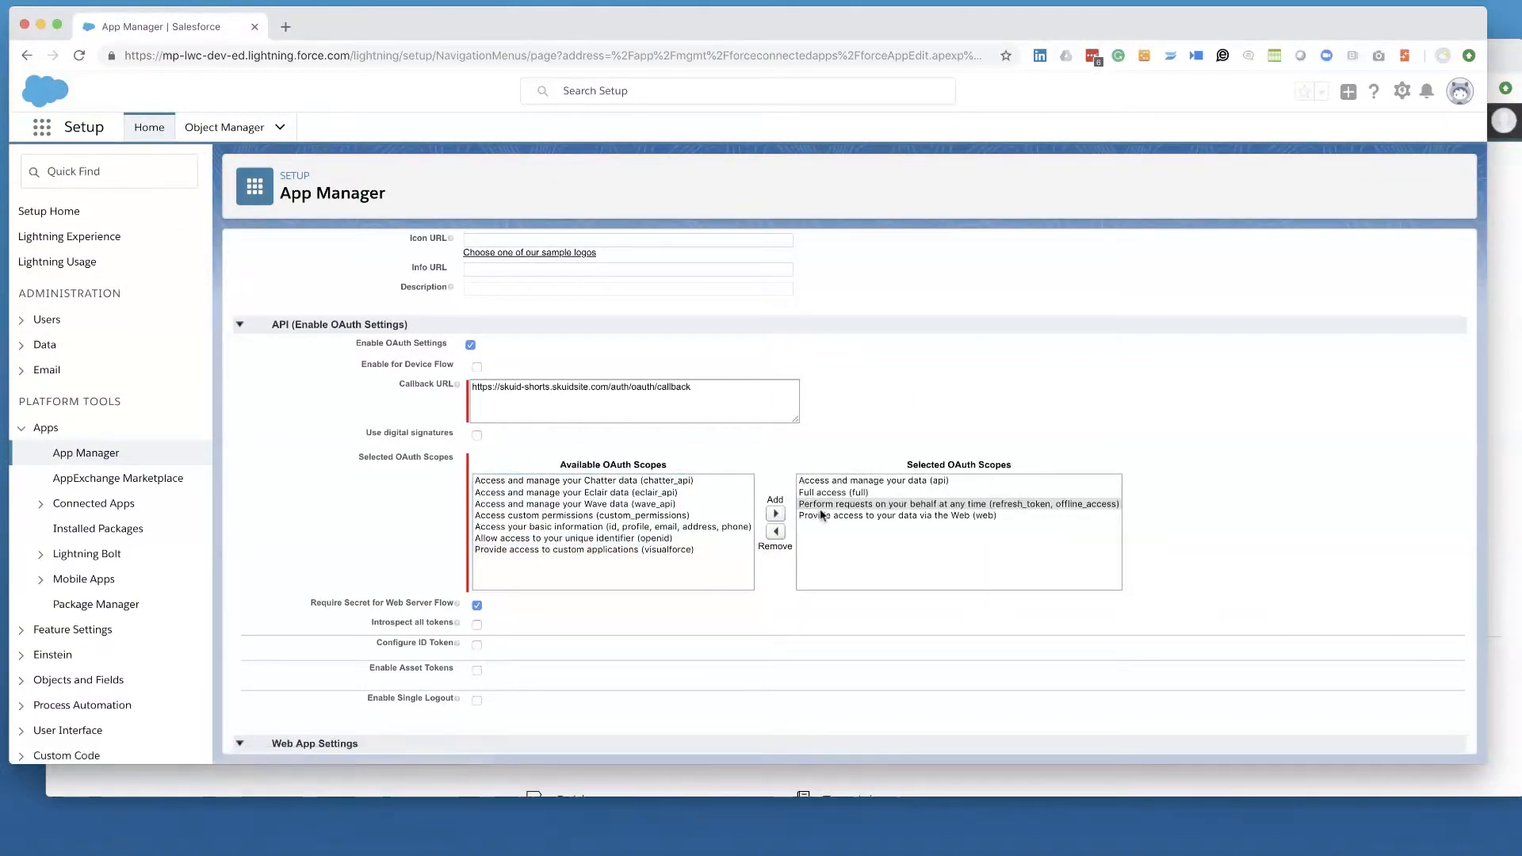
scroll(821, 516, "down", 5)
scroll(821, 516, "down", 3)
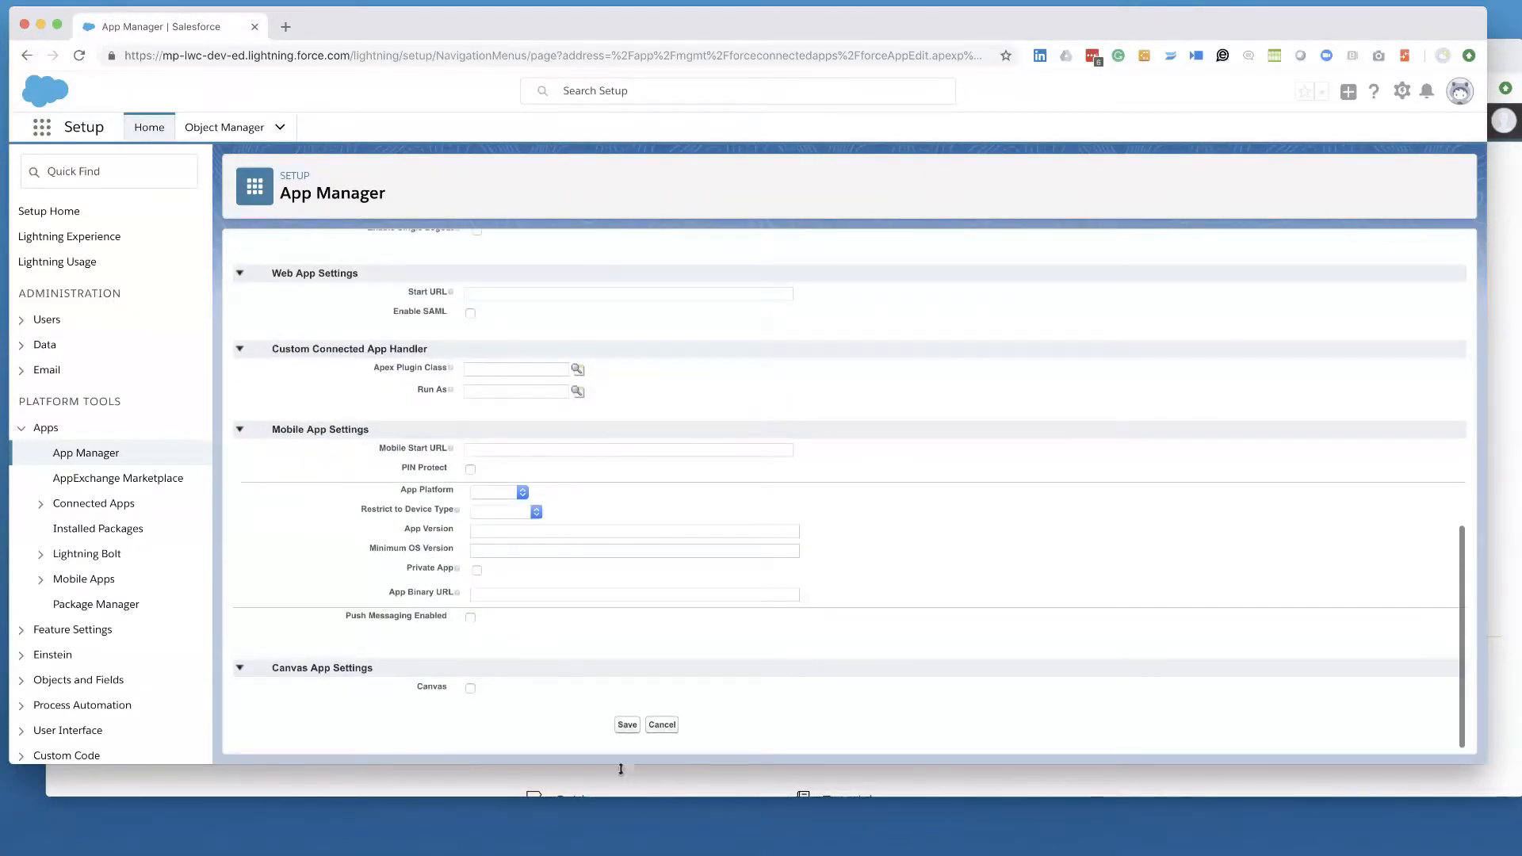
left_click(625, 722)
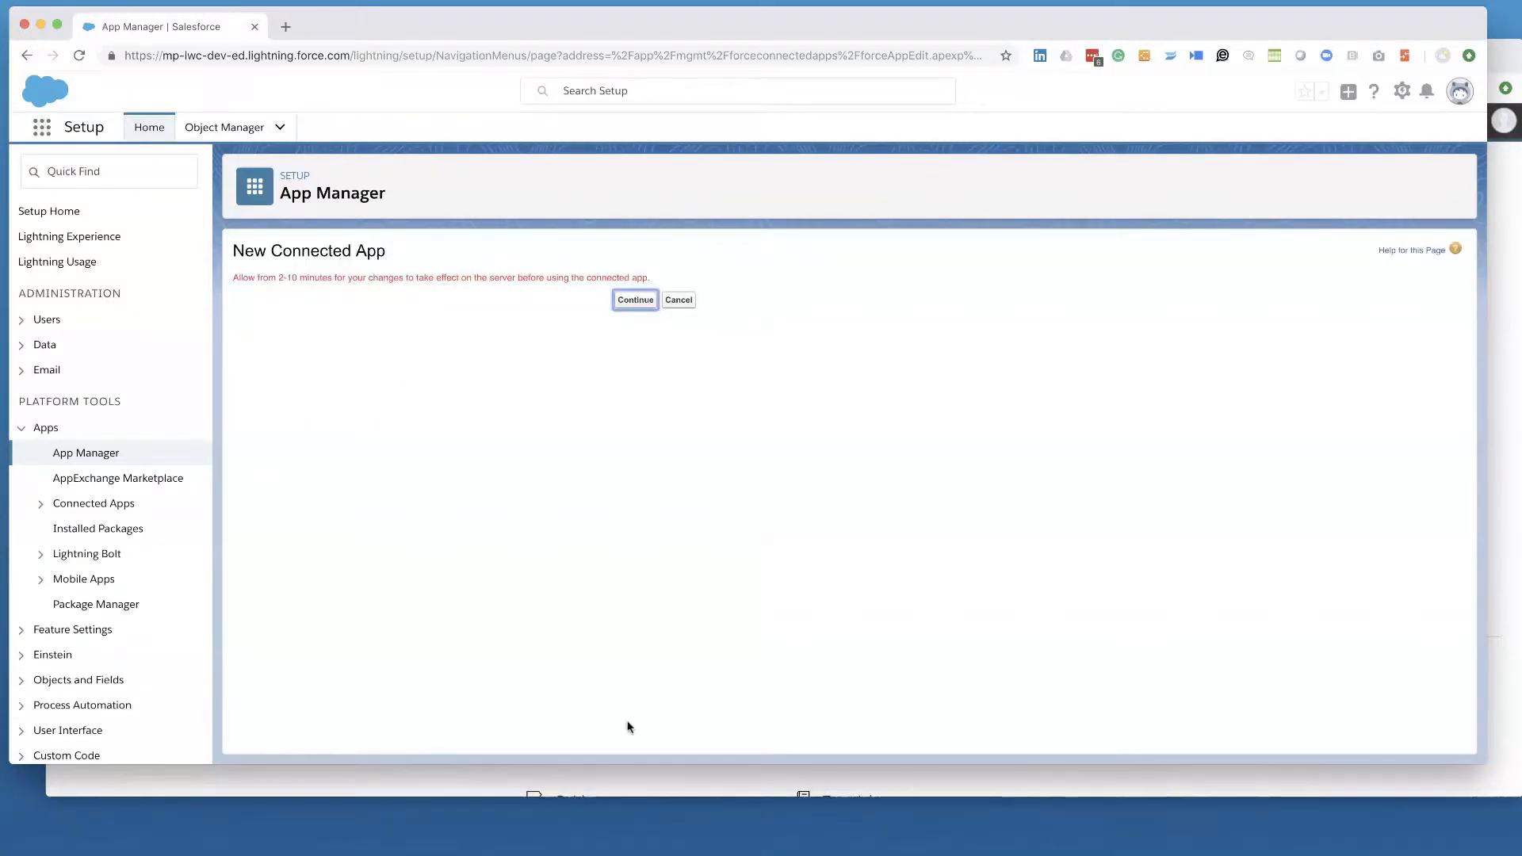
Continue to the SkuidPlatform app details, select the consumer key and reveal the consumer secret.
left_click(643, 303)
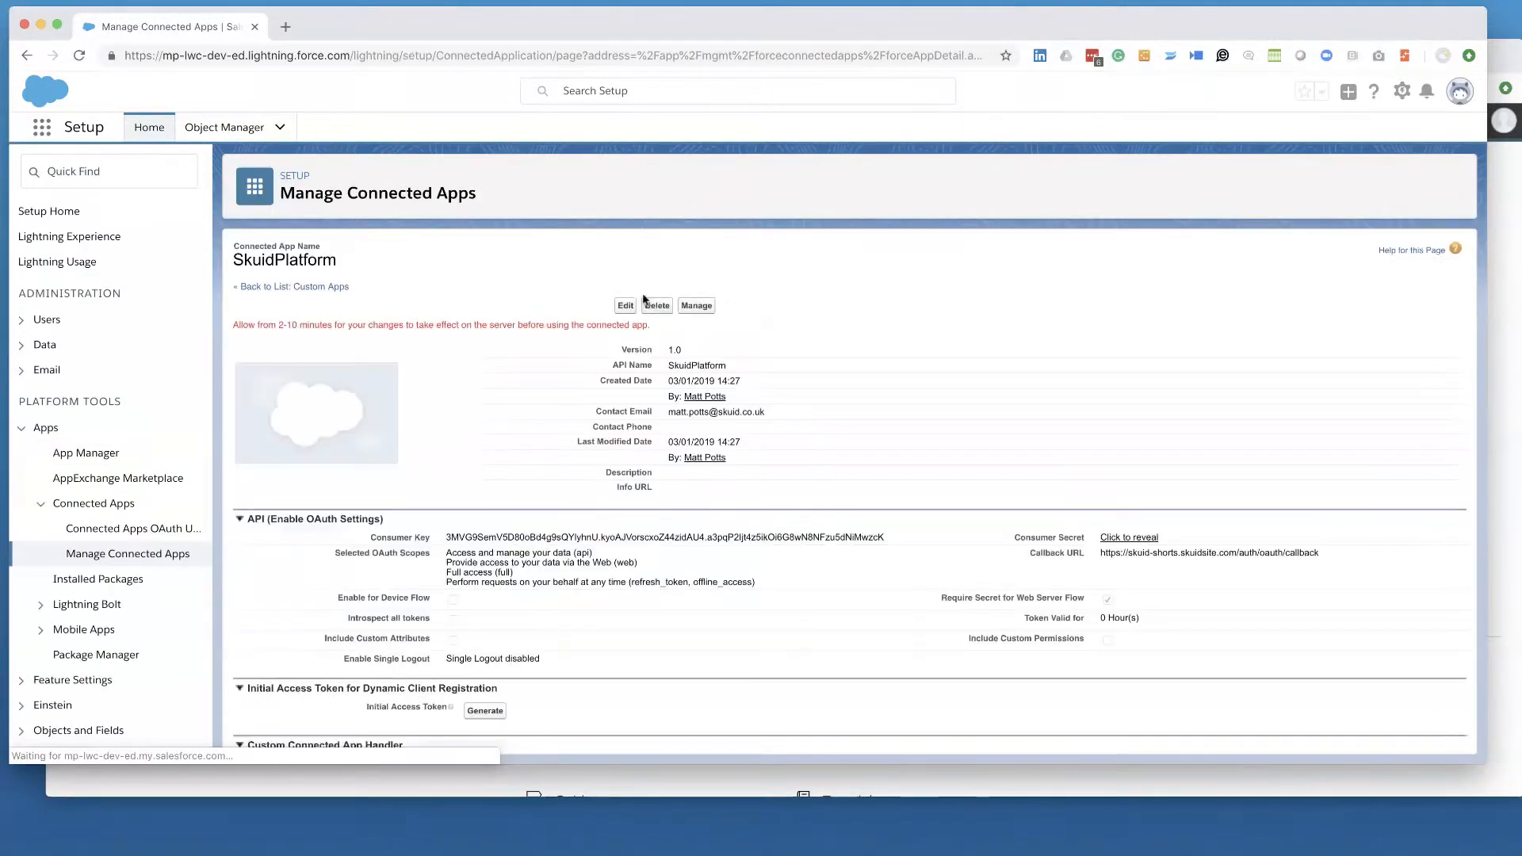
left_click_drag(446, 537, 873, 549)
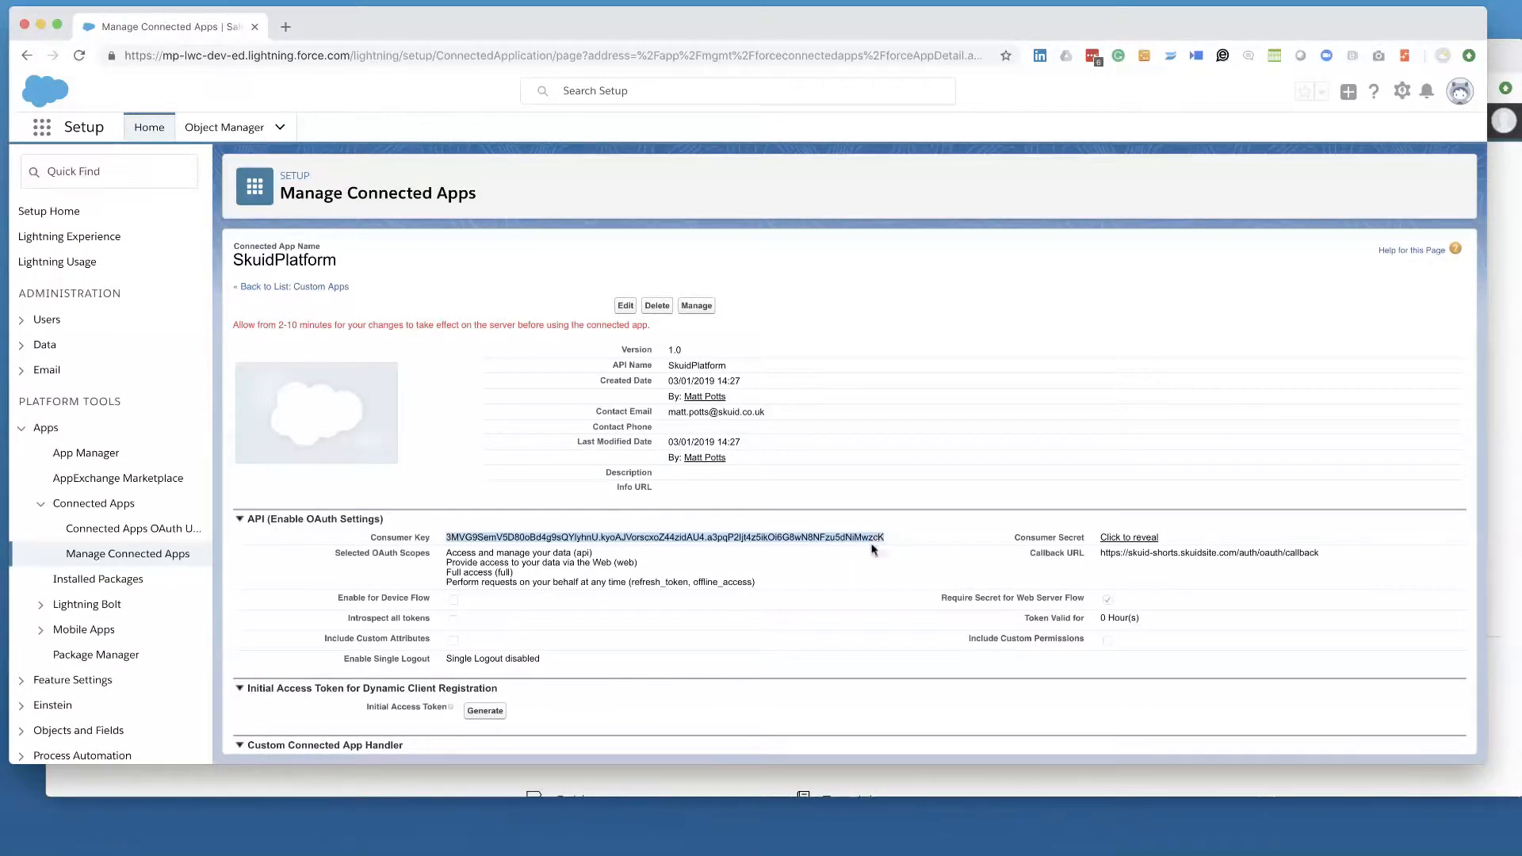
left_click(1130, 539)
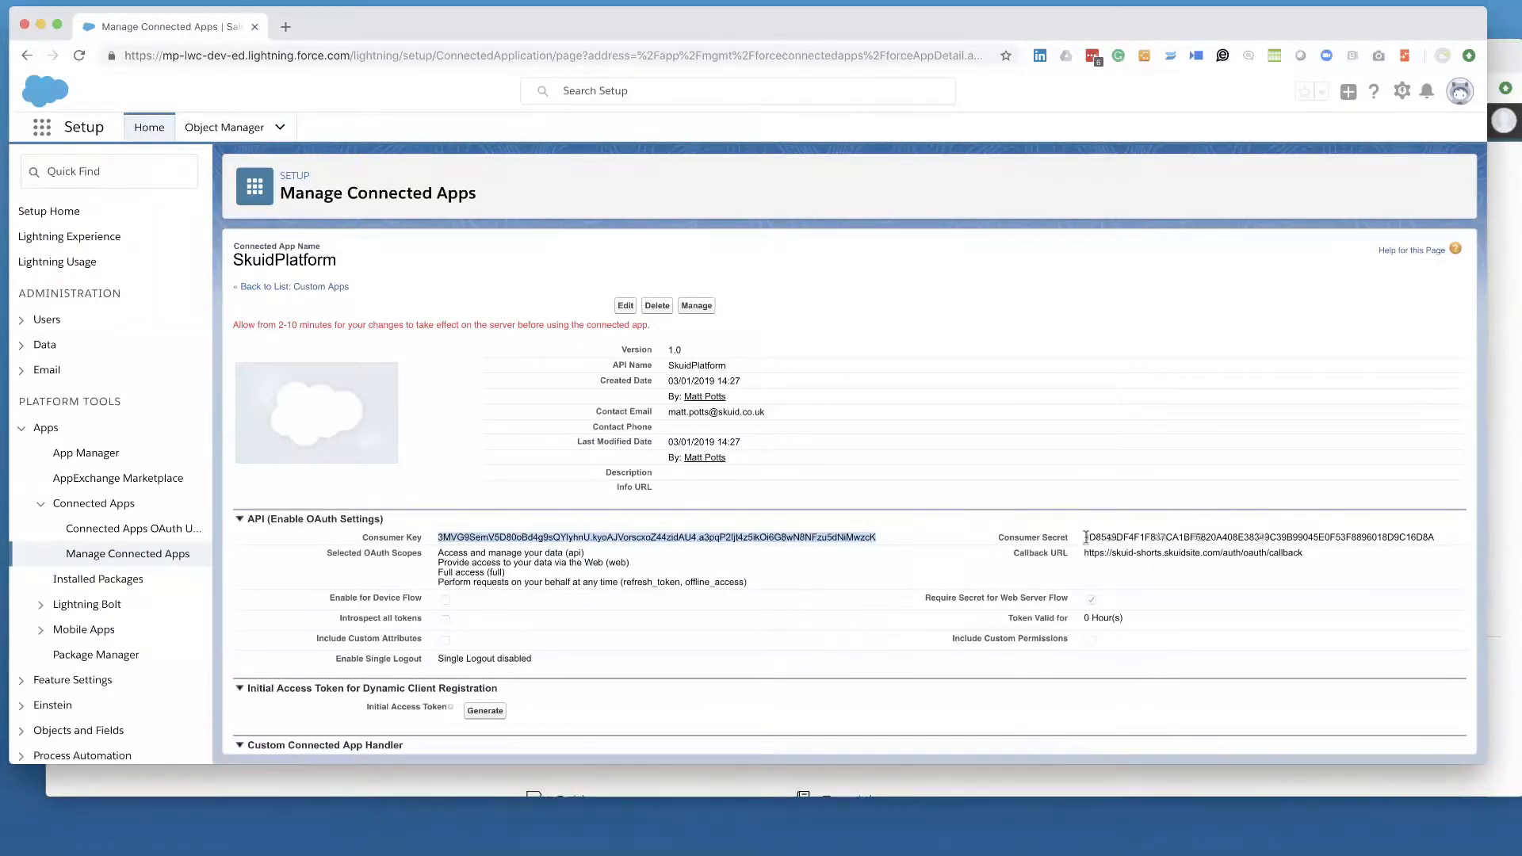
left_click_drag(1085, 537, 1430, 534)
left_click(1430, 533)
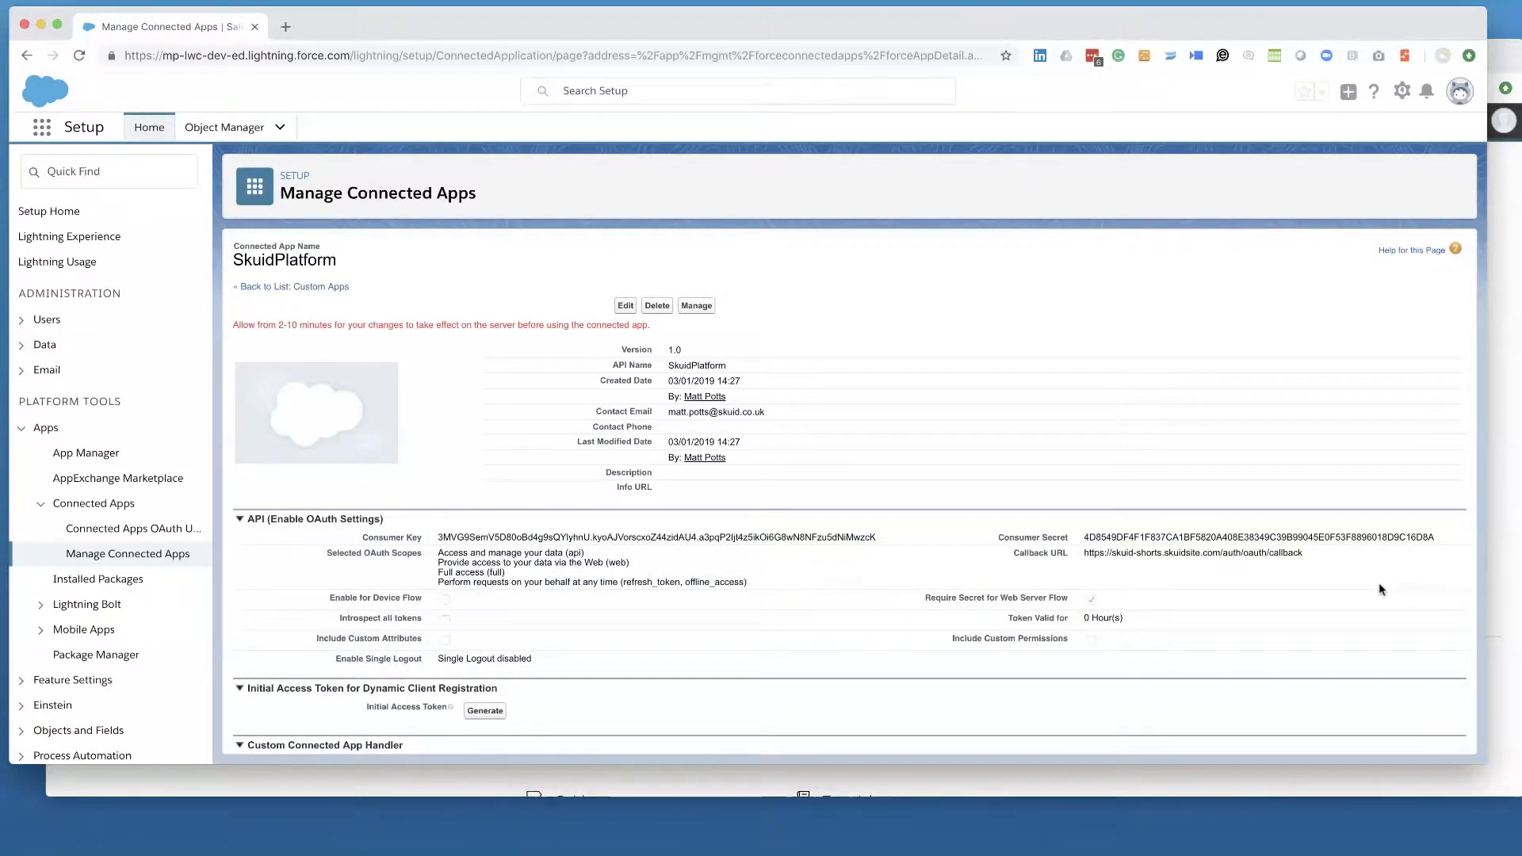
Duplicate the connected app page into a second tab and search Quick Find for 'my dona'.
right_click(167, 20)
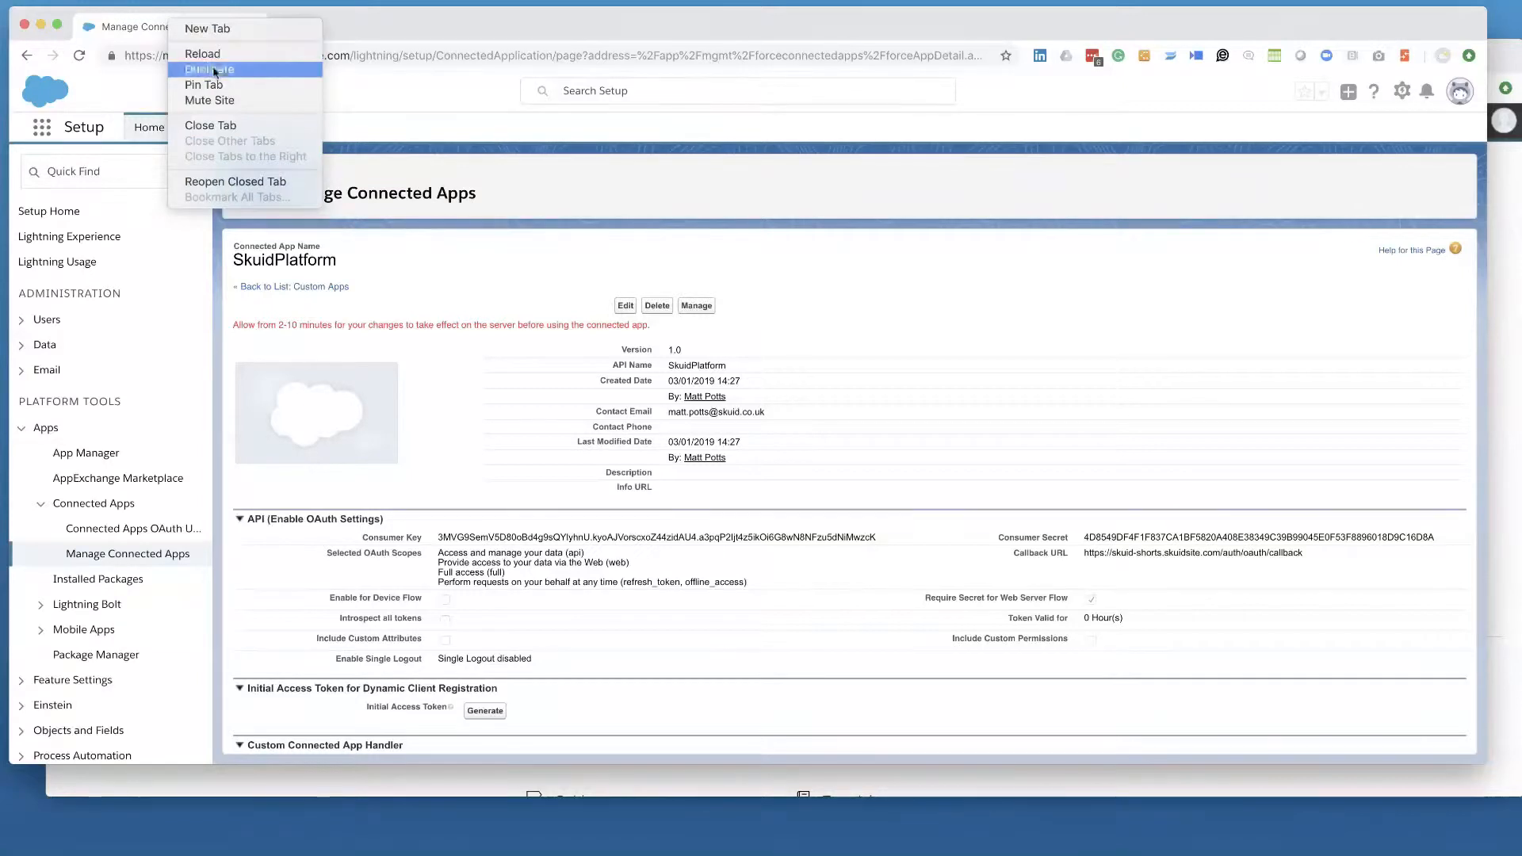
left_click(211, 65)
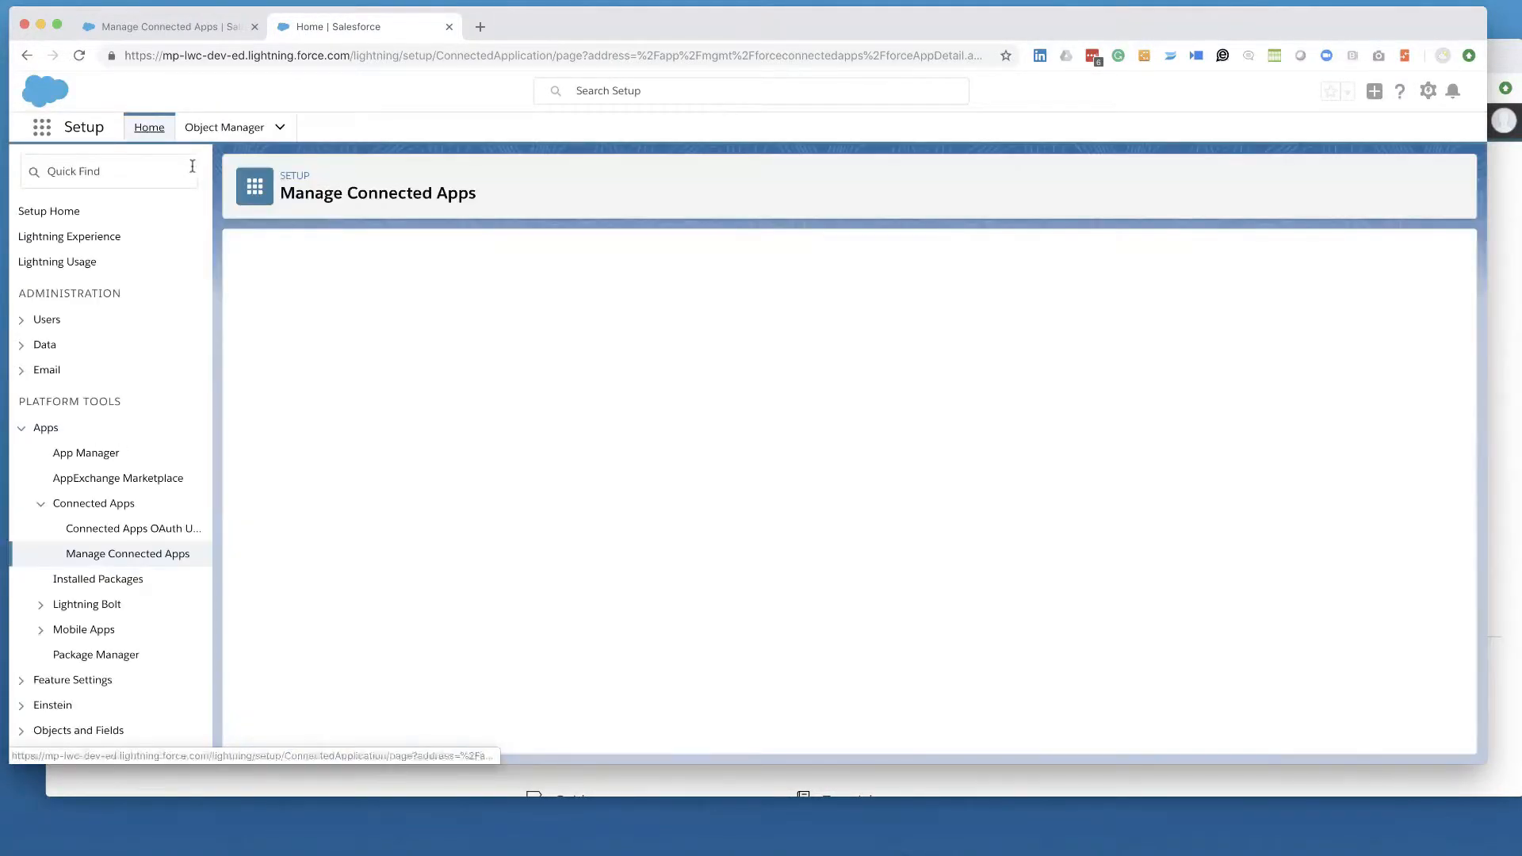
type("my")
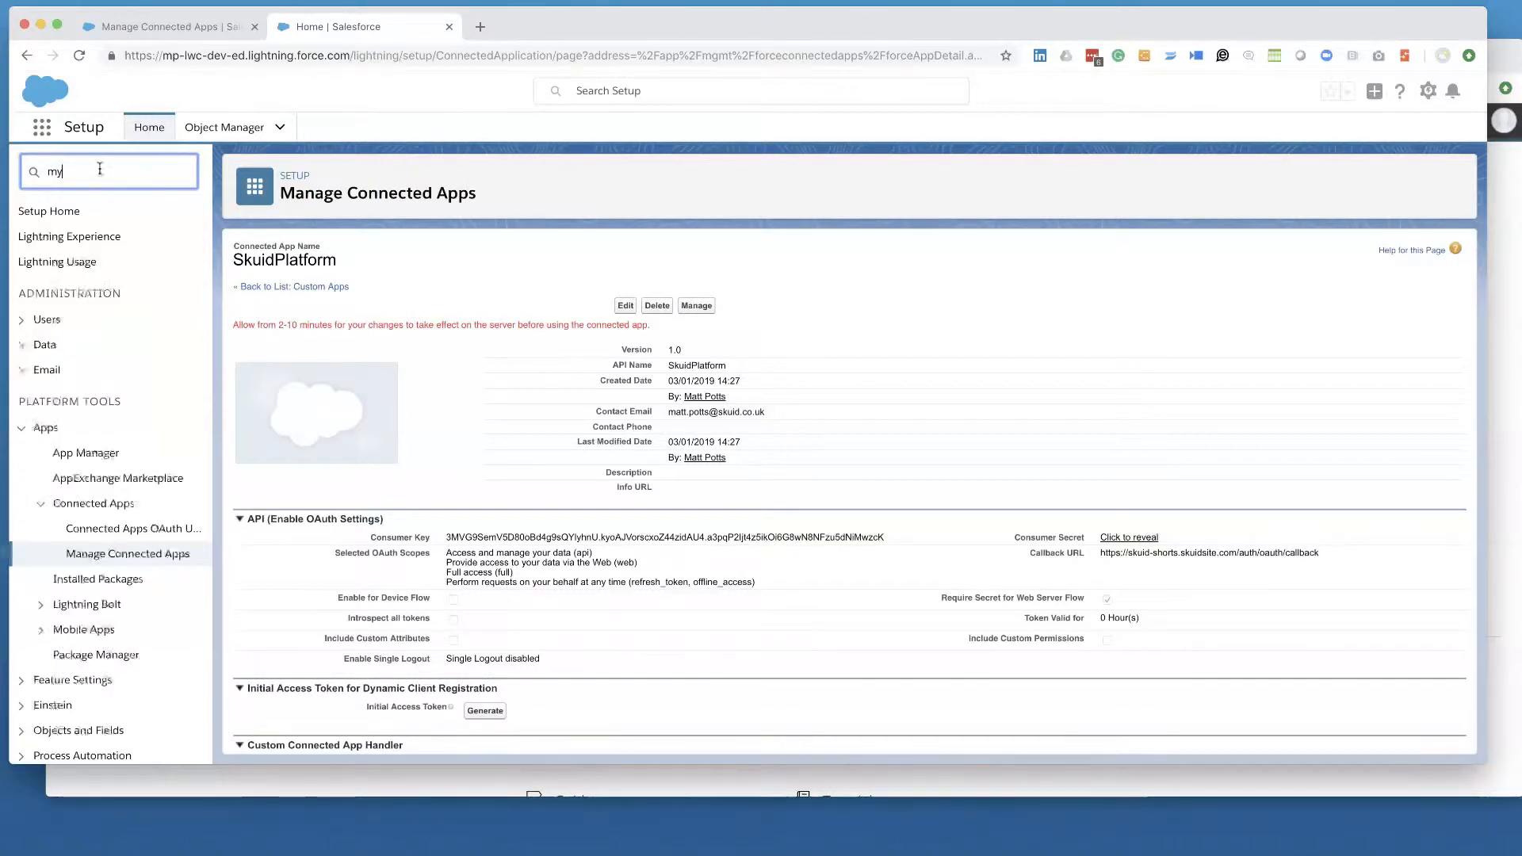
type(" dona")
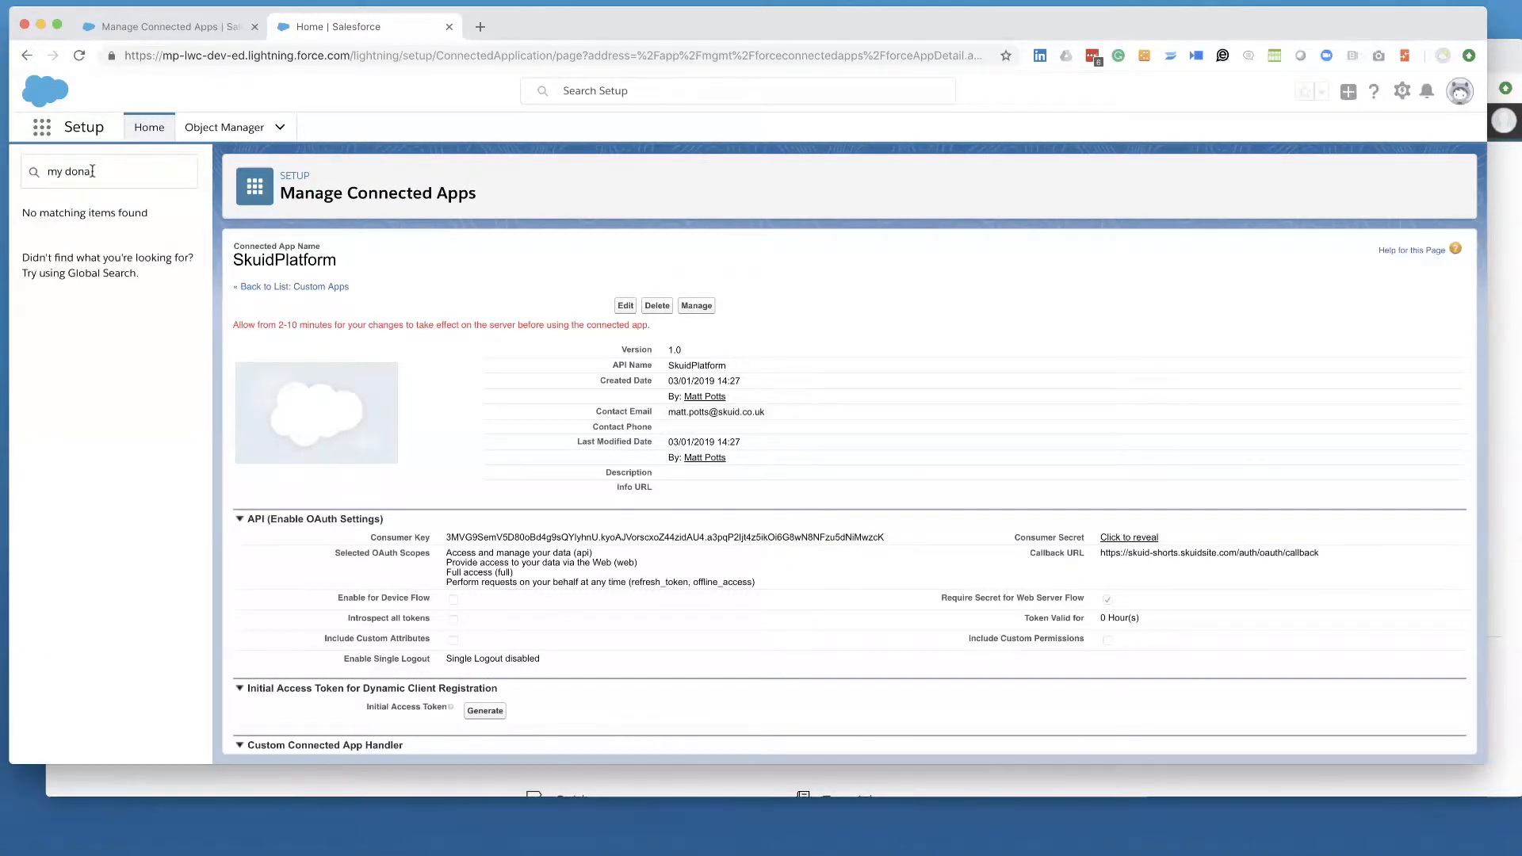
Open the My Domain setup page and select the domain name mp-lwc-dev-ed.
left_click(92, 171)
key("BackSpace")
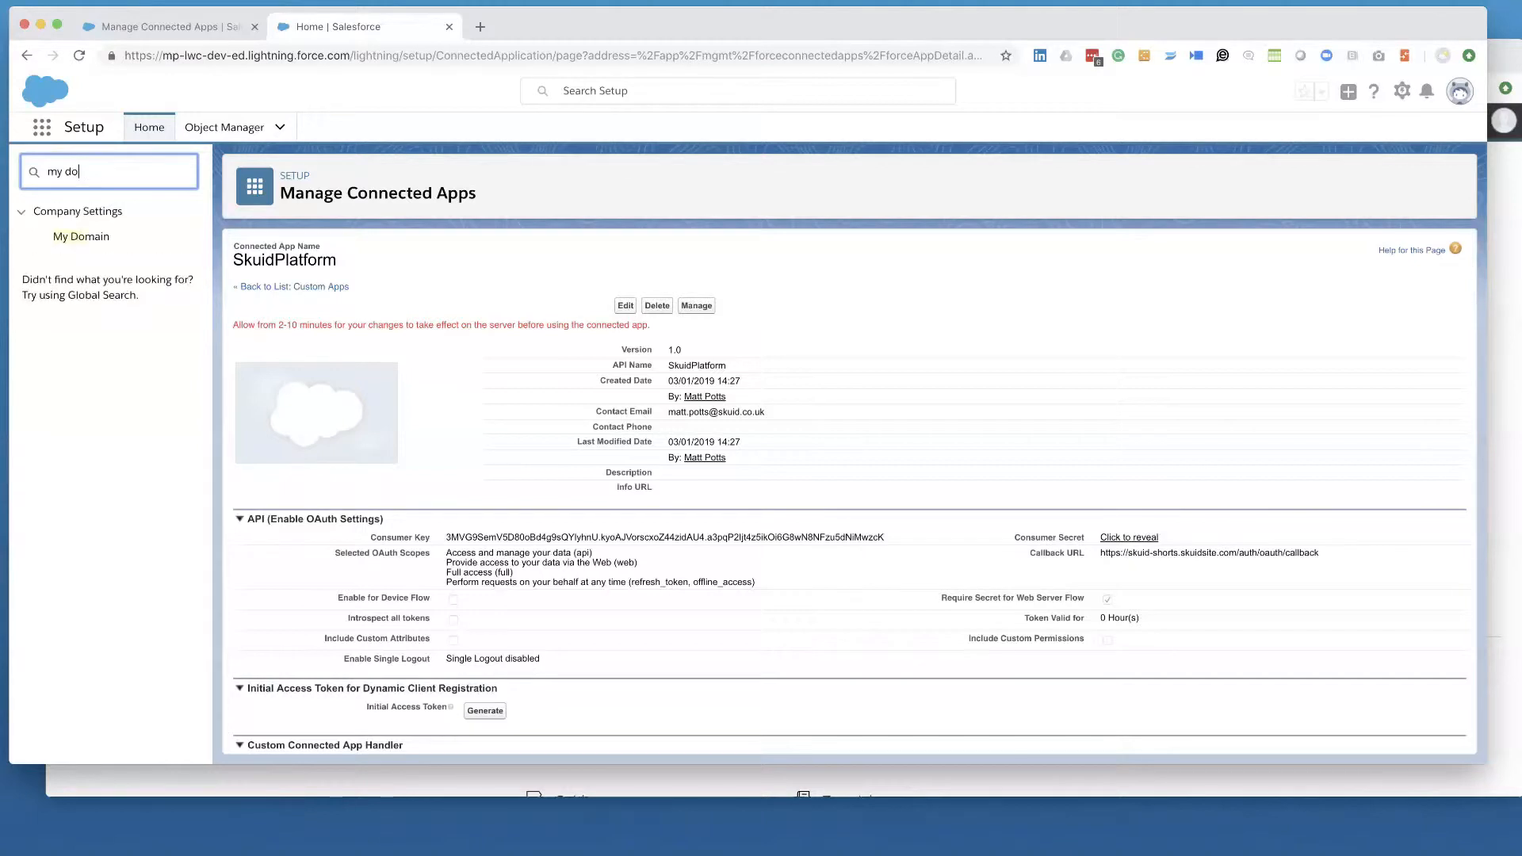
left_click(62, 238)
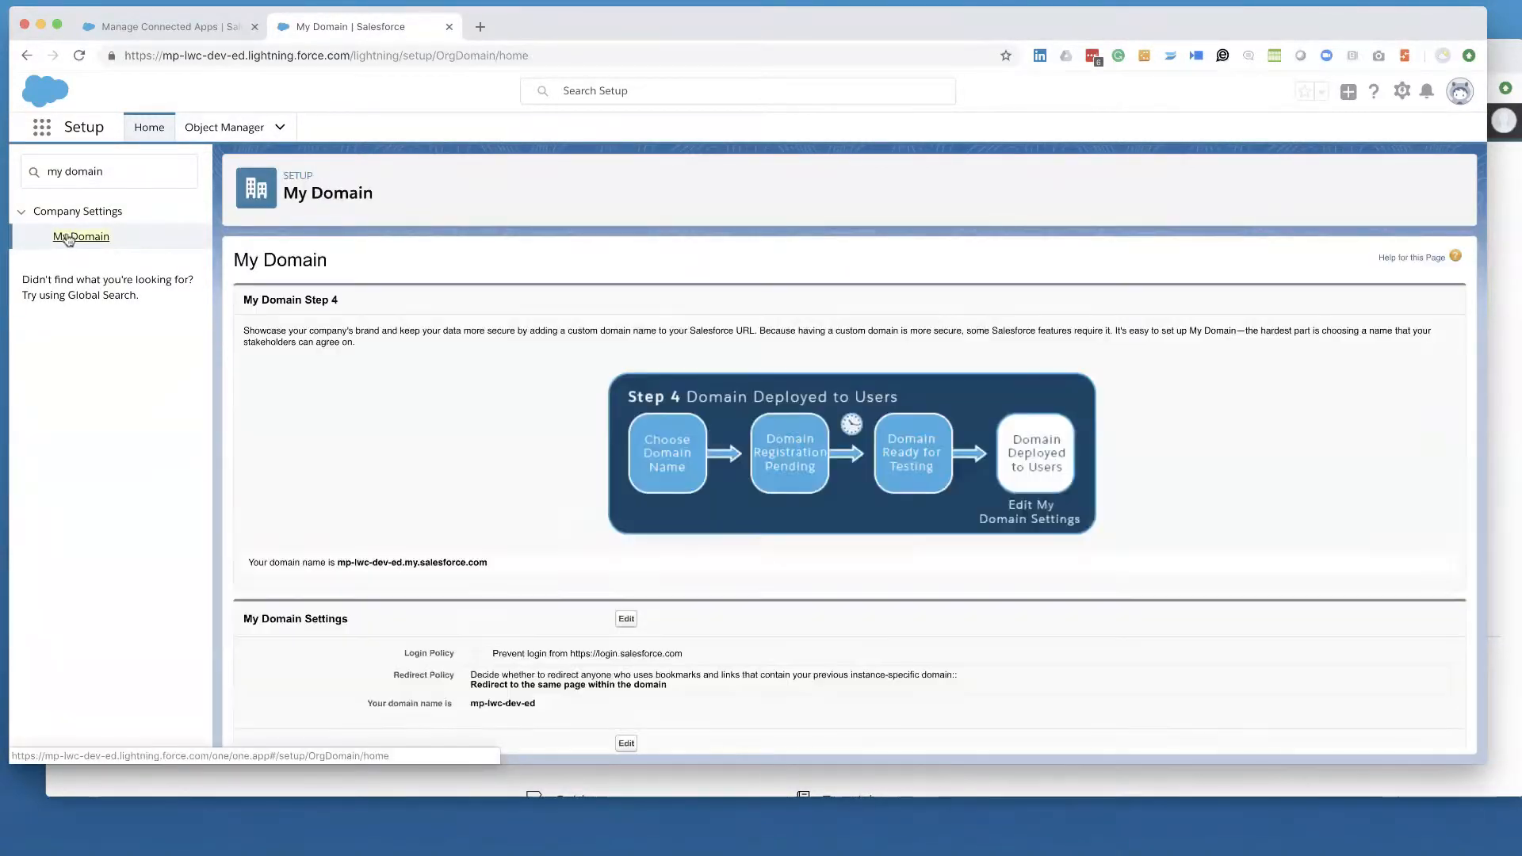
scroll(590, 664, "down", 1)
left_click_drag(536, 604, 470, 609)
left_click(466, 622)
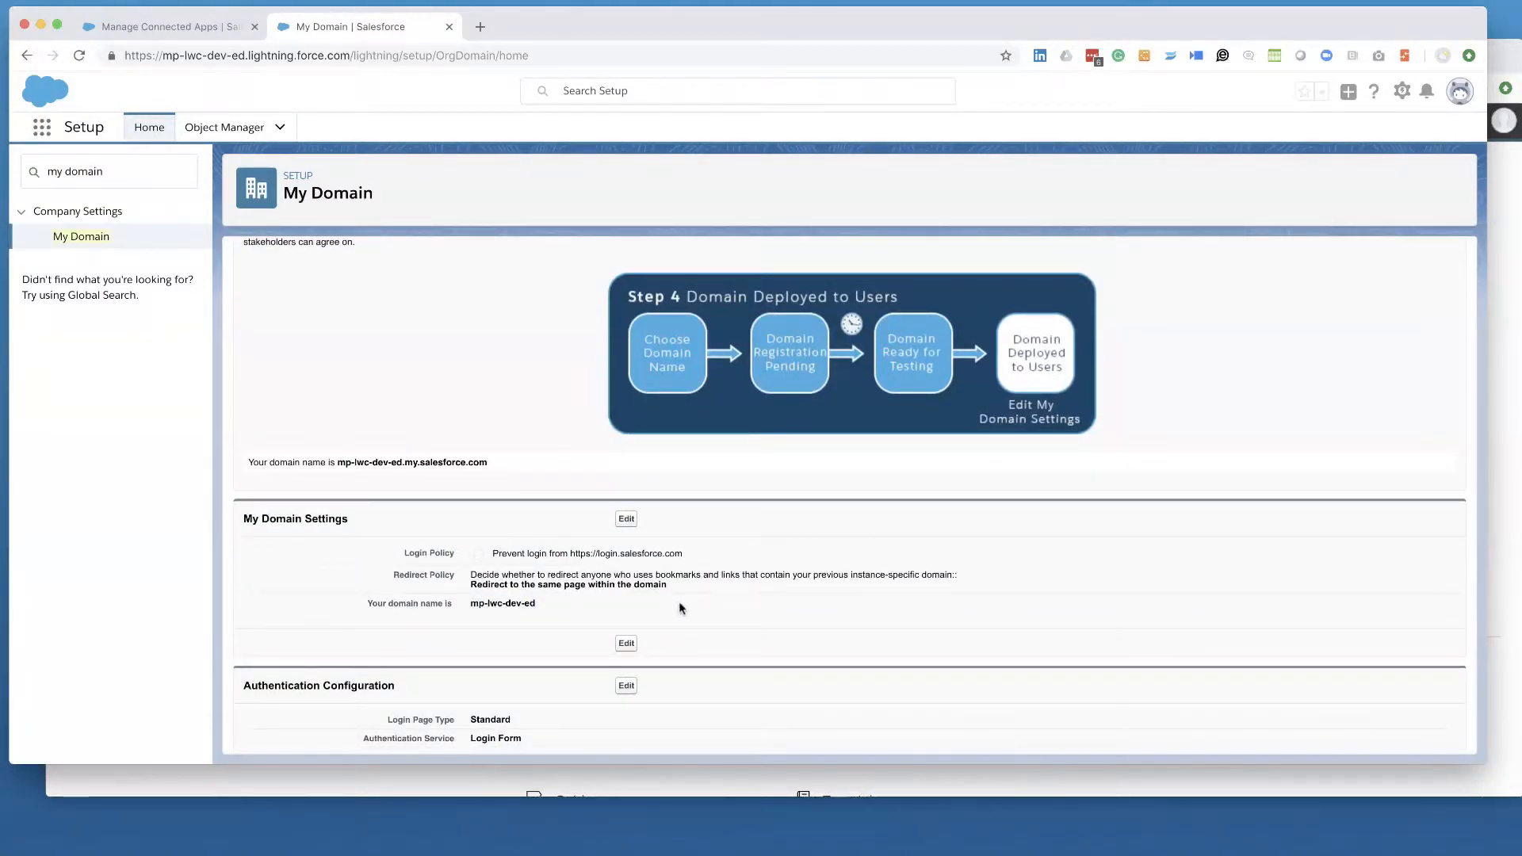
In Skuid Data Sources > Authentication Providers, start a new provider named SalesforceCRM.
left_click(1508, 401)
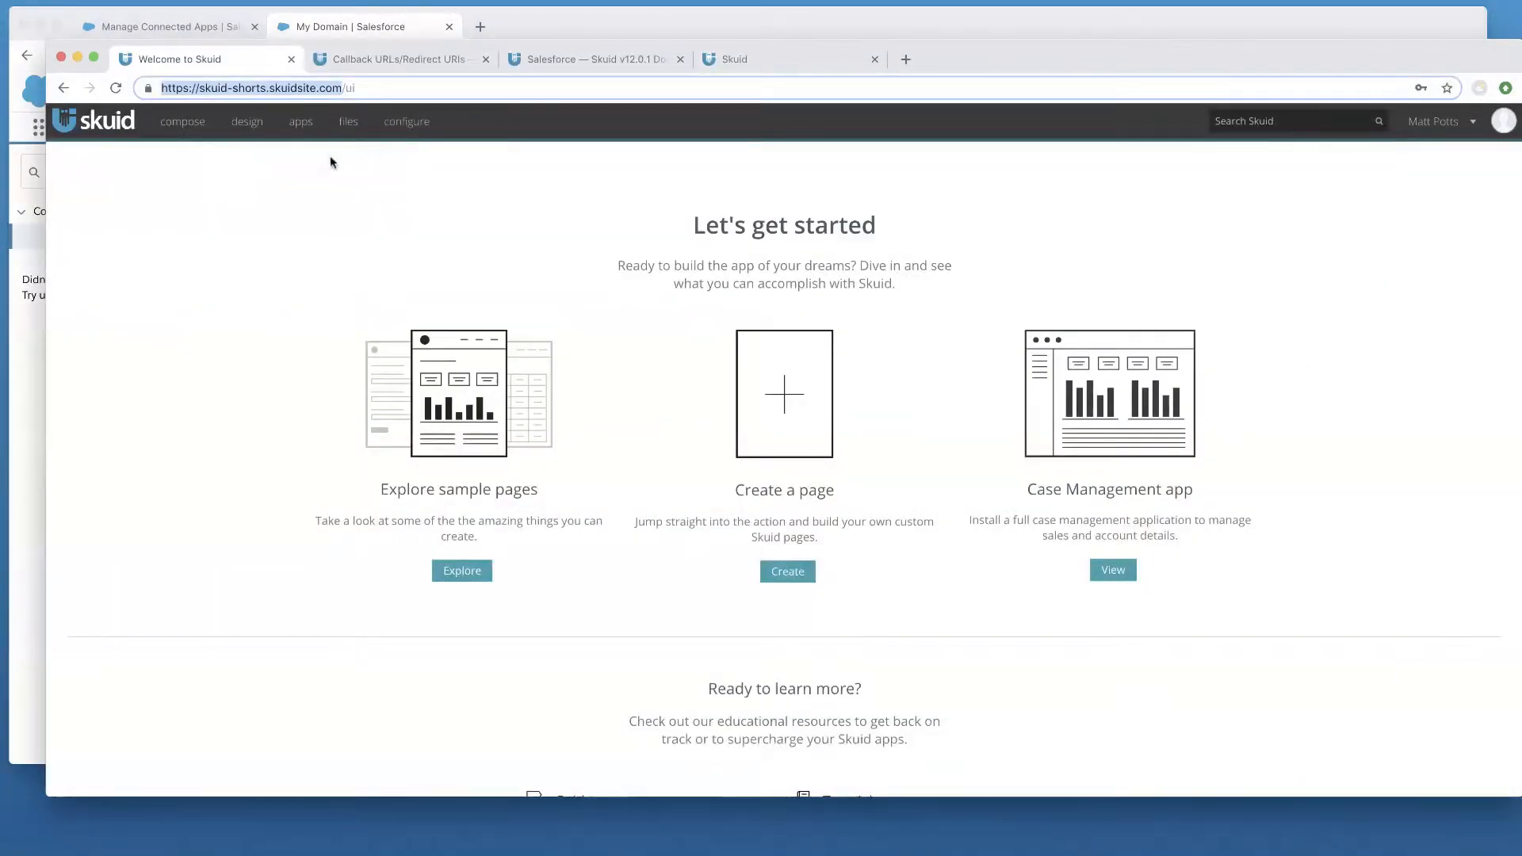
left_click(406, 121)
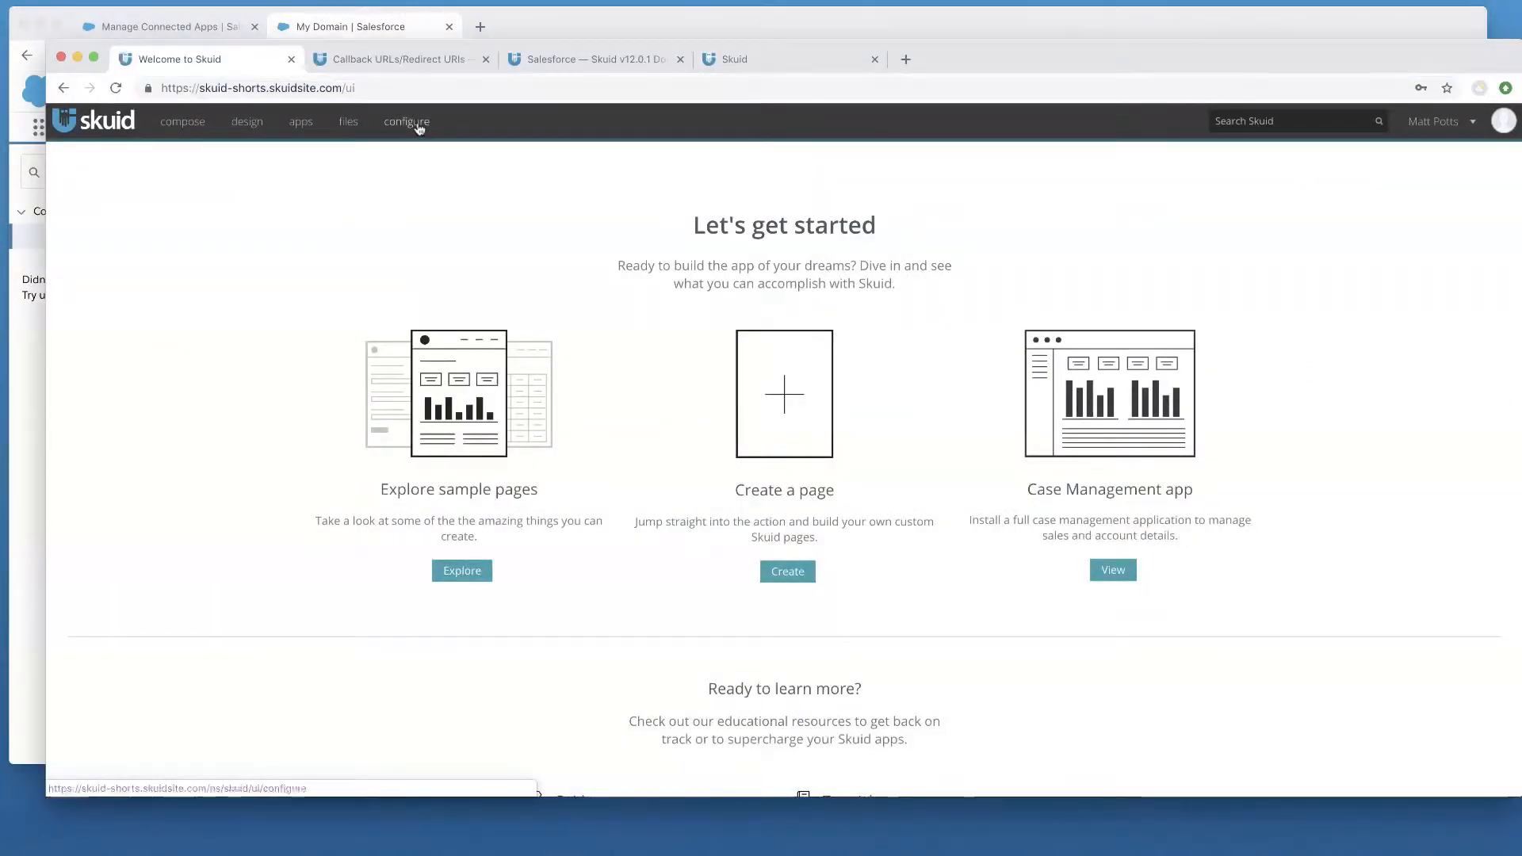
mouse_move(408, 125)
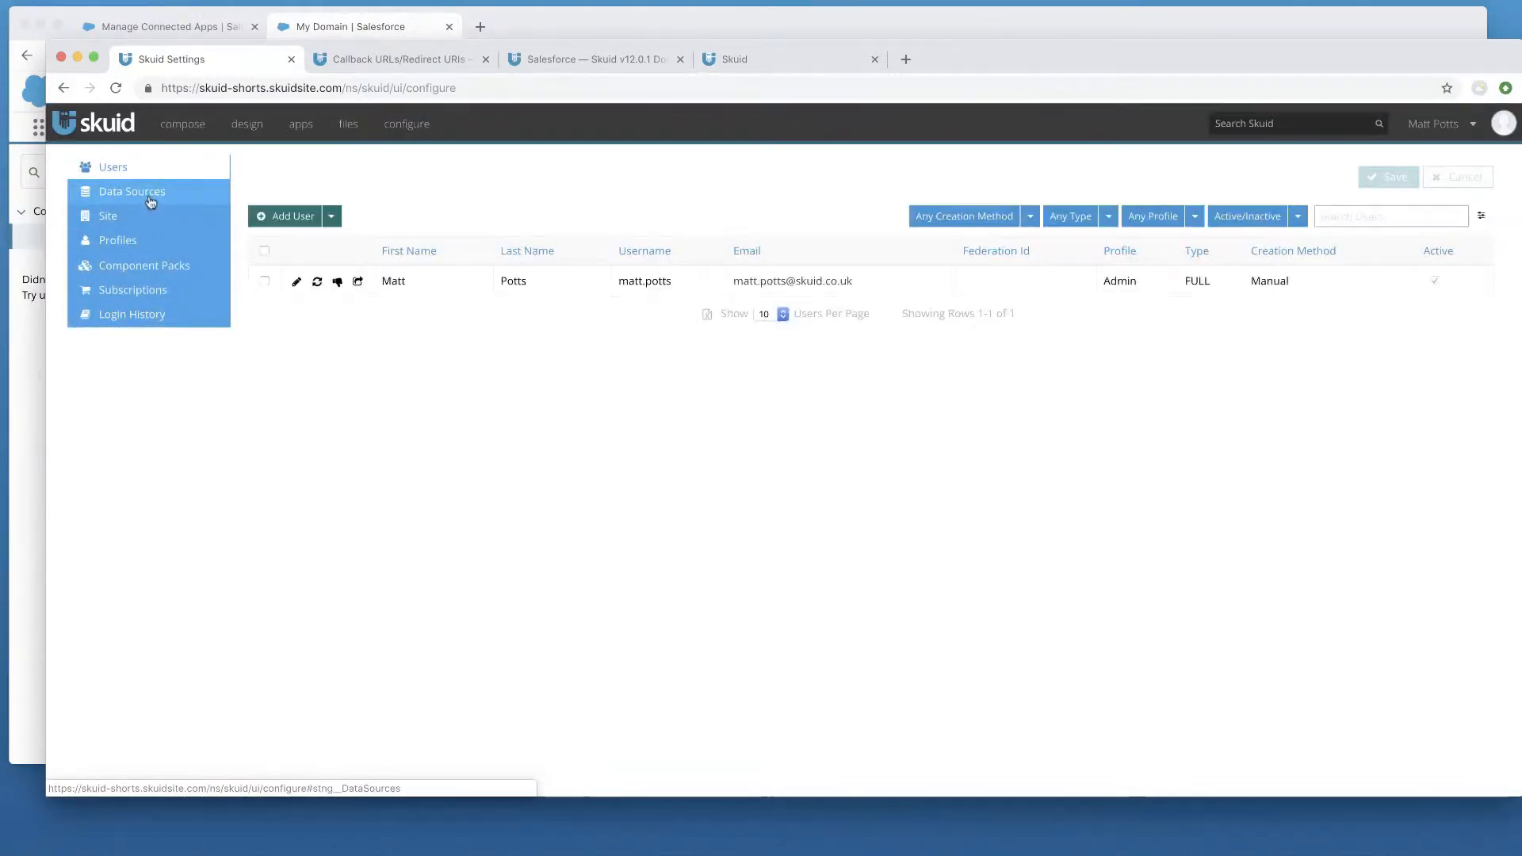
left_click(149, 195)
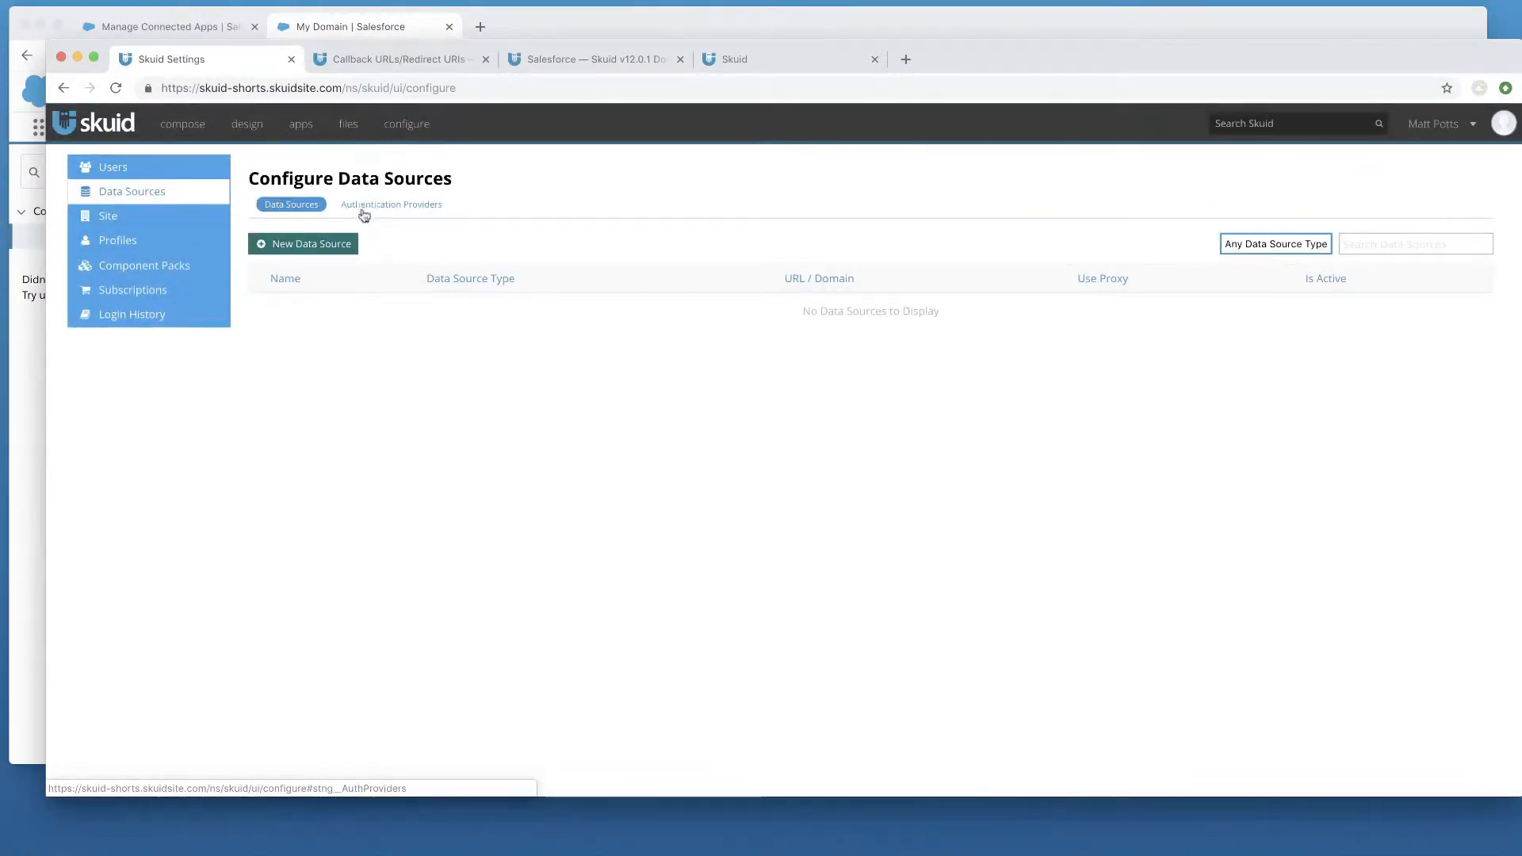
left_click(365, 208)
left_click(346, 246)
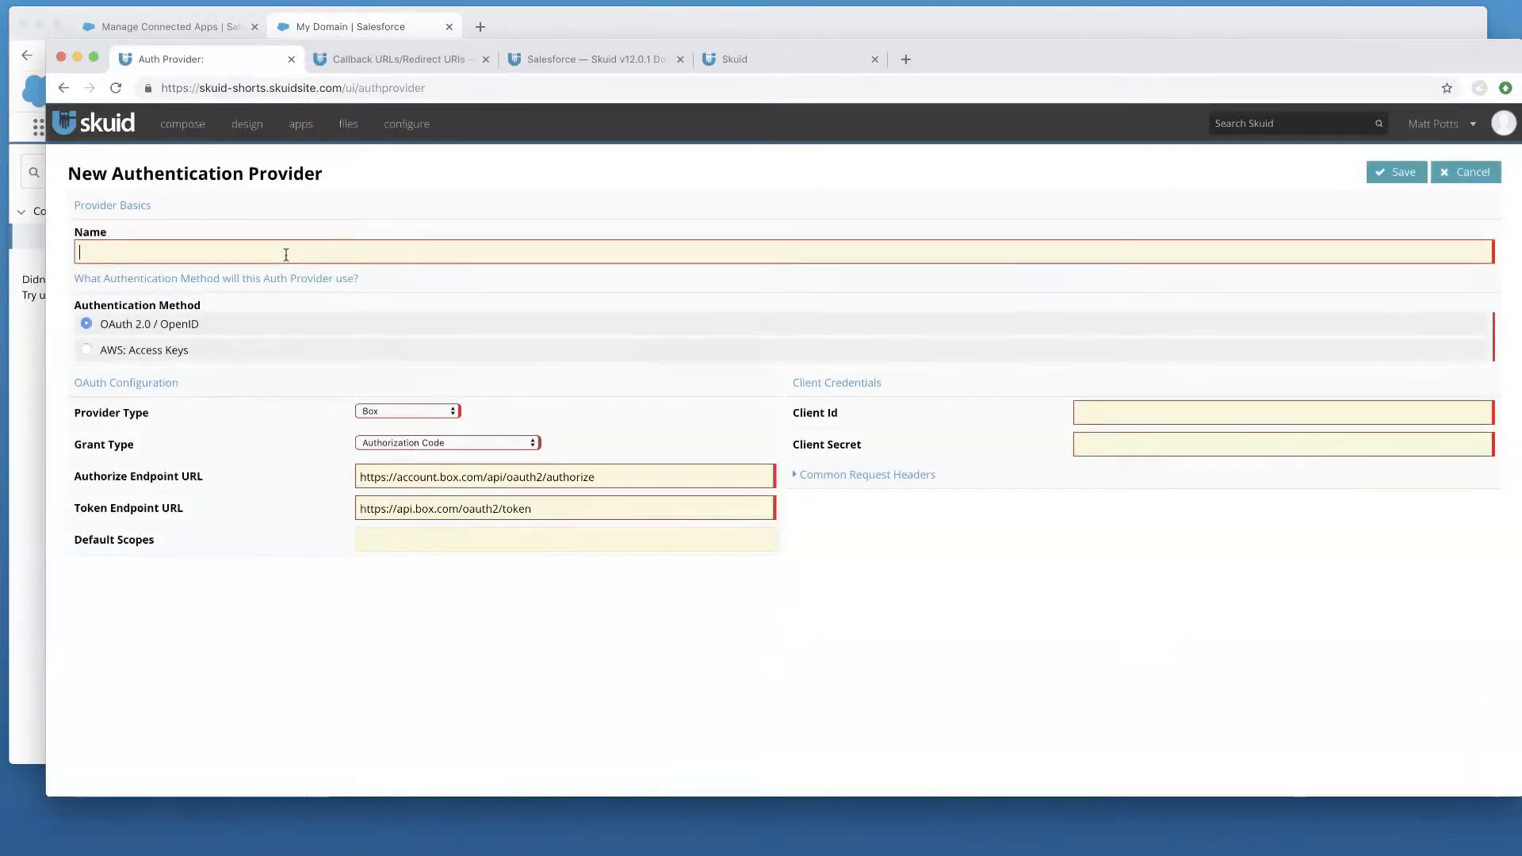
type("SalesforceCRM")
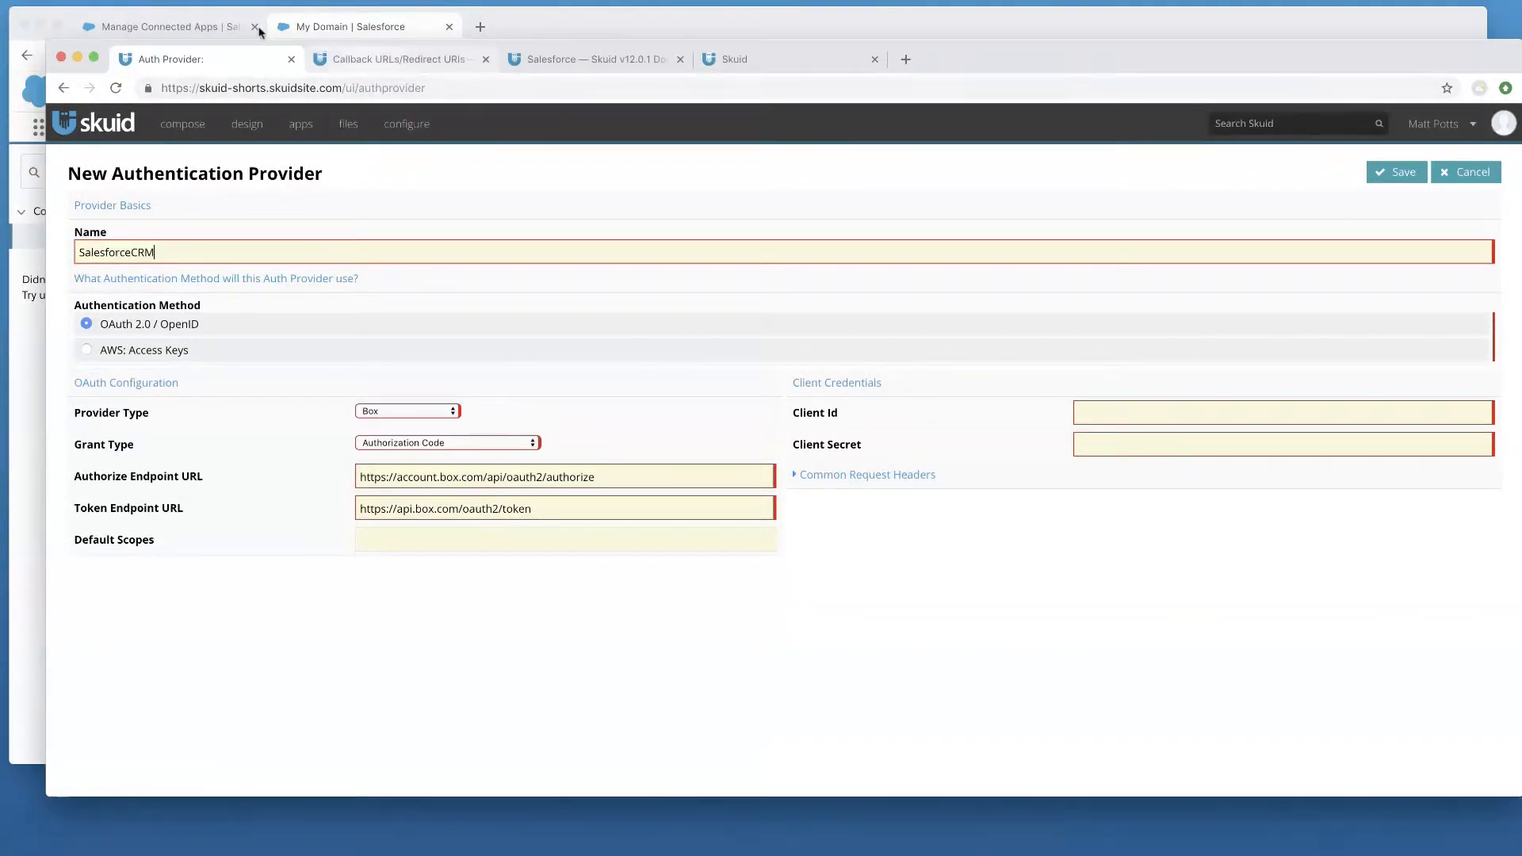
Copy the domain name mp-lwc-dev-ed from Salesforce My Domain, then open the Provider Type list.
left_click(198, 29)
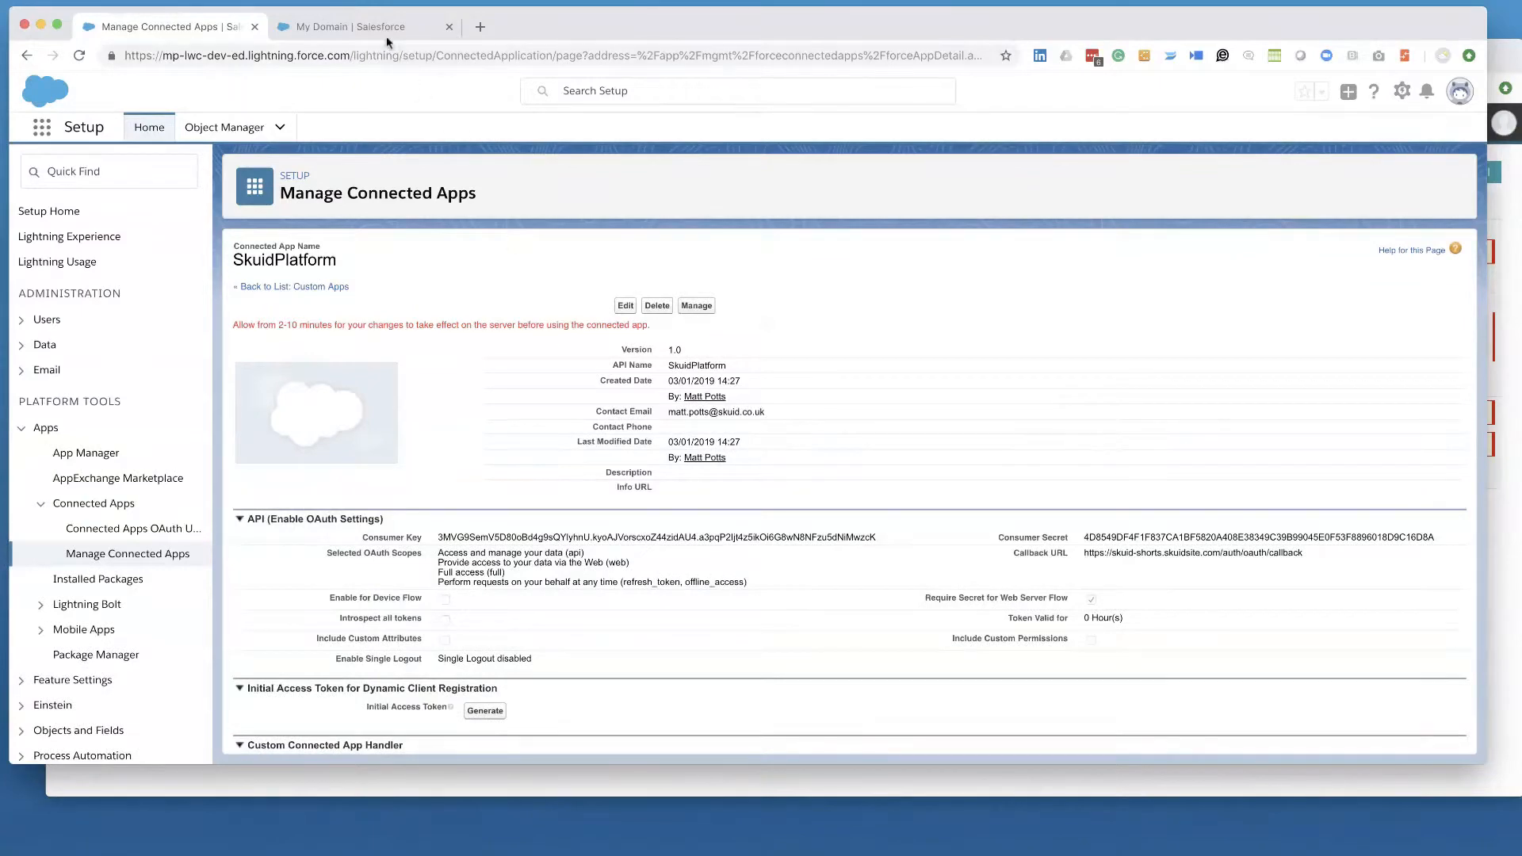
left_click(386, 34)
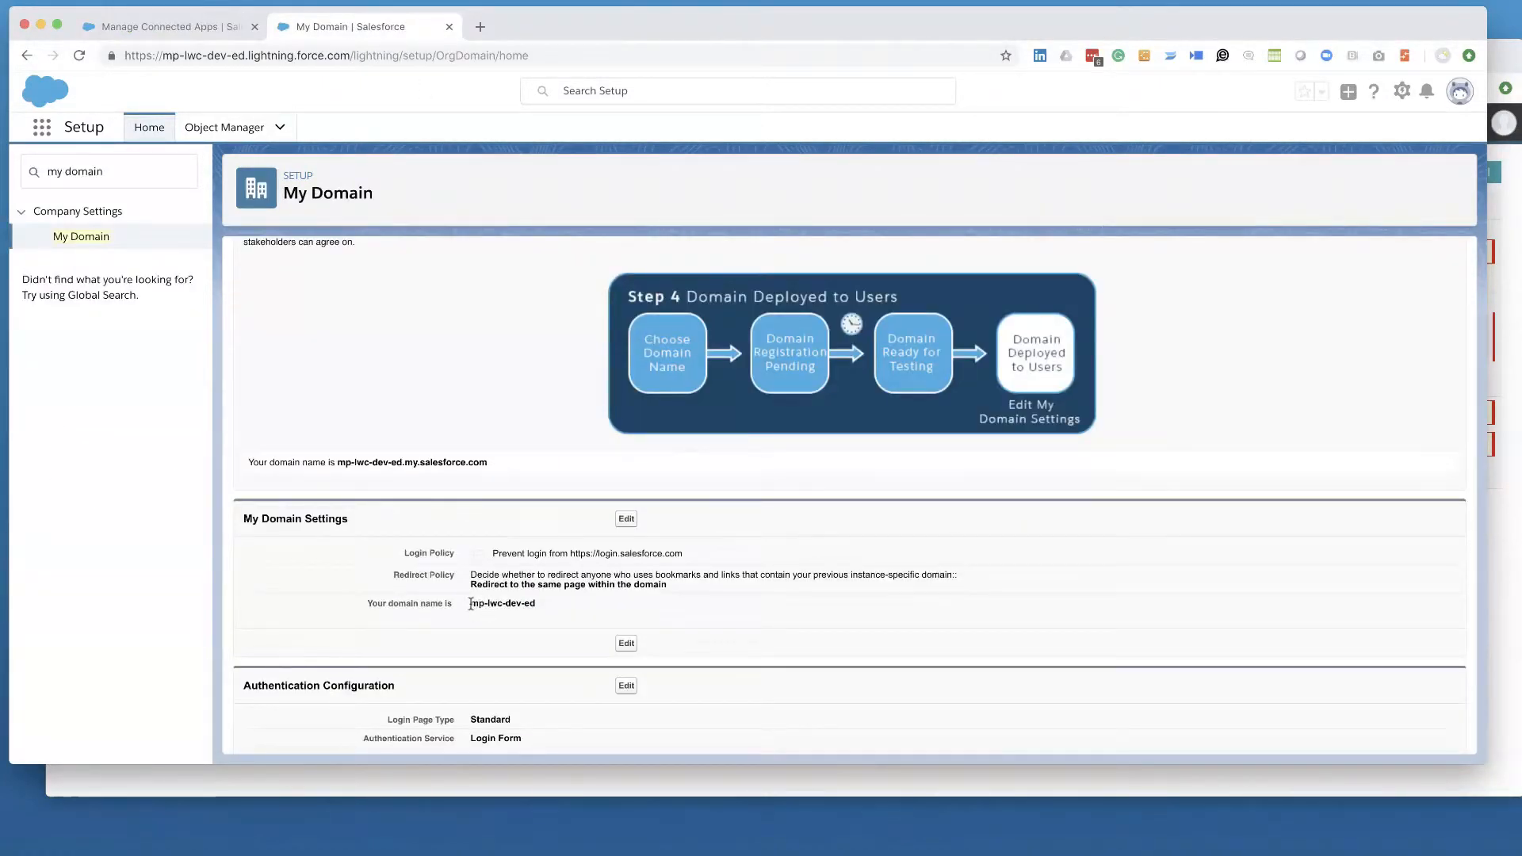
left_click_drag(469, 604, 537, 605)
key("super+c")
left_click(1454, 786)
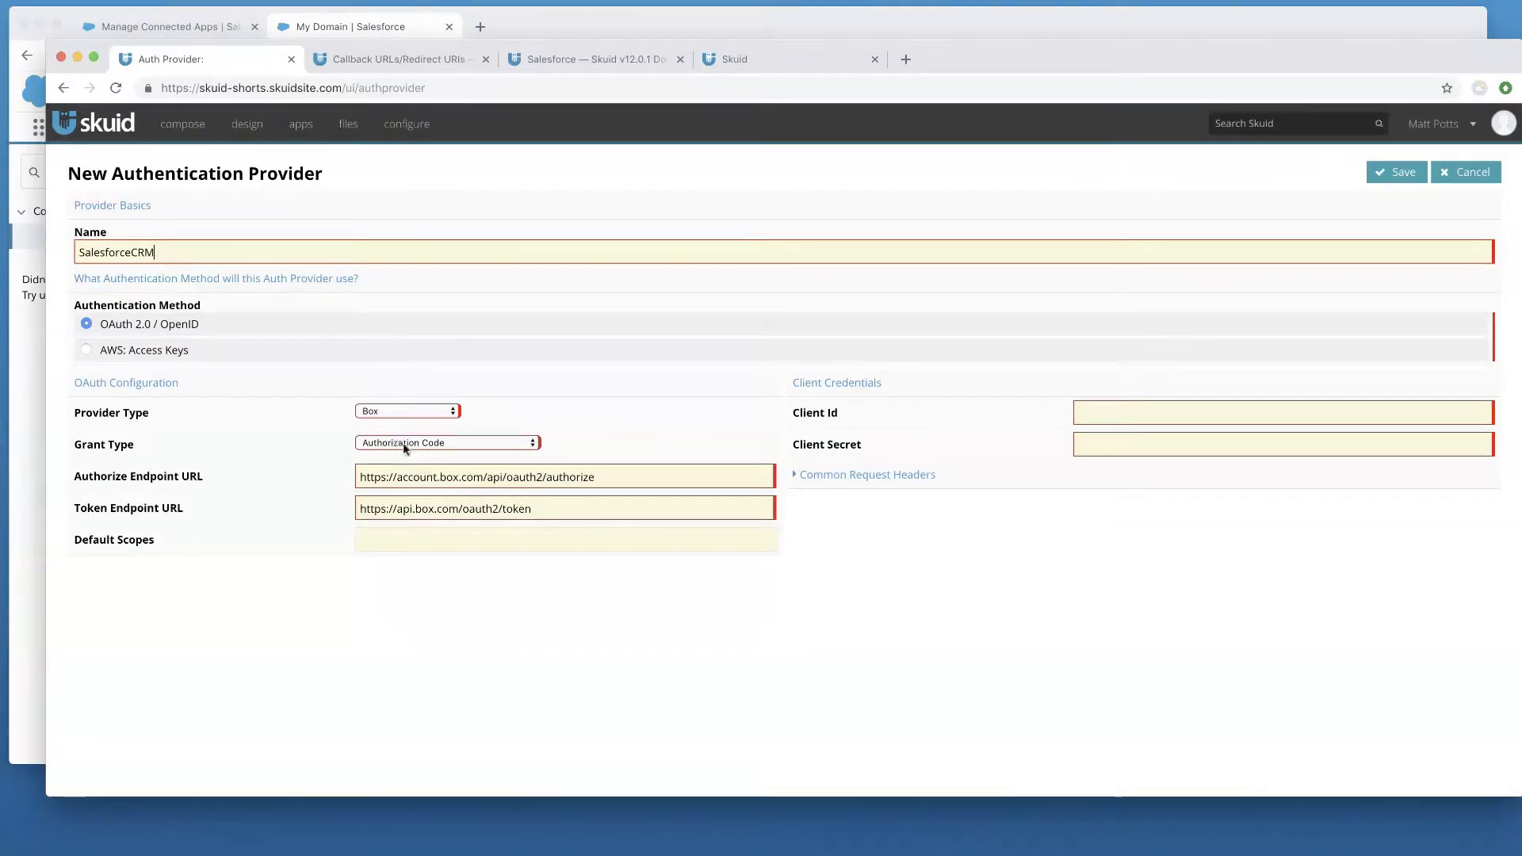
left_click(384, 413)
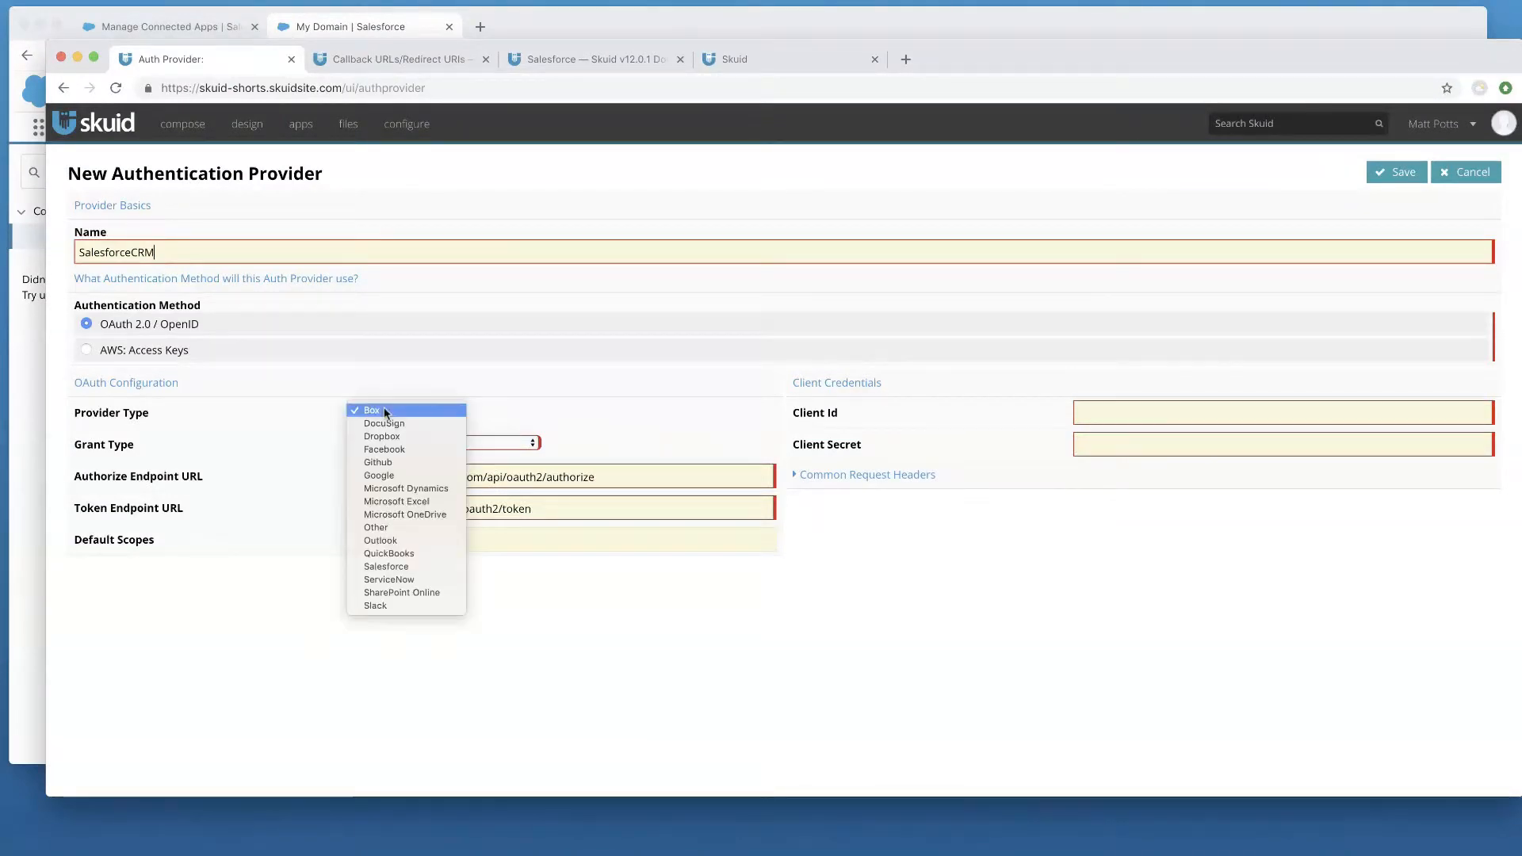
Set provider type to Salesforce and replace the <My Domain> placeholder in the authorize and token URLs.
left_click(387, 567)
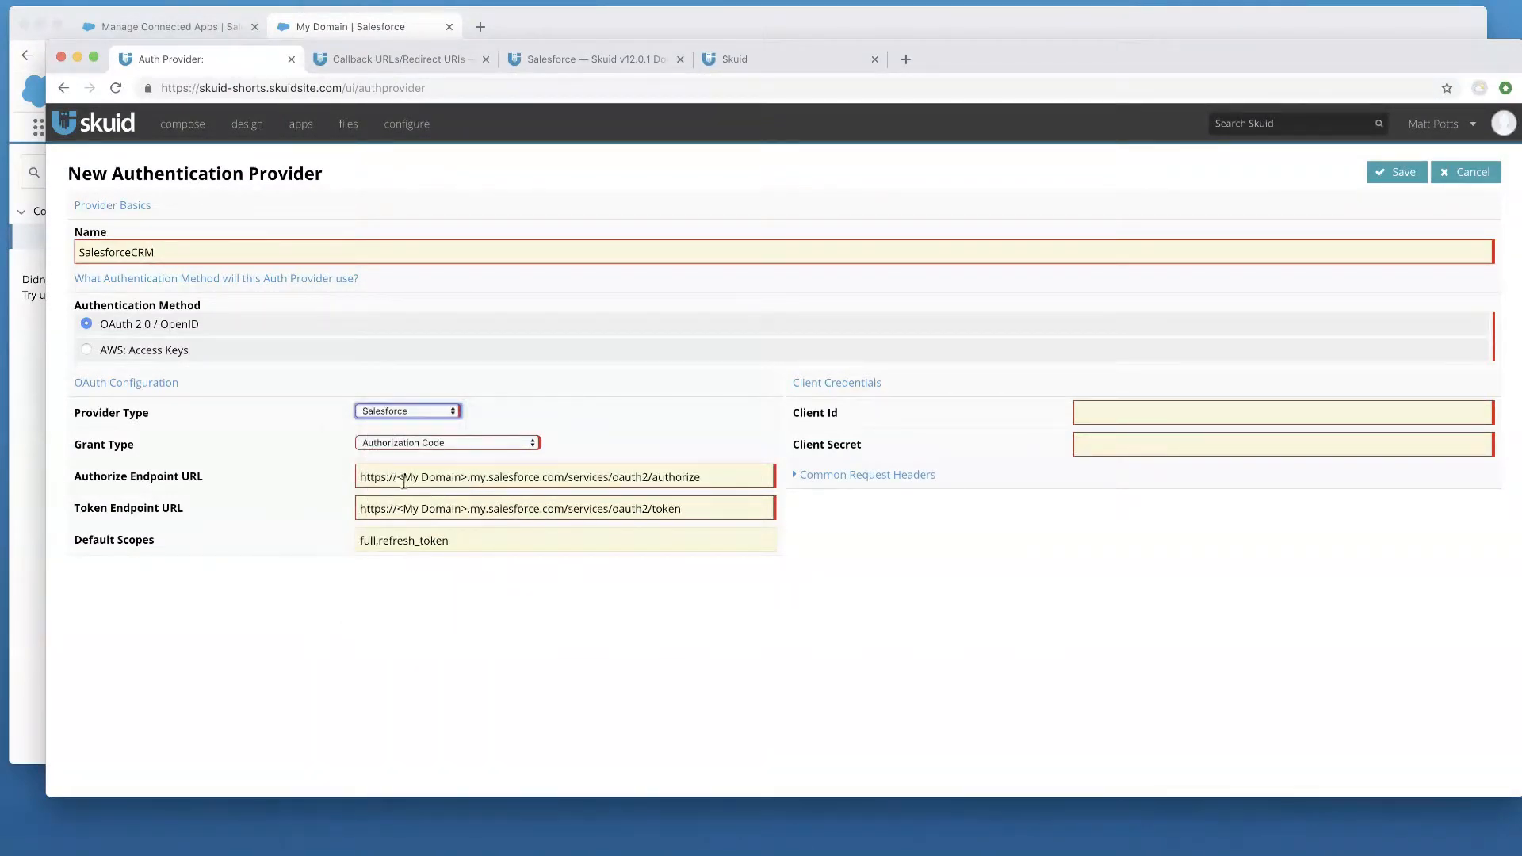
left_click_drag(398, 478, 396, 510)
key("BackSpace")
key("super+v")
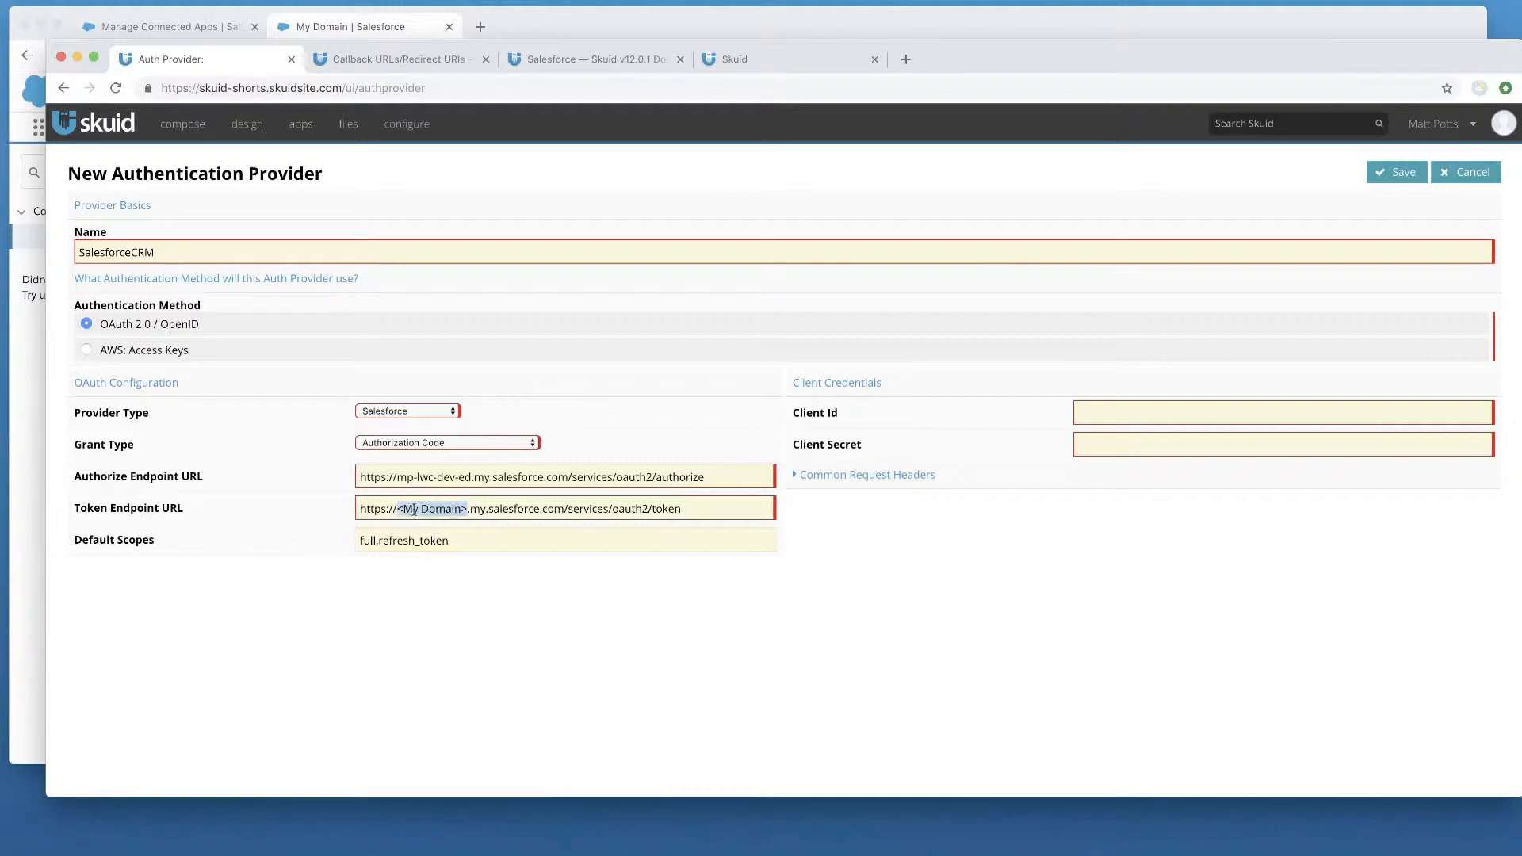
key("super+v")
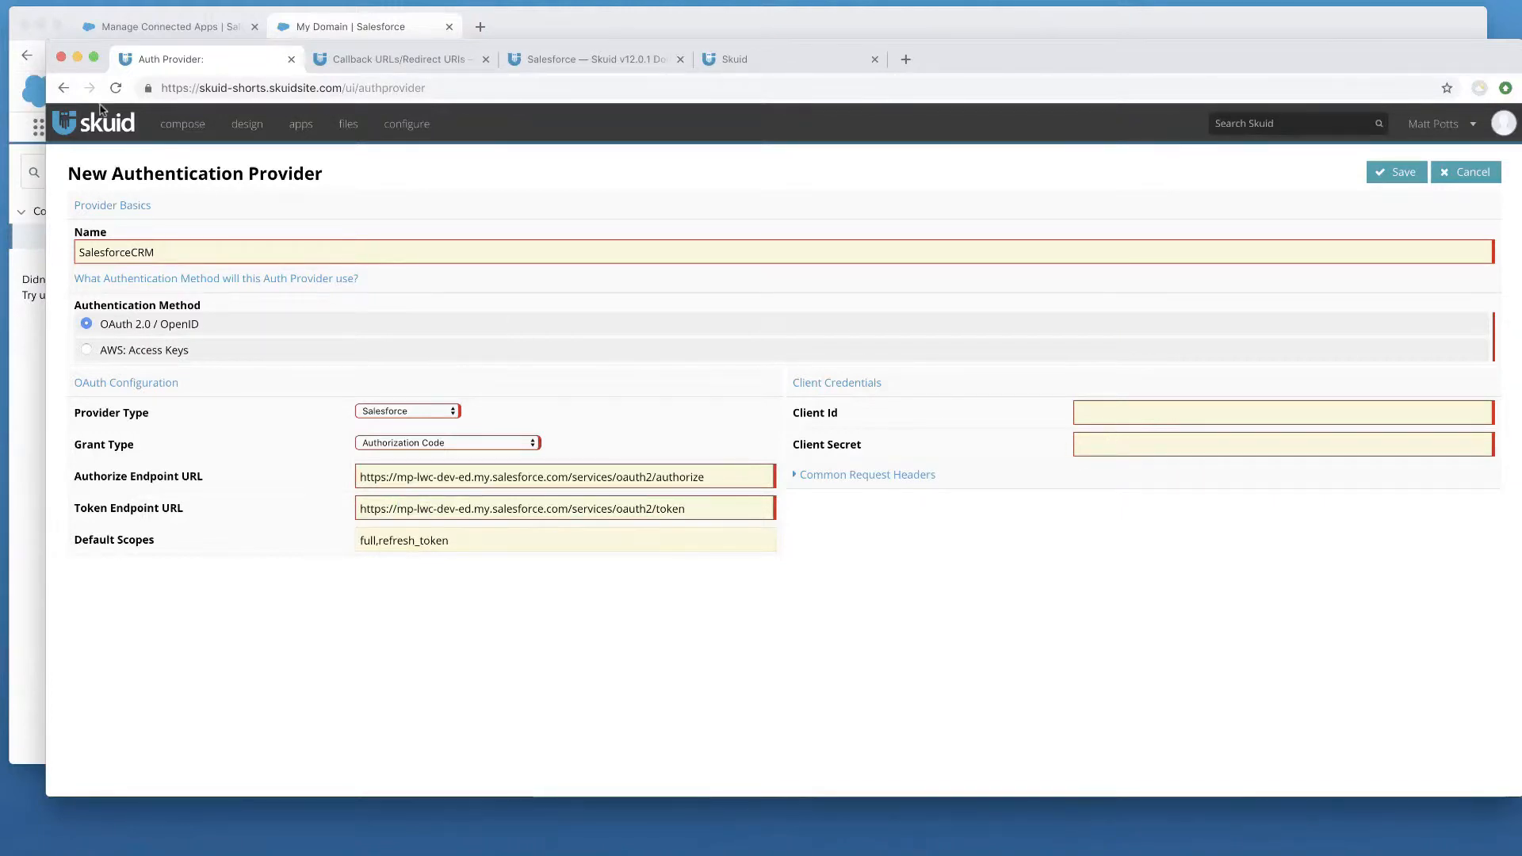
Copy the connected app's consumer key into the provider's Client Id field.
left_click(181, 34)
left_click(182, 26)
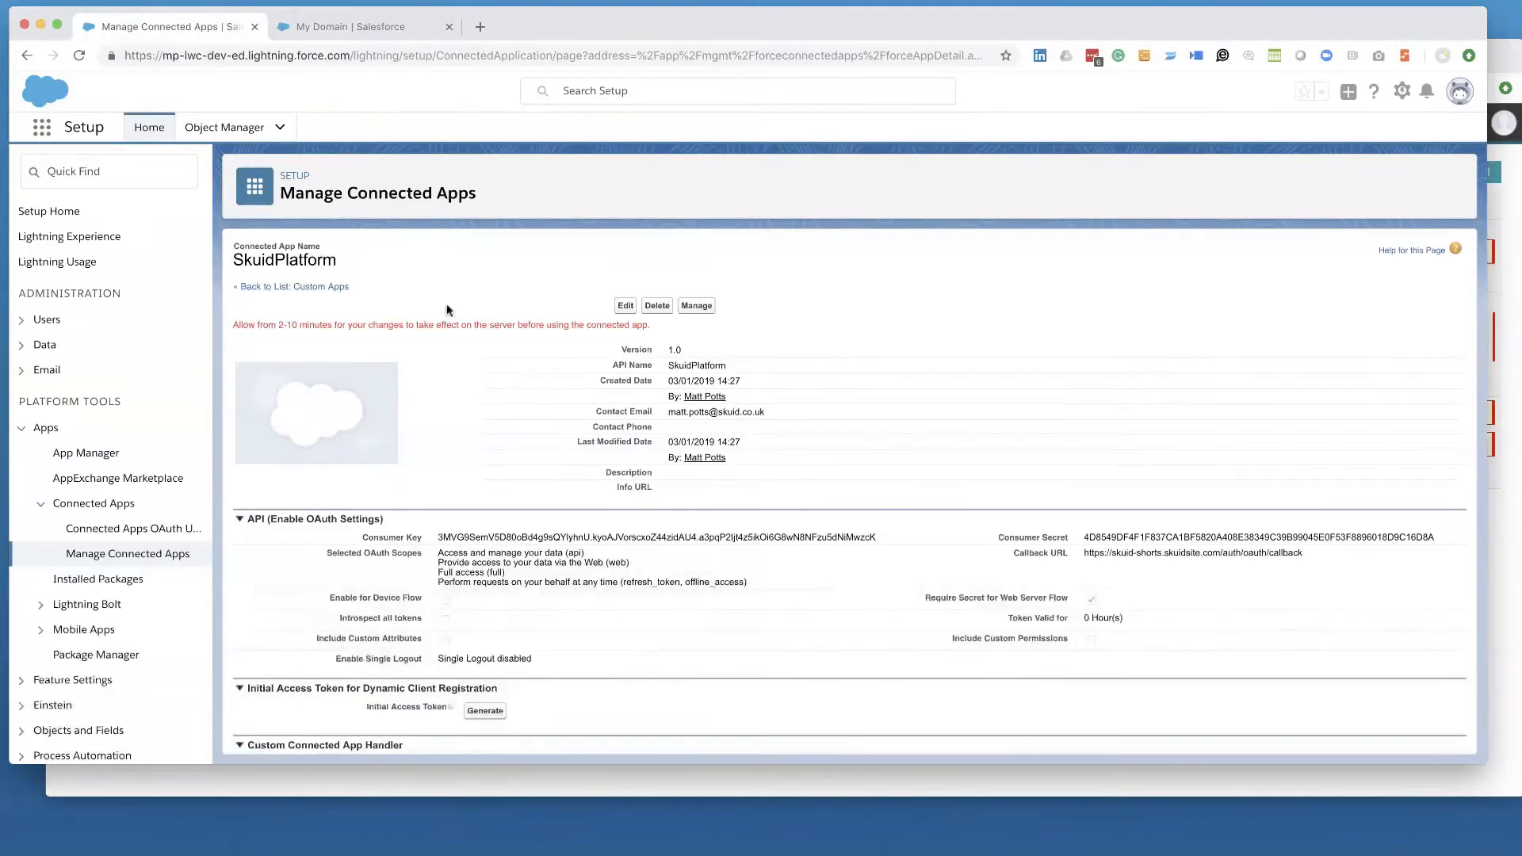
left_click_drag(878, 539, 440, 535)
left_click(357, 26)
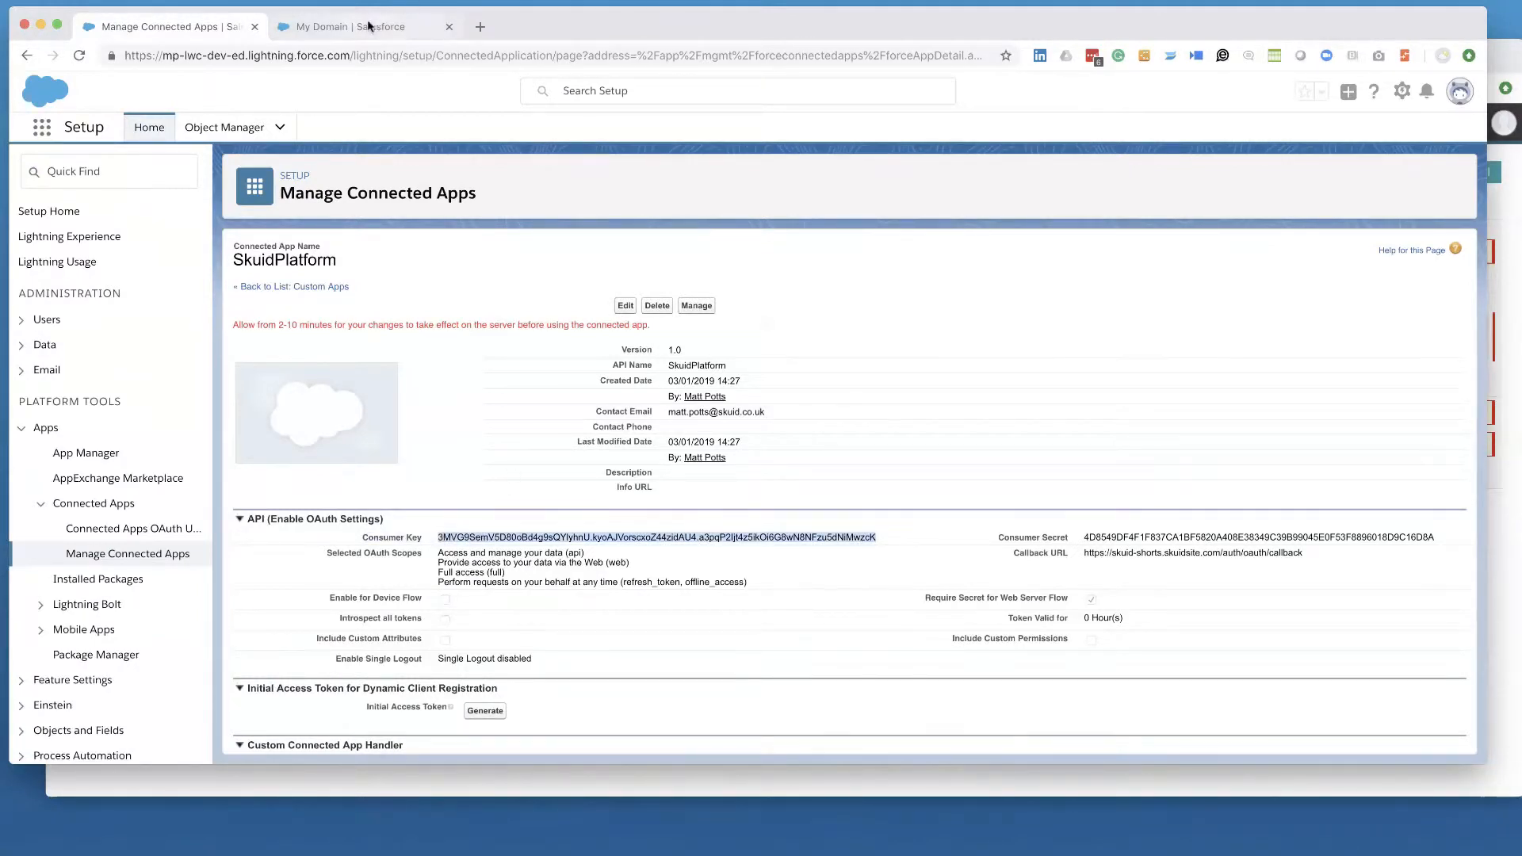
left_click(398, 787)
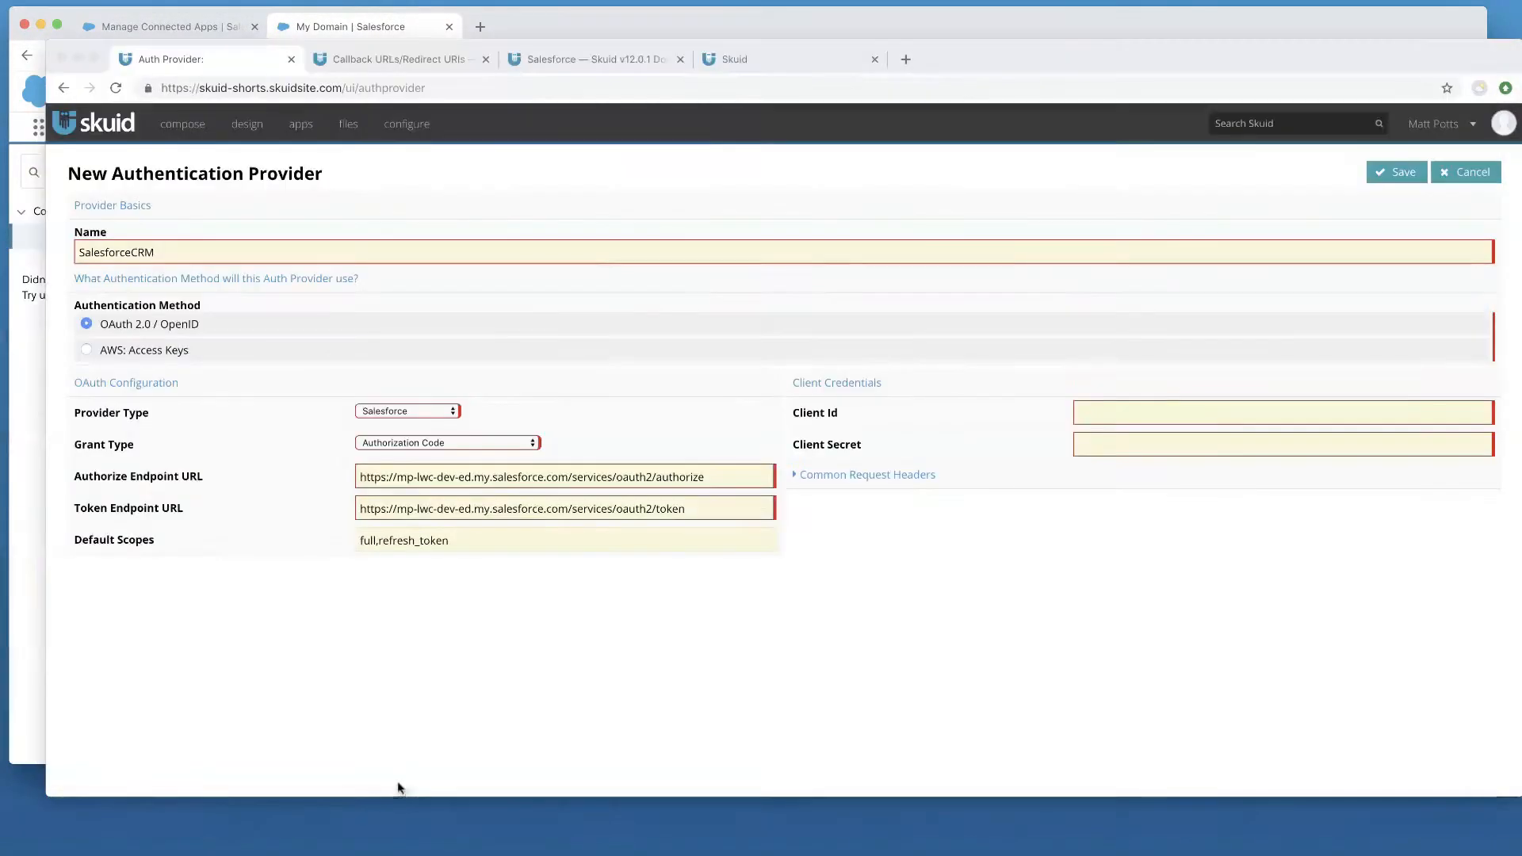
left_click(1080, 412)
key("super+v")
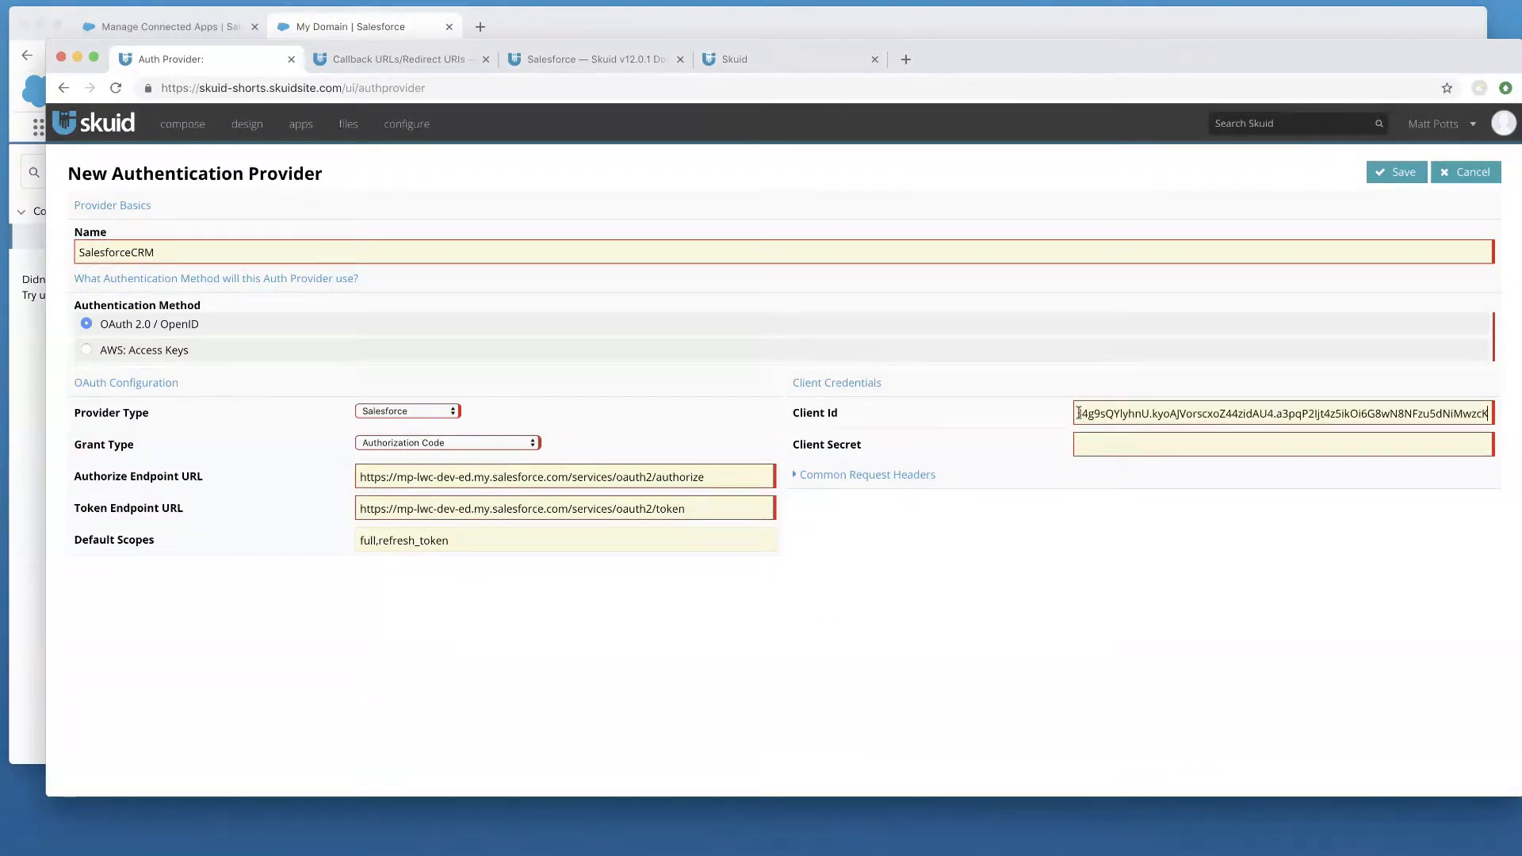
Paste the consumer secret as Client Secret, save the provider and return to the providers list.
left_click(128, 28)
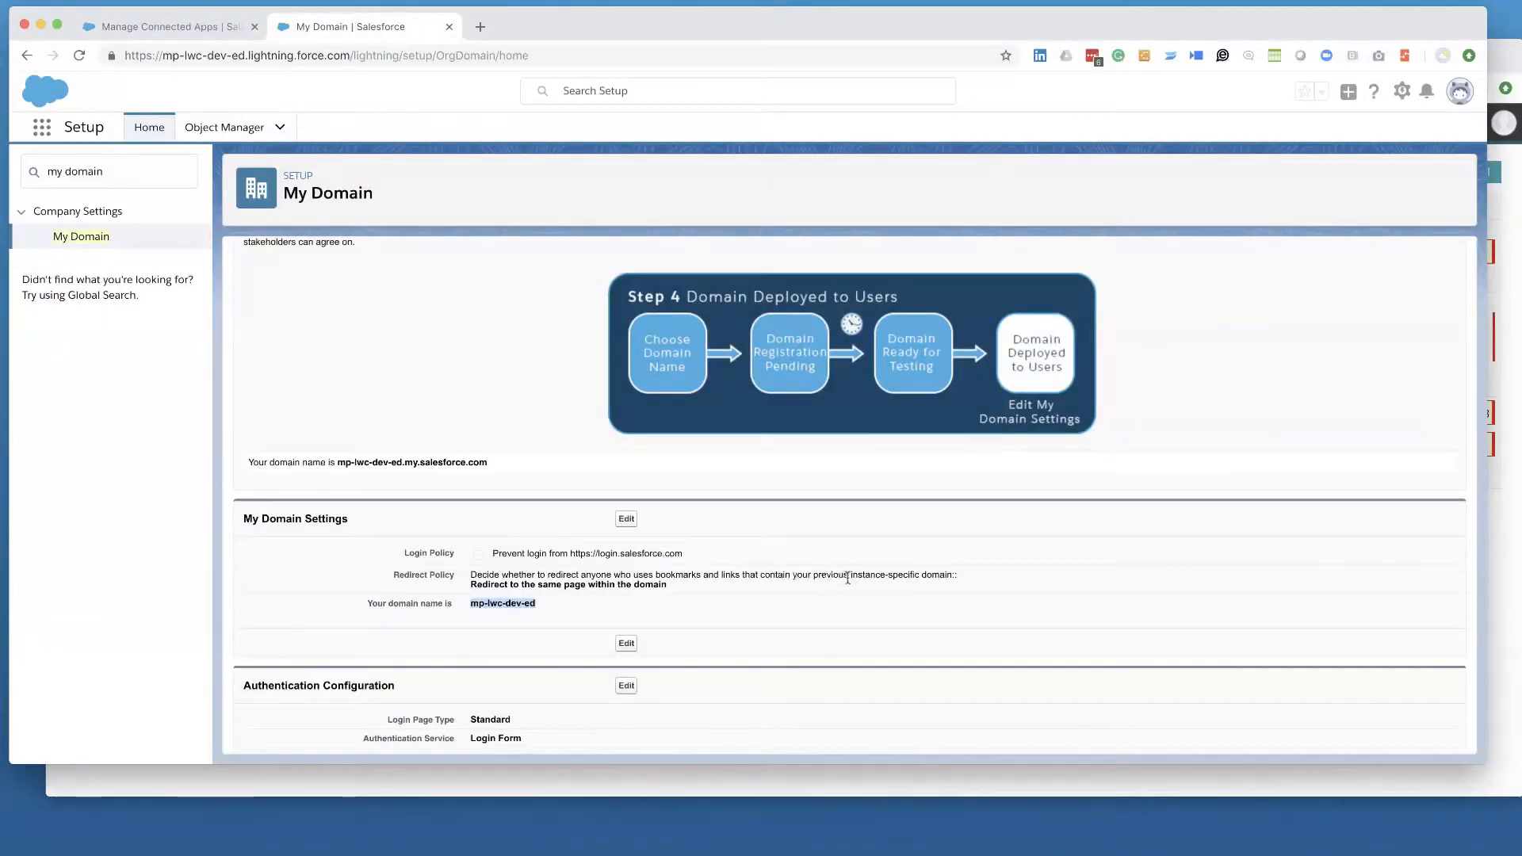
left_click(202, 27)
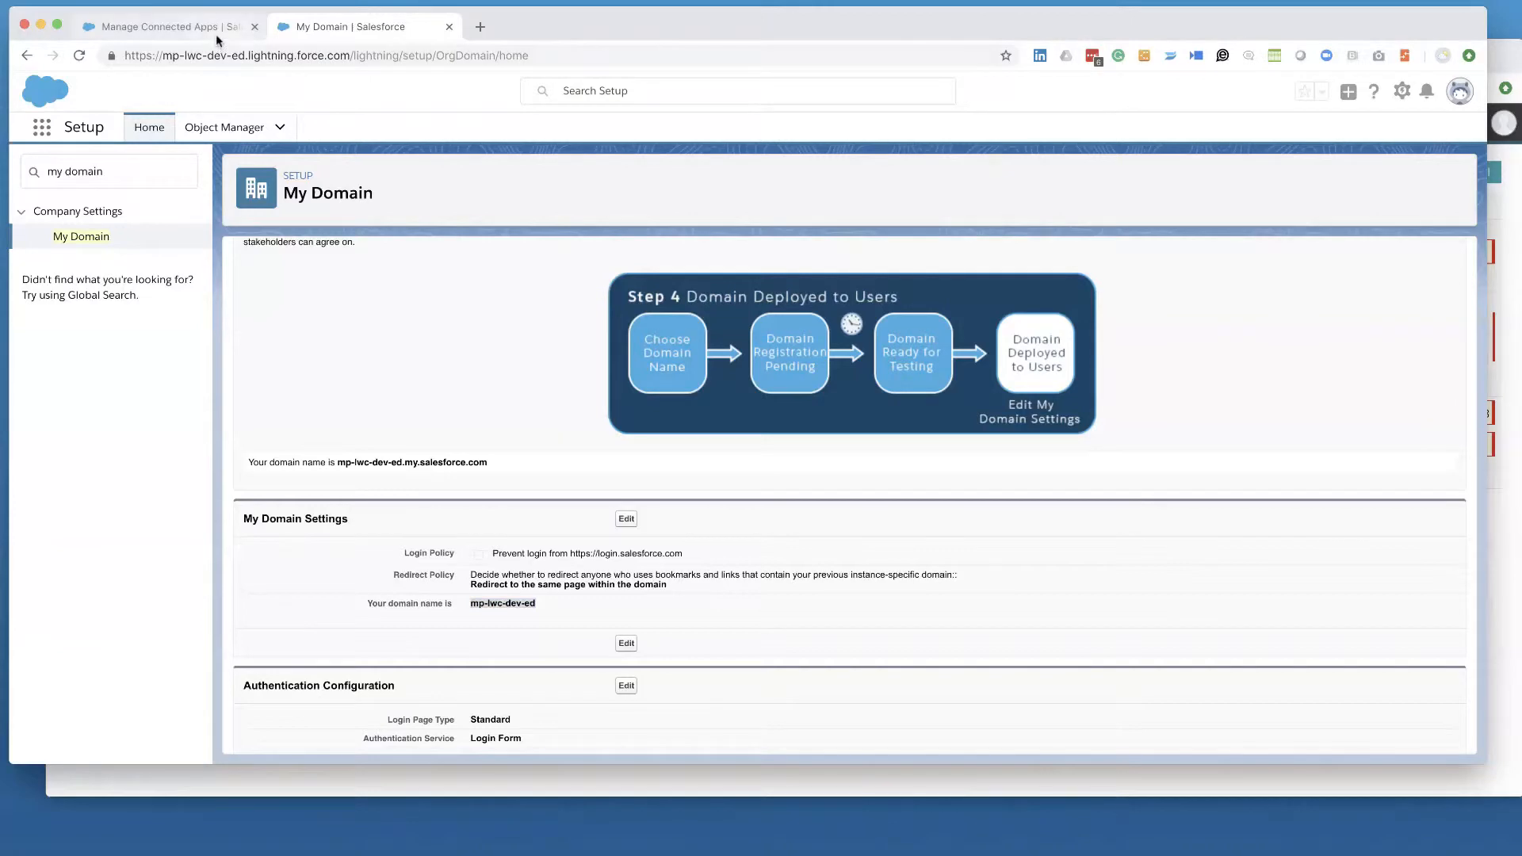
left_click_drag(1084, 537, 1432, 537)
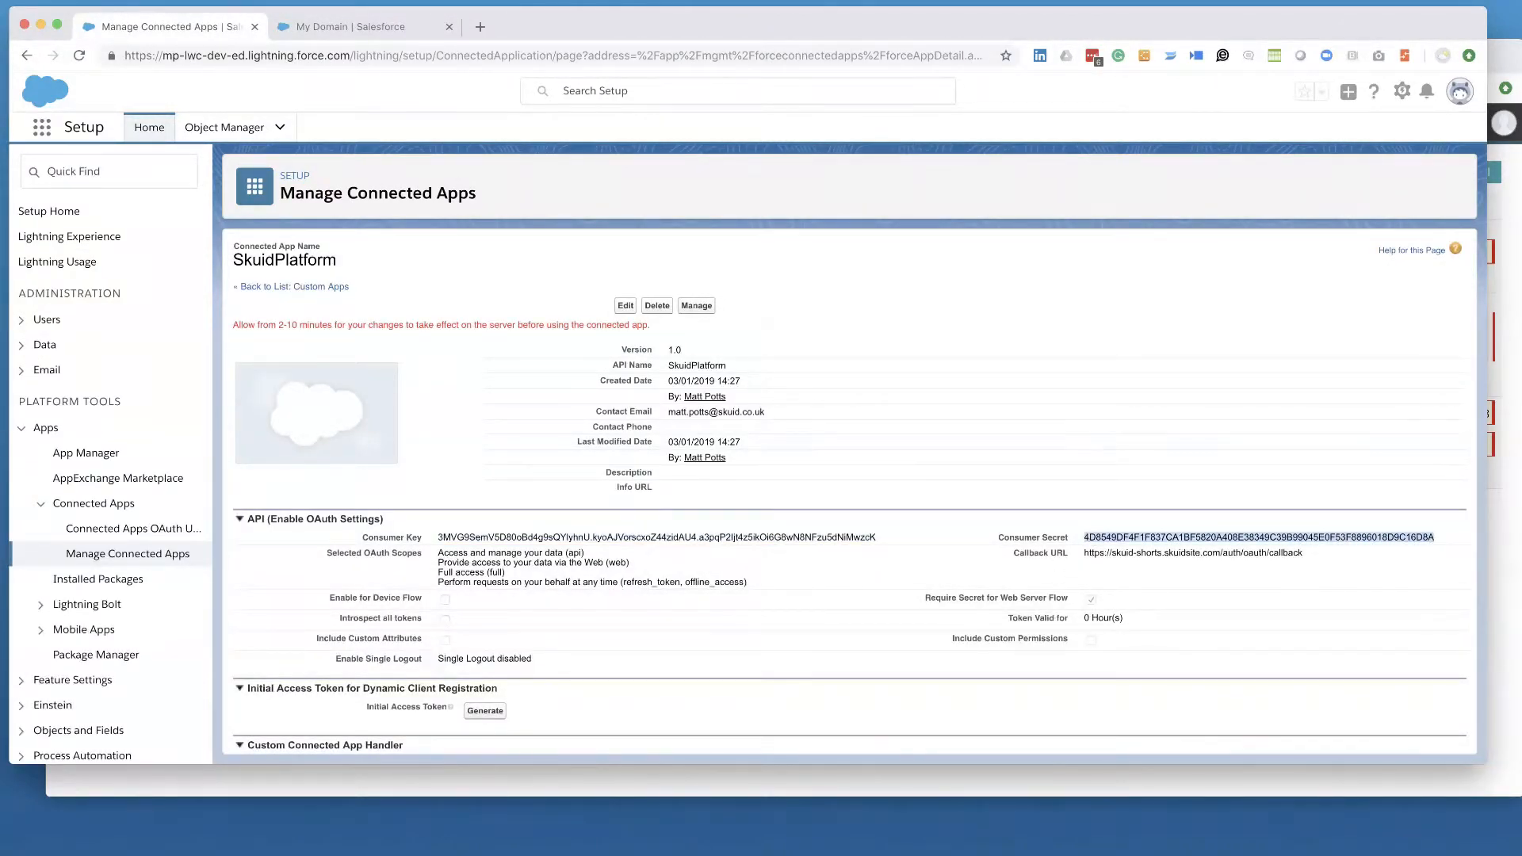
left_click(1500, 547)
left_click(1135, 445)
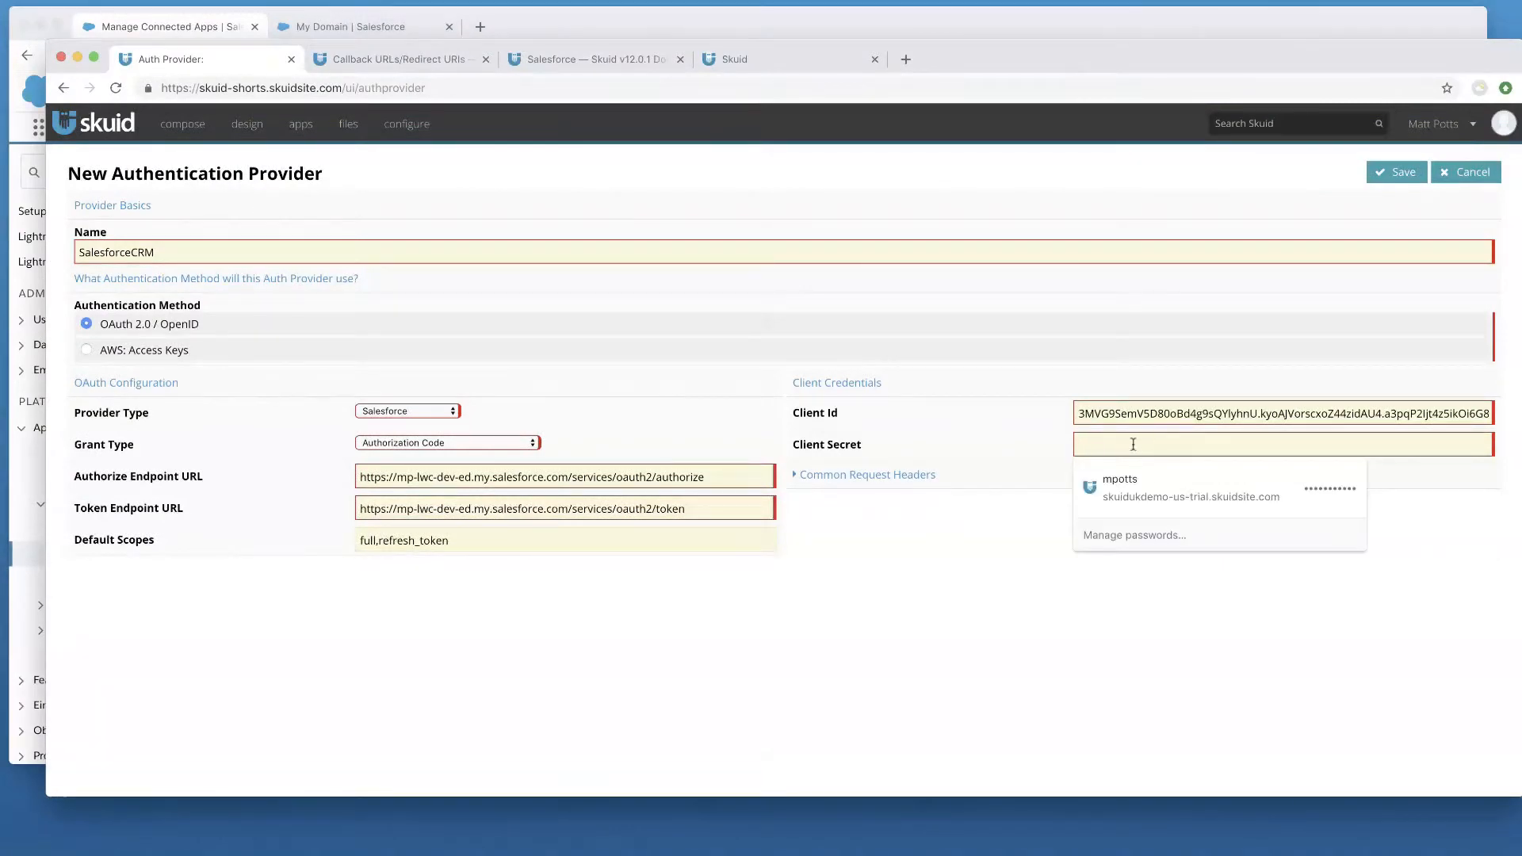
key("super+v")
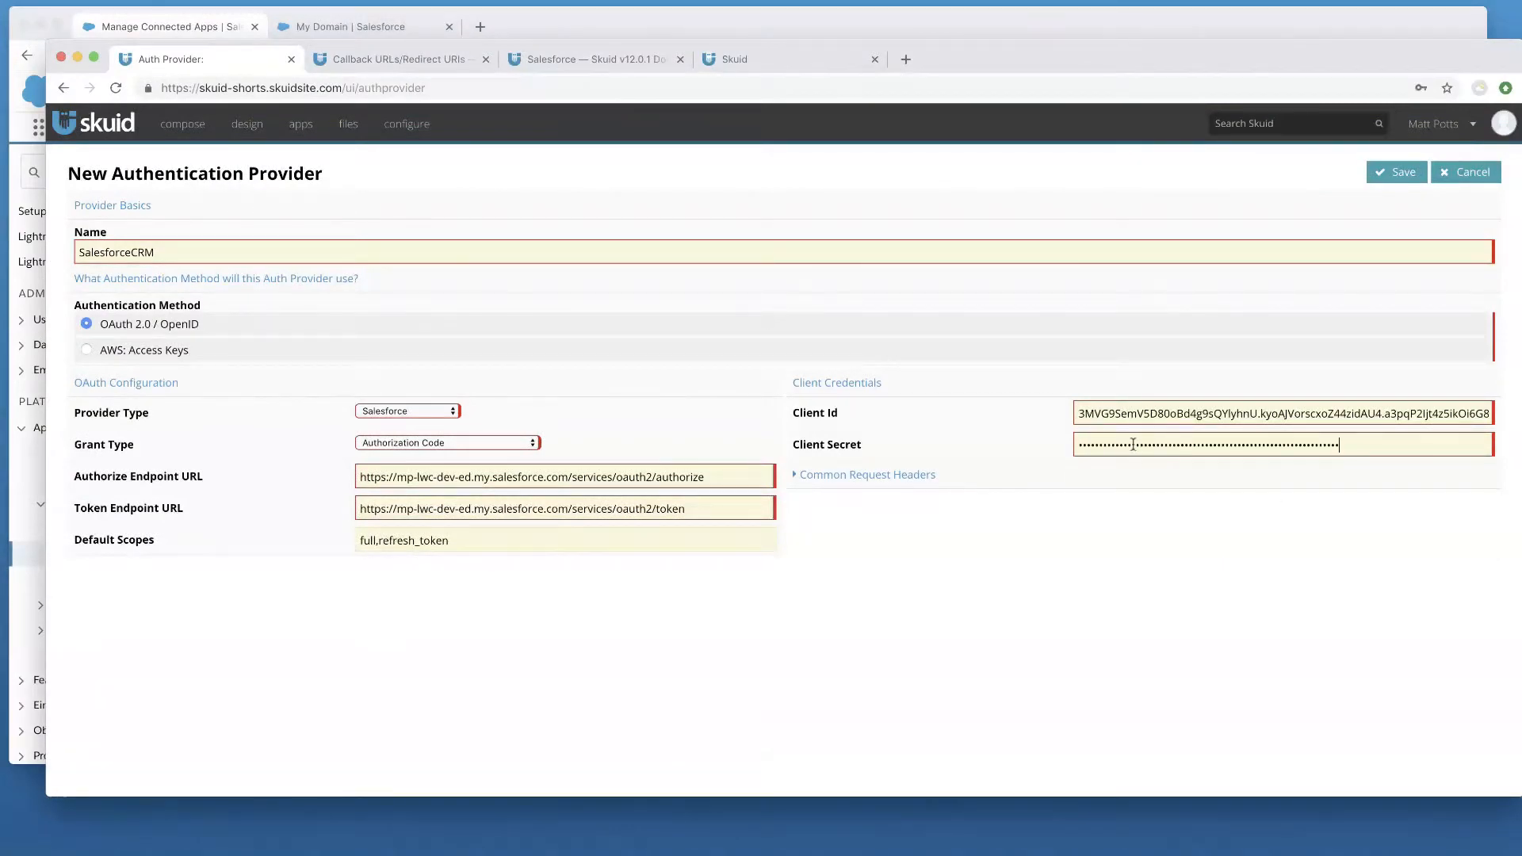
left_click(1401, 181)
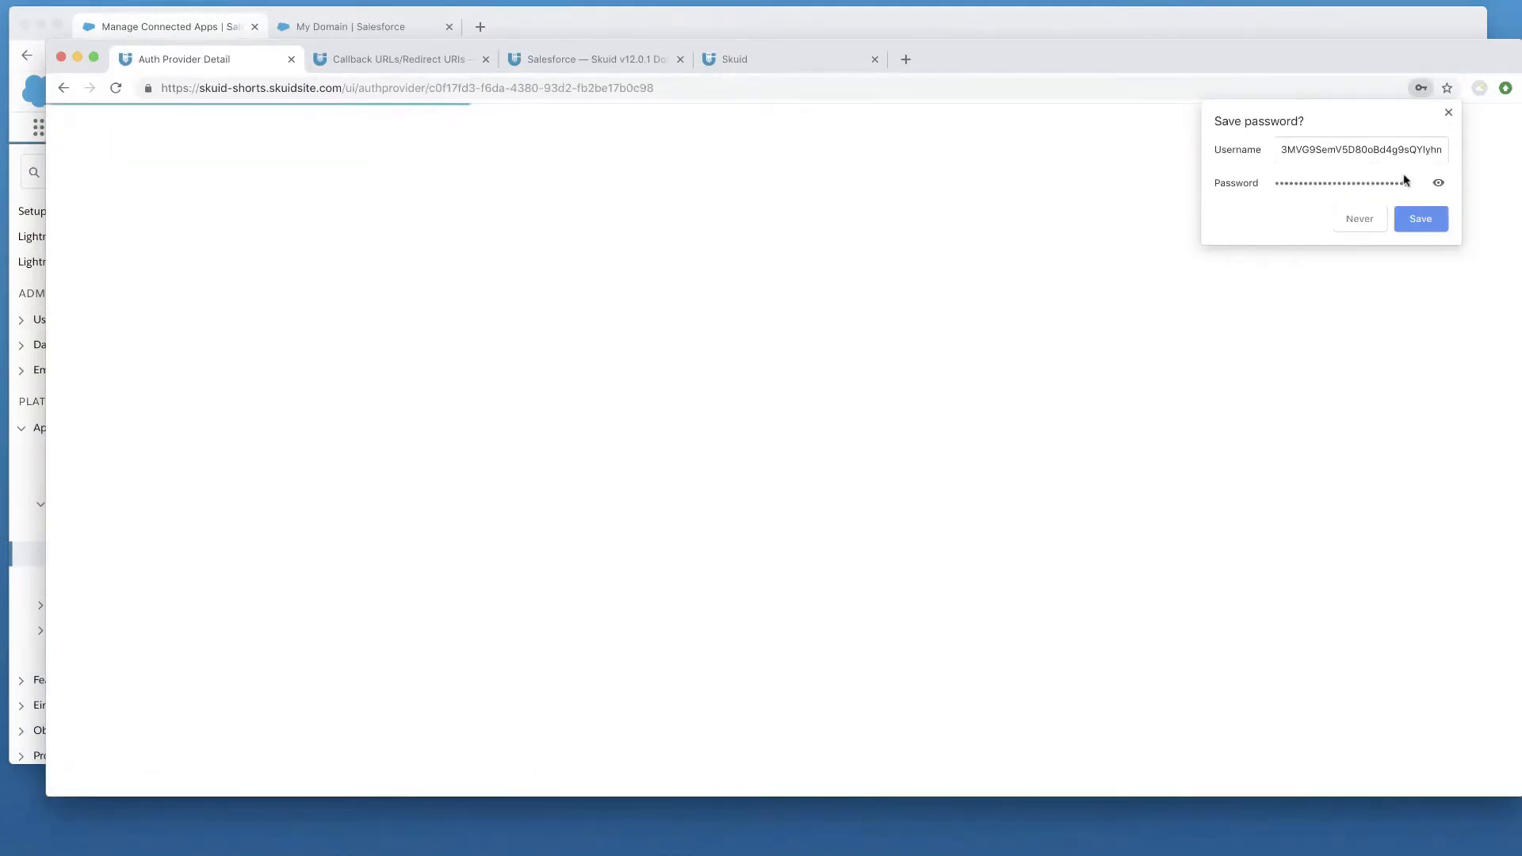
left_click(1448, 113)
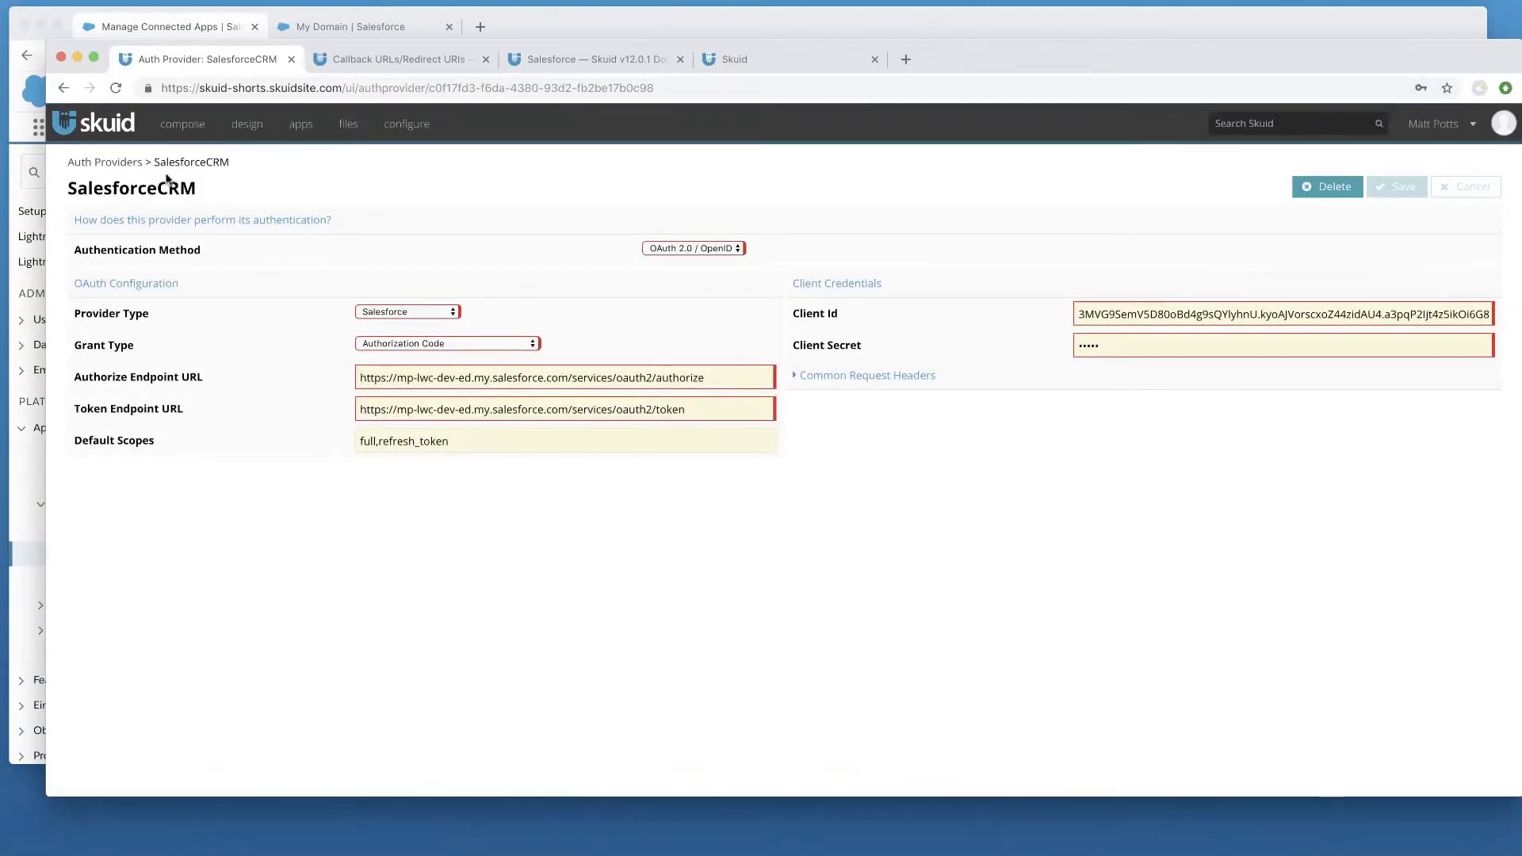
left_click(133, 165)
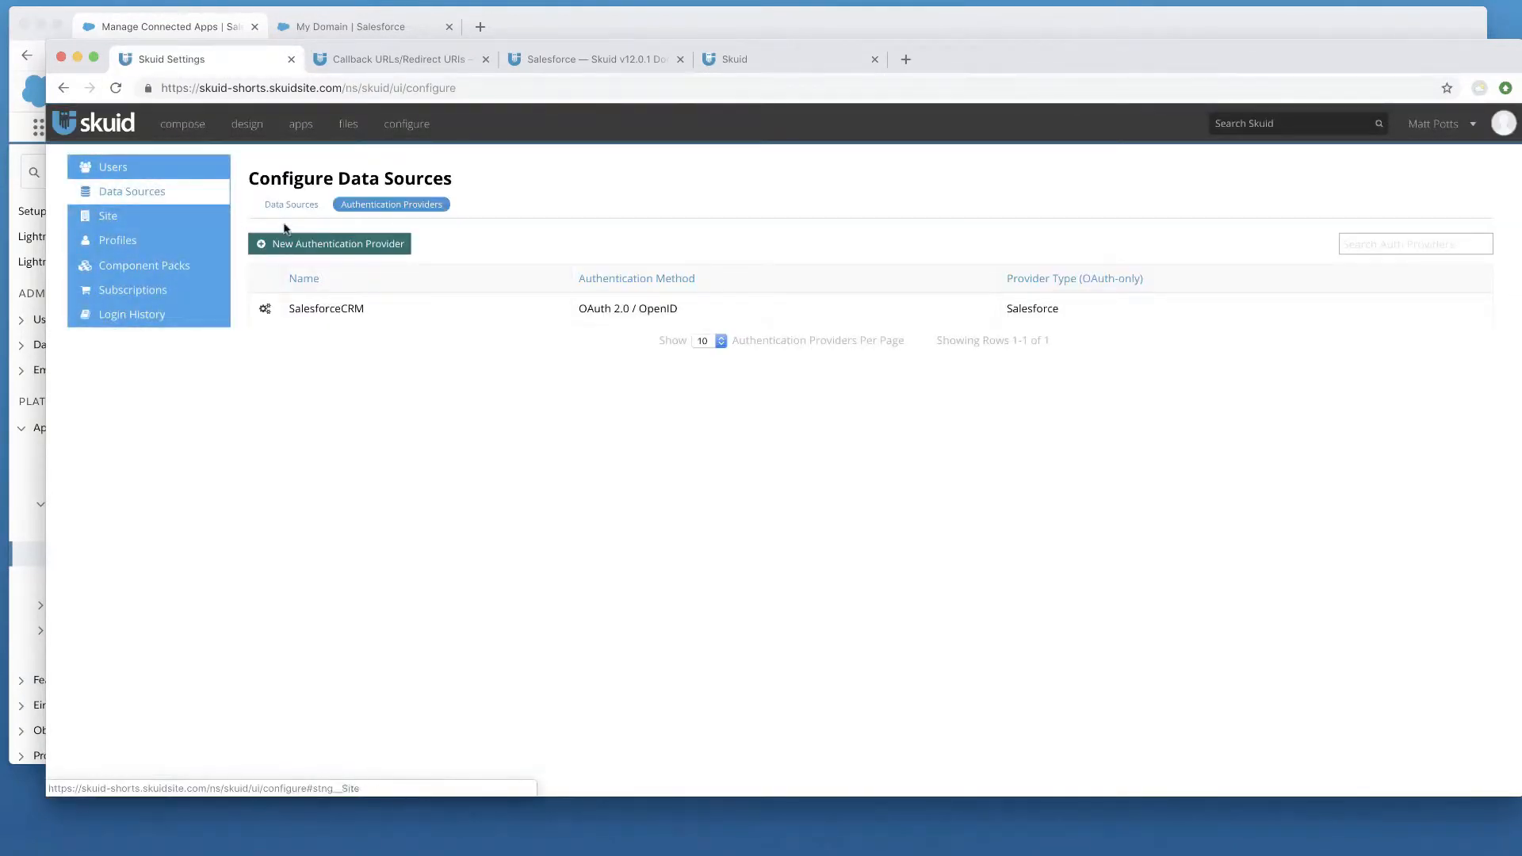
Start a new Salesforce-type data source named SalesforceCRM.
left_click(291, 206)
left_click(295, 242)
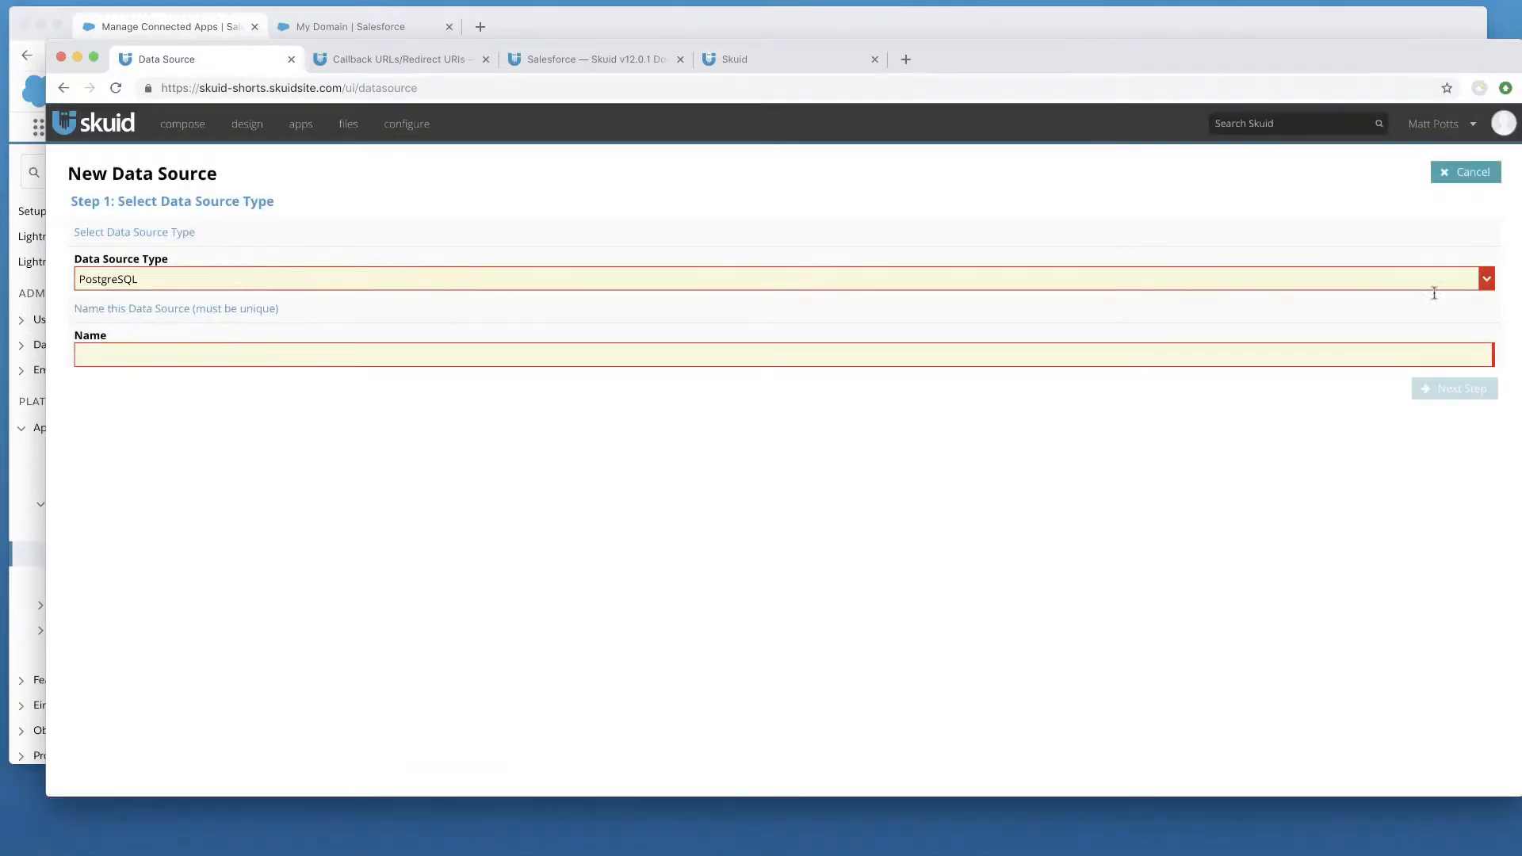
left_click(1486, 278)
scroll(117, 471, "down", 5)
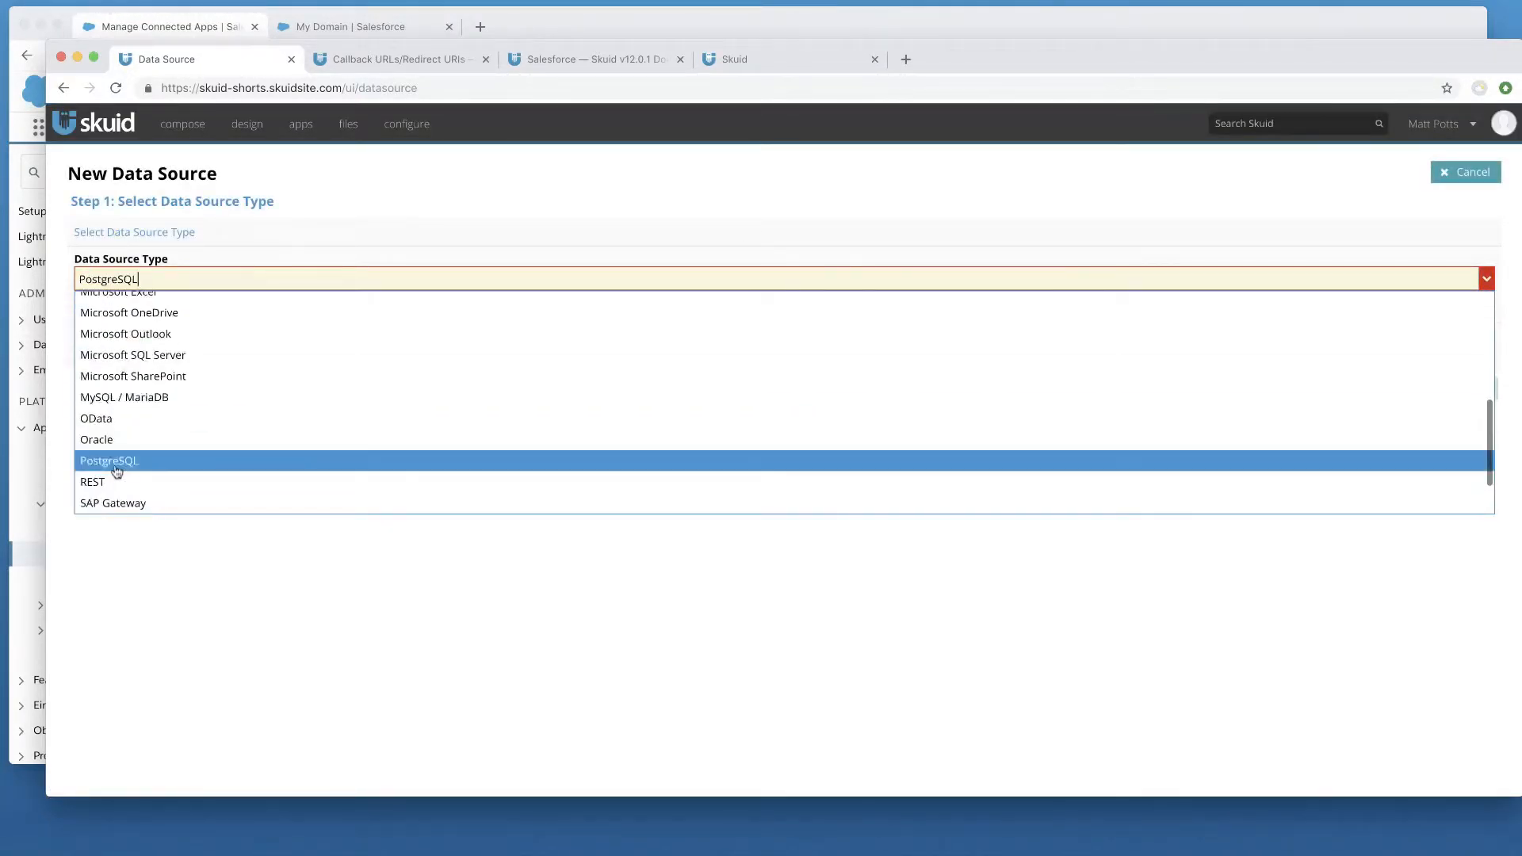
scroll(117, 471, "down", 2)
left_click(115, 470)
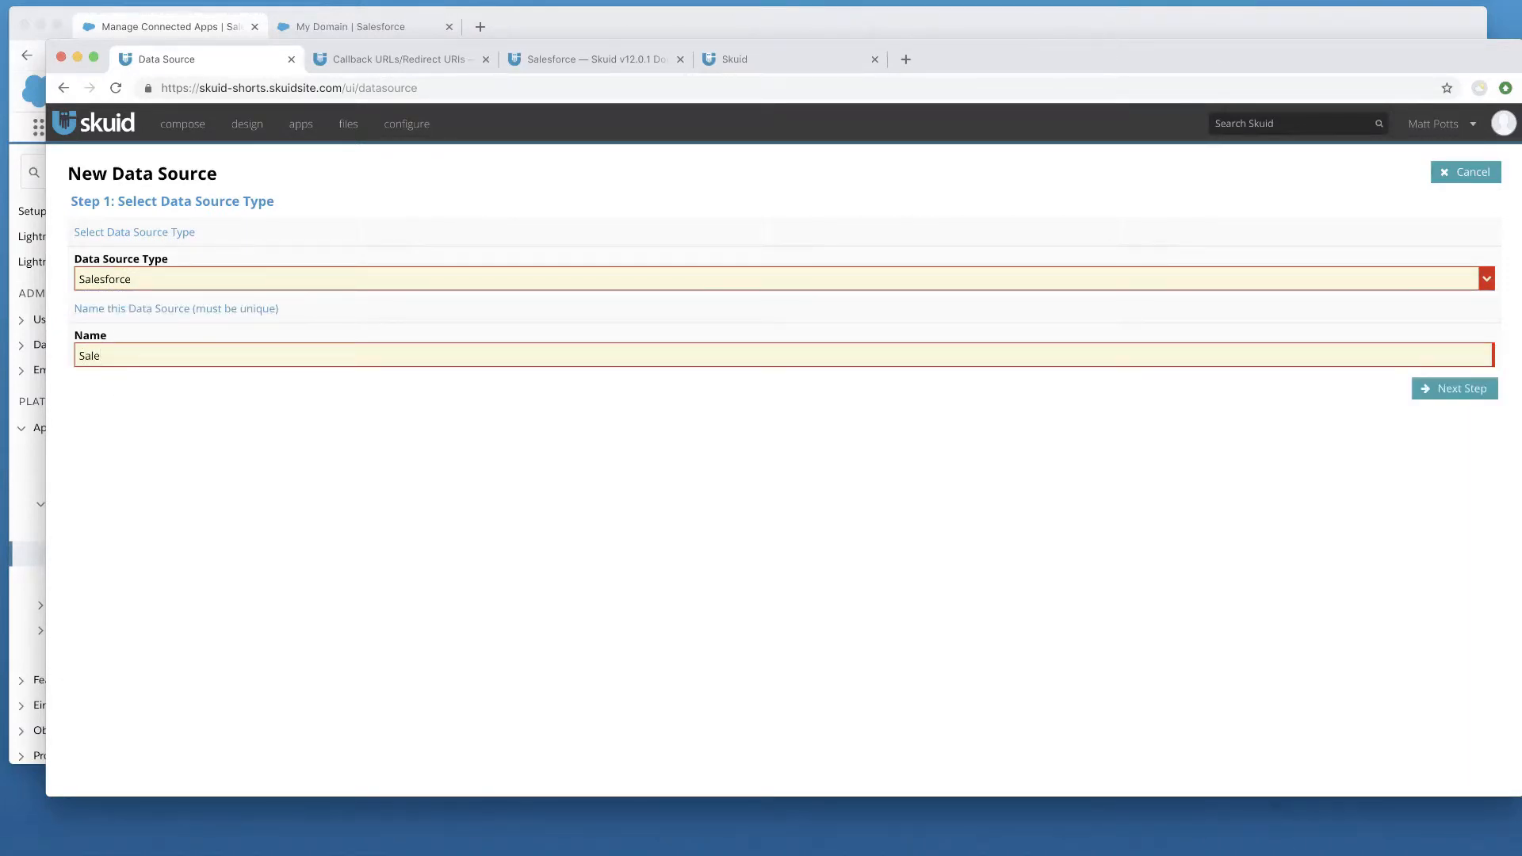
type("orceCRM")
left_click(1420, 393)
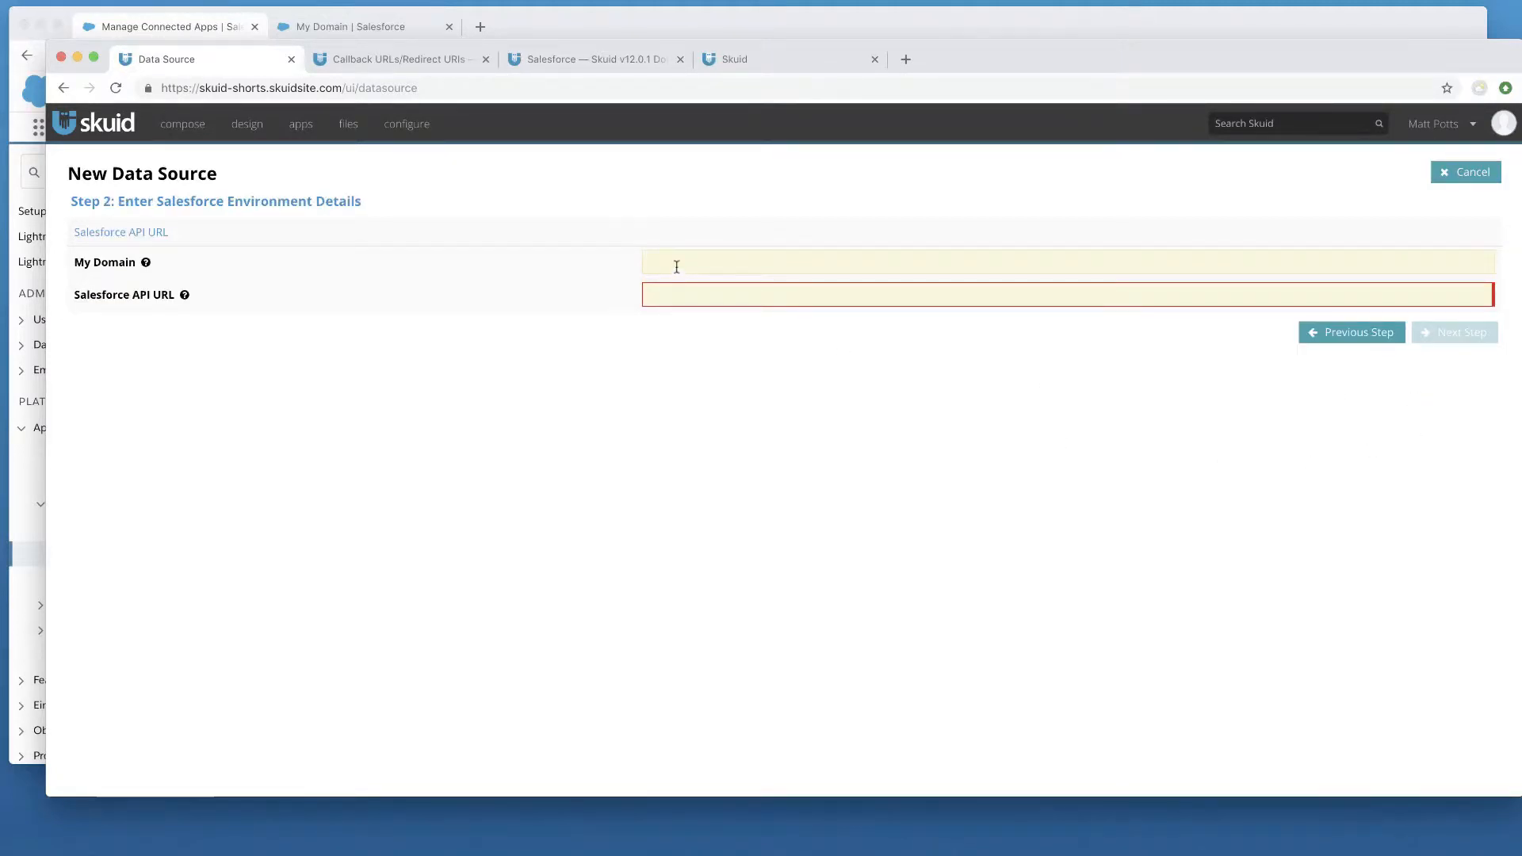
Set My Domain to mp-lwc-dev-ed, choose the SalesforceCRM authentication provider and save the data source.
left_click(22, 252)
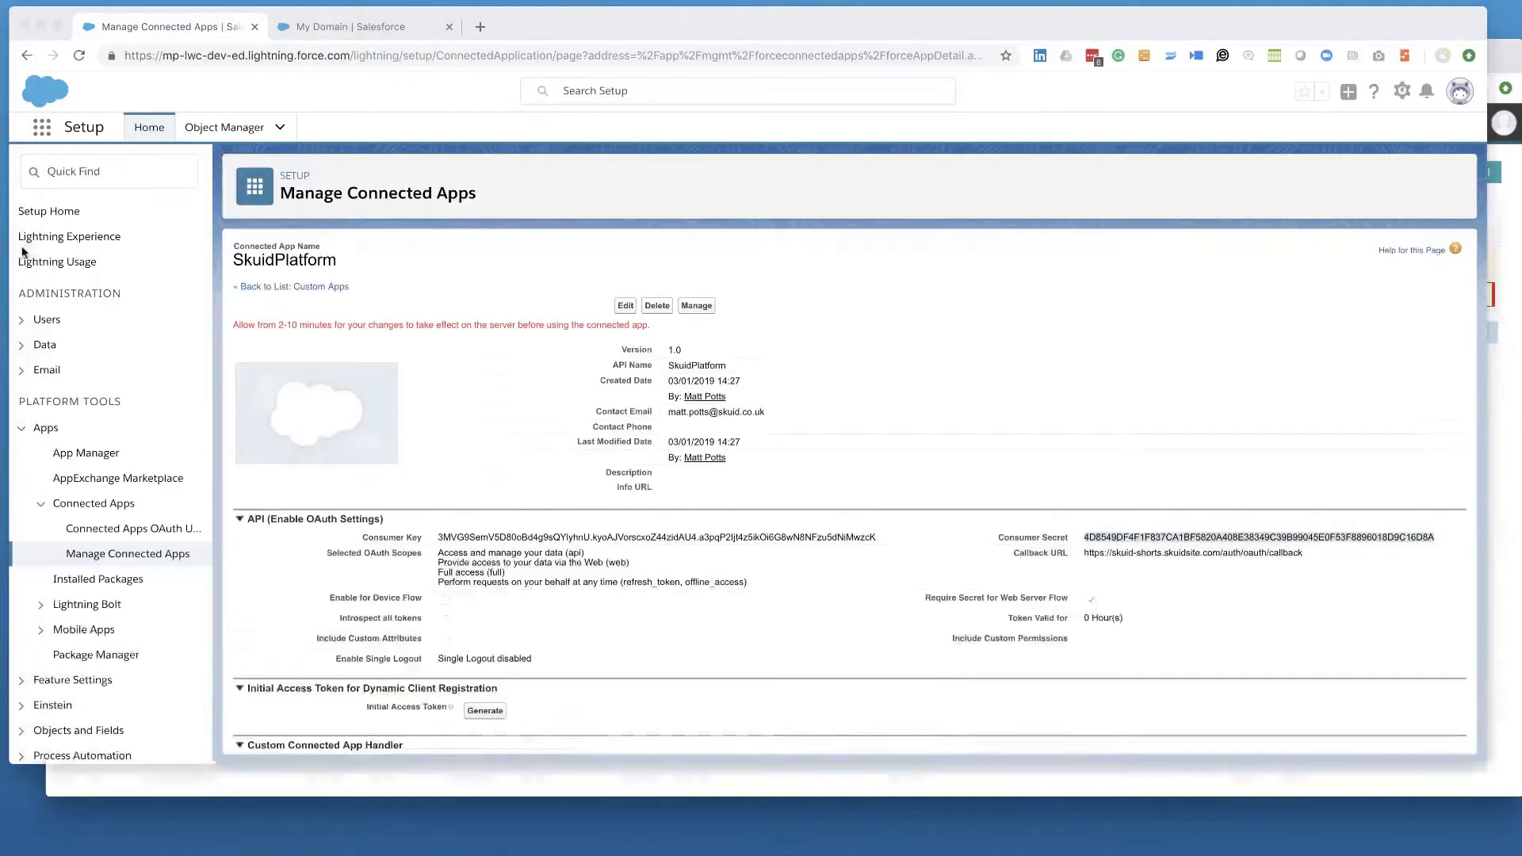
left_click(315, 30)
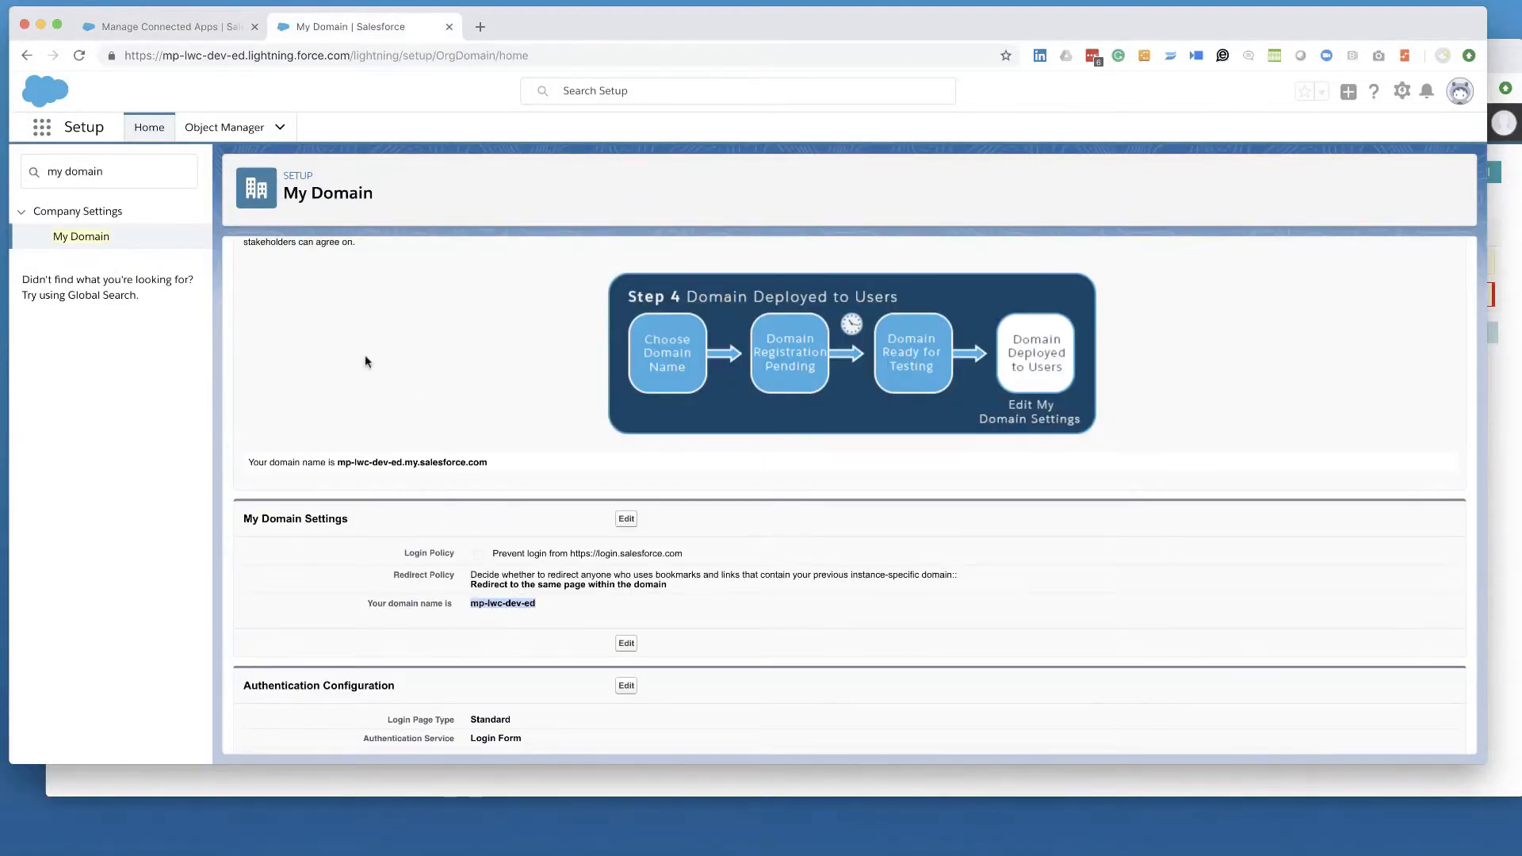
left_click(1501, 451)
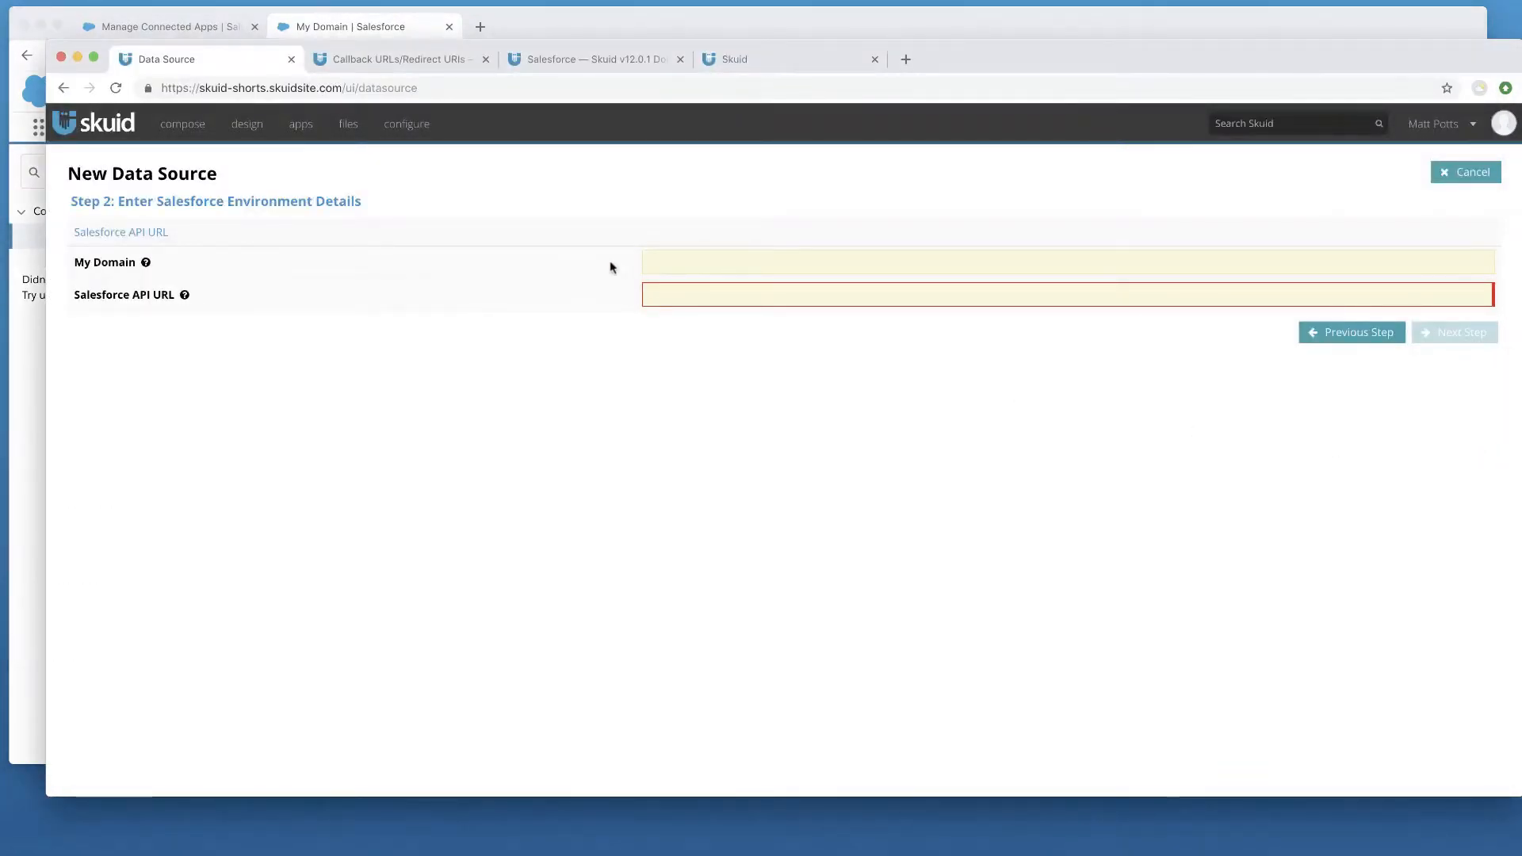
left_click(652, 262)
type("mp-lwc-dev-ed")
left_click(822, 322)
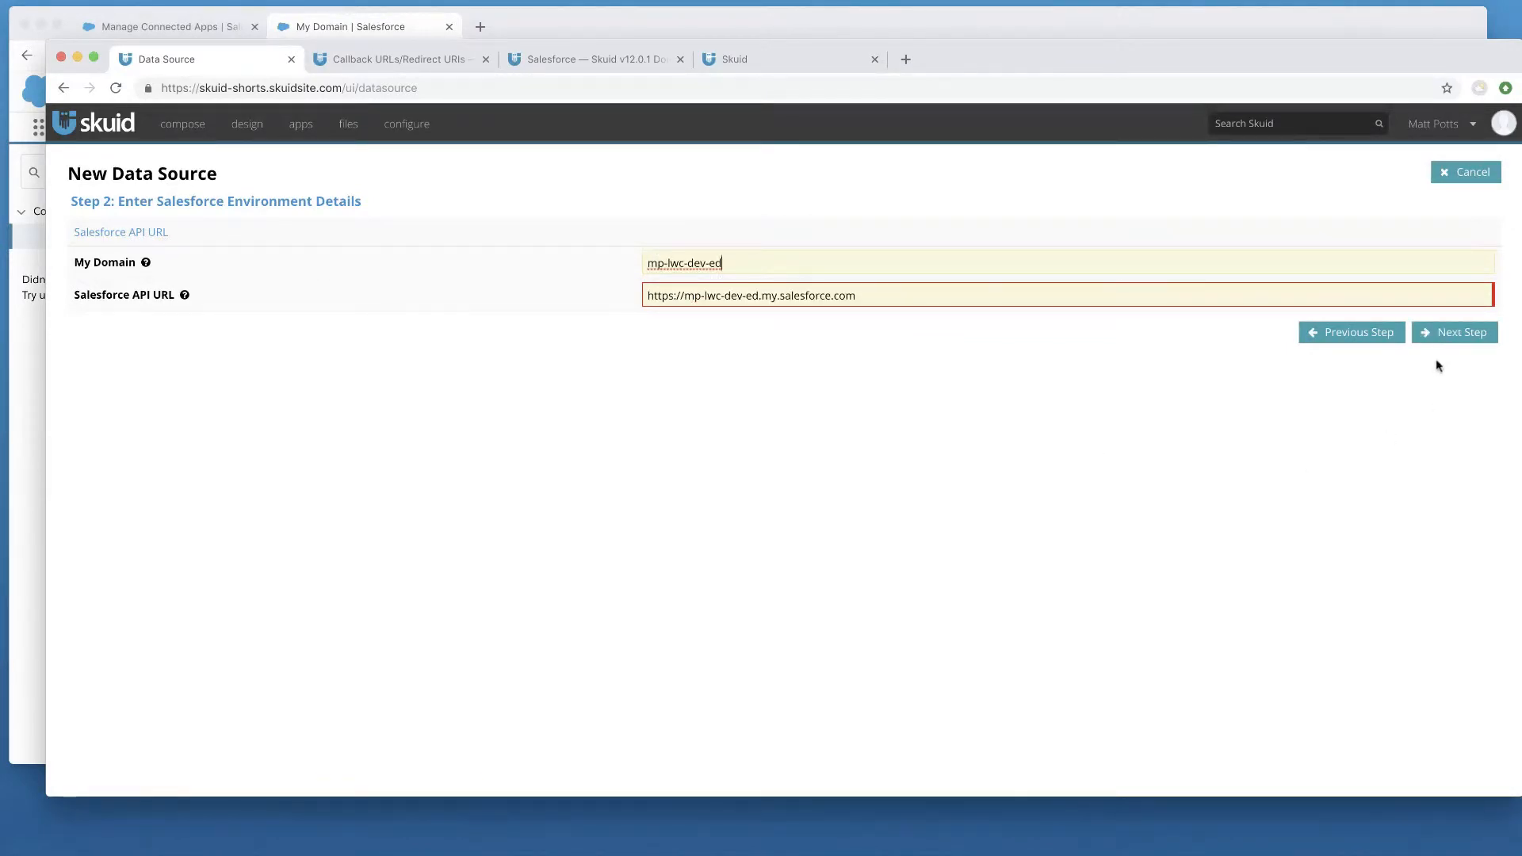
left_click(1441, 336)
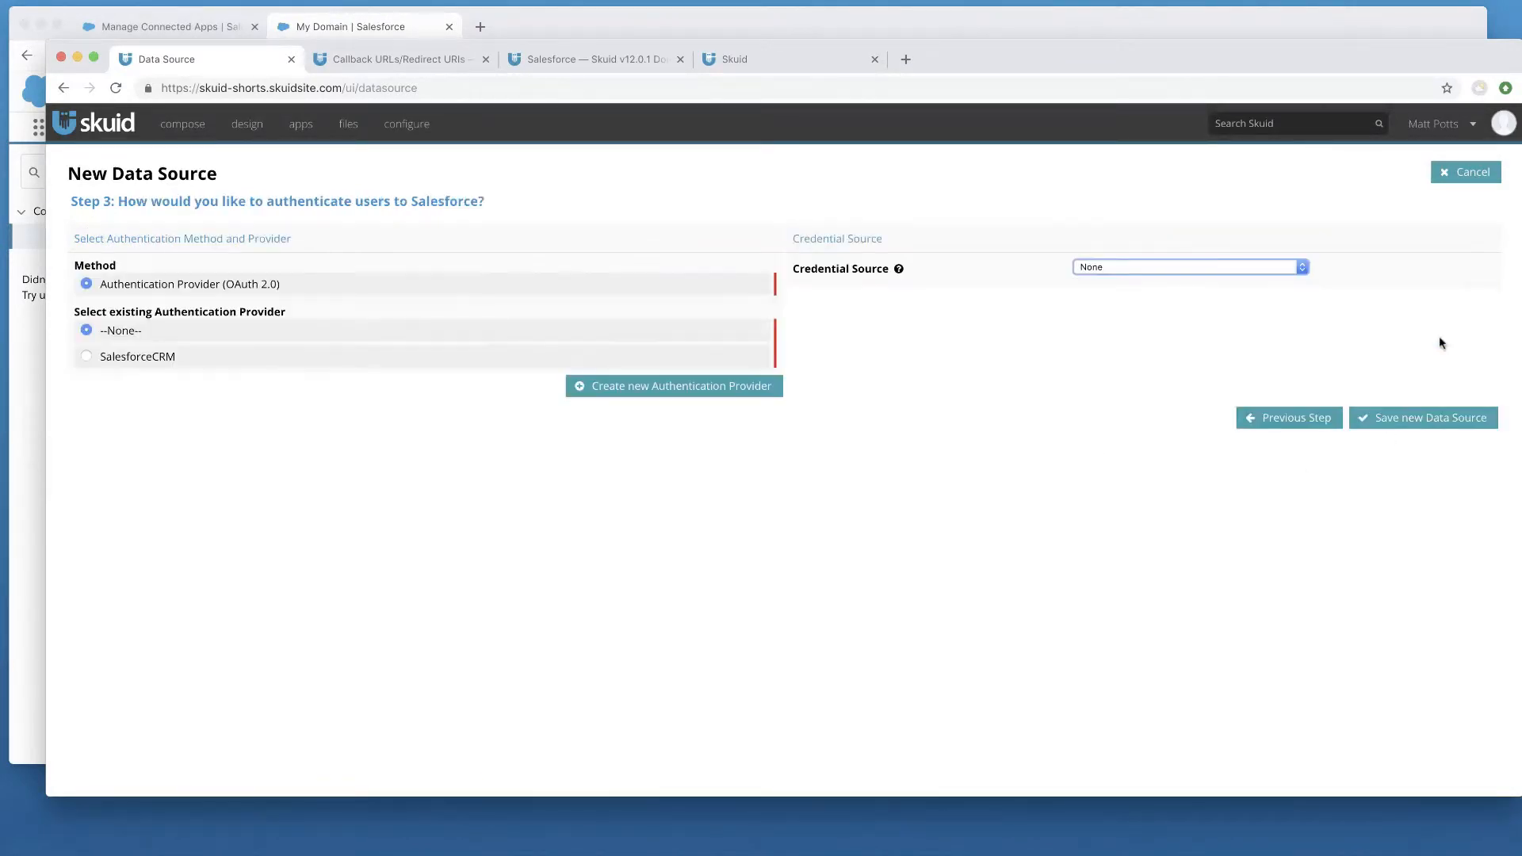
left_click(85, 356)
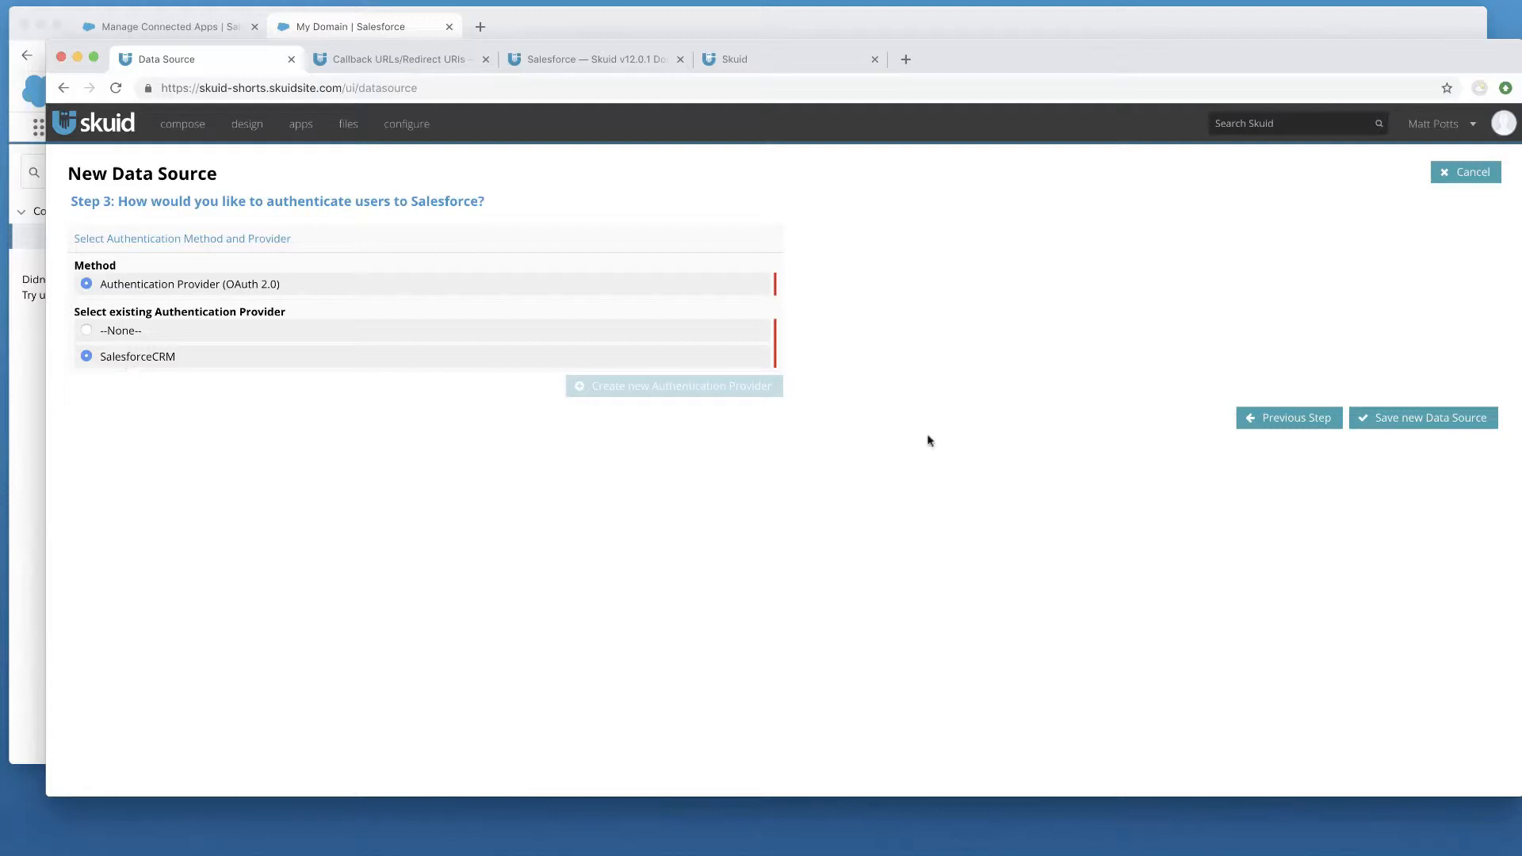
left_click(1453, 430)
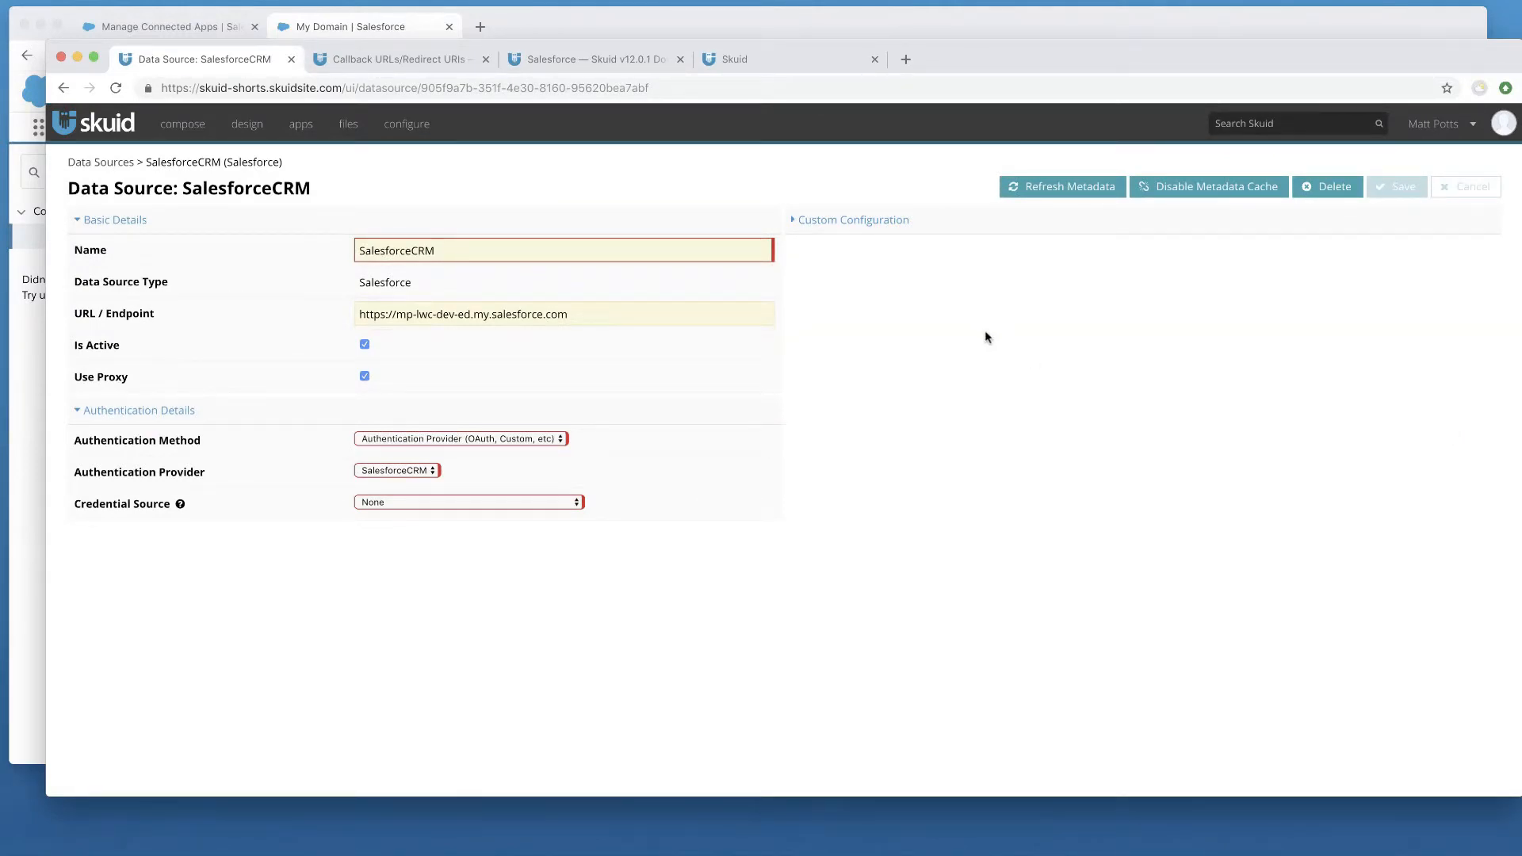
Create a blank page named testSalesforcePage using Skuid API version v2.
mouse_move(184, 126)
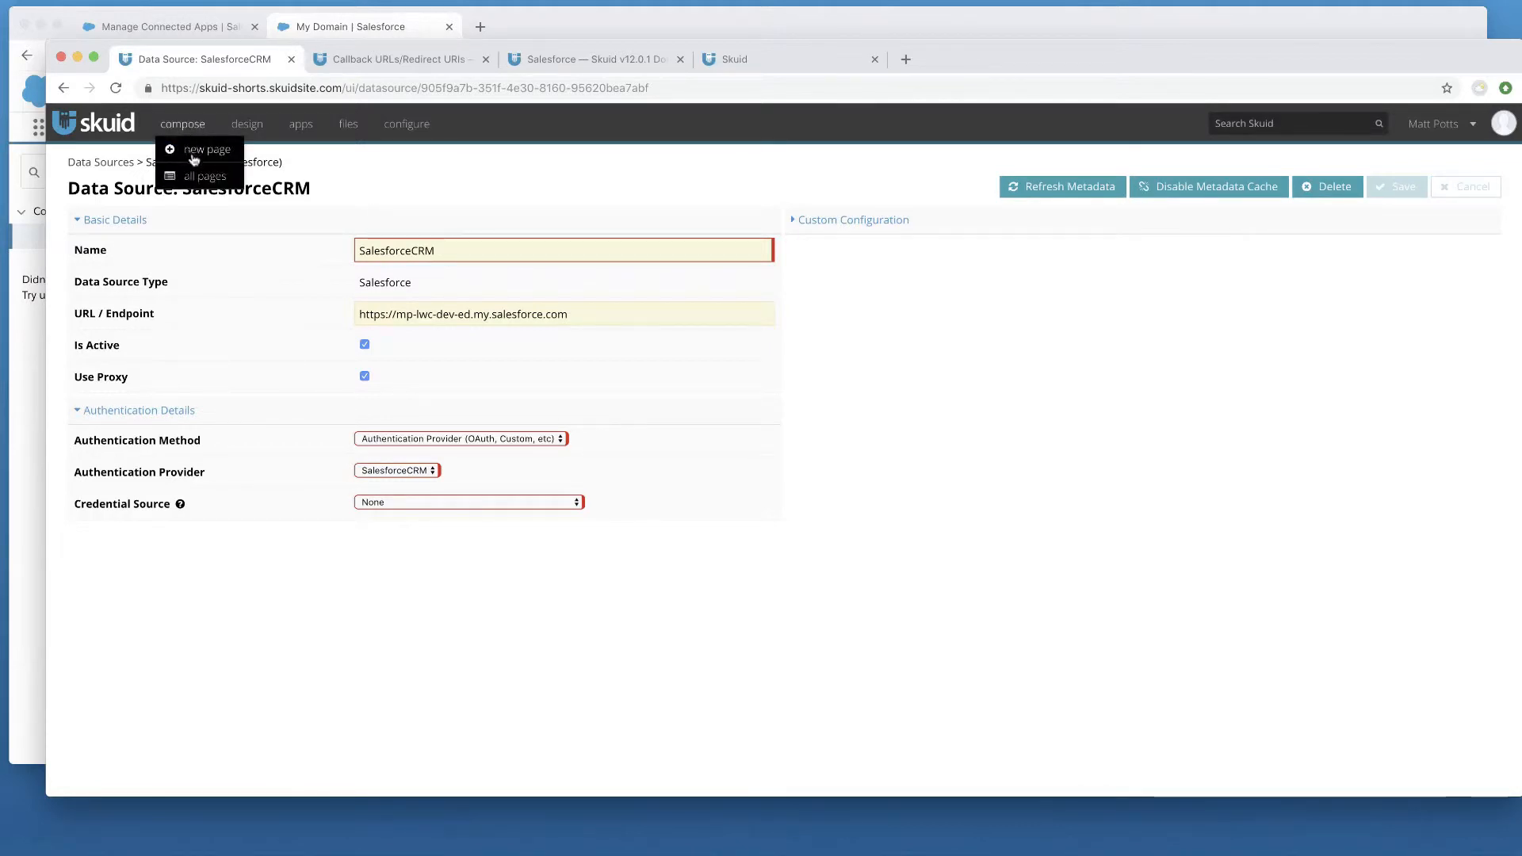
left_click(208, 151)
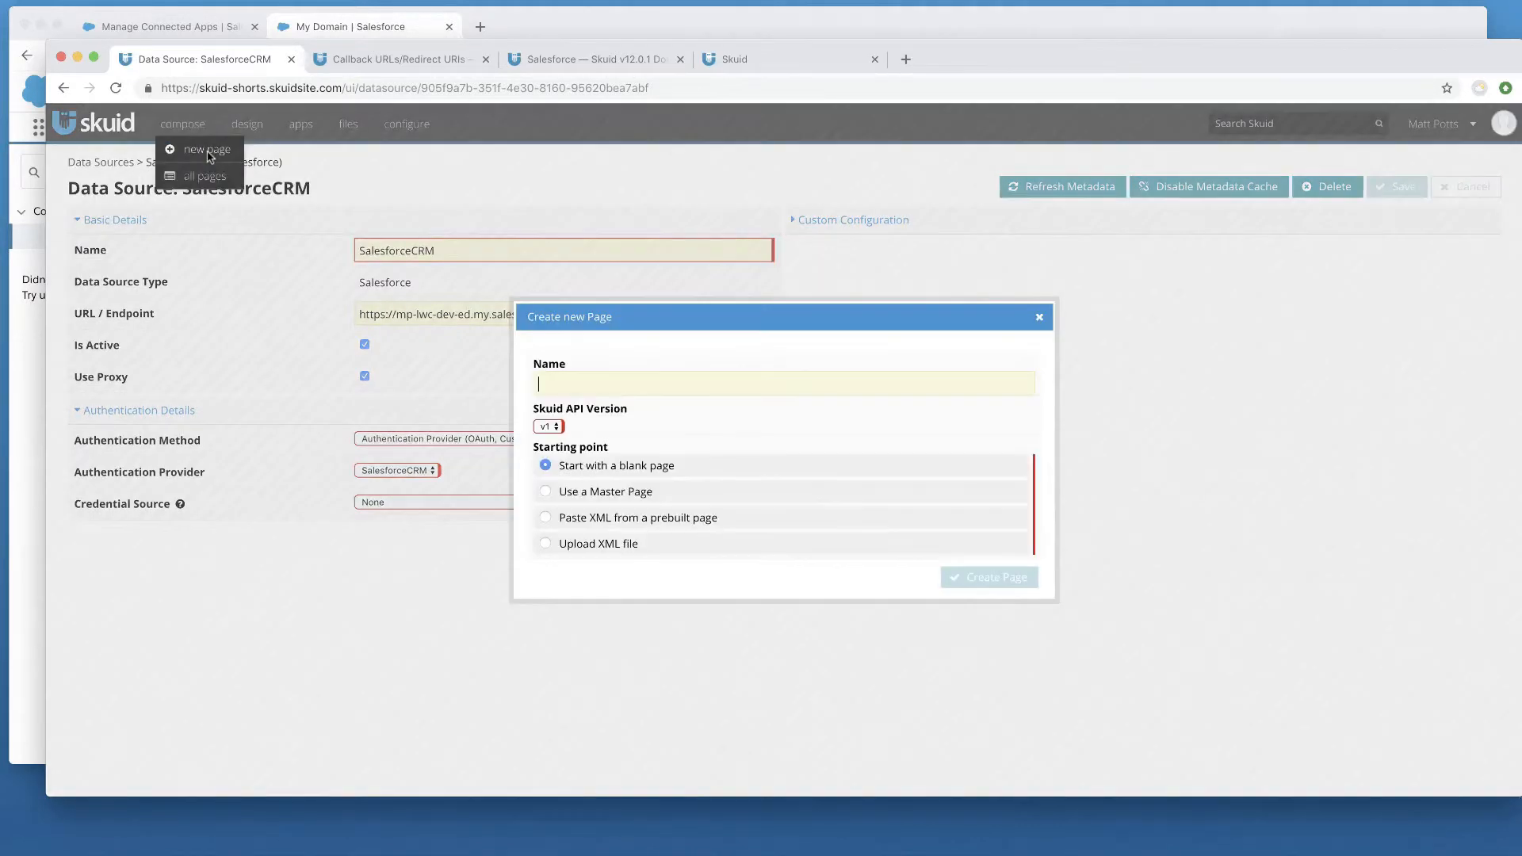
left_click(550, 426)
left_click(554, 441)
left_click(553, 386)
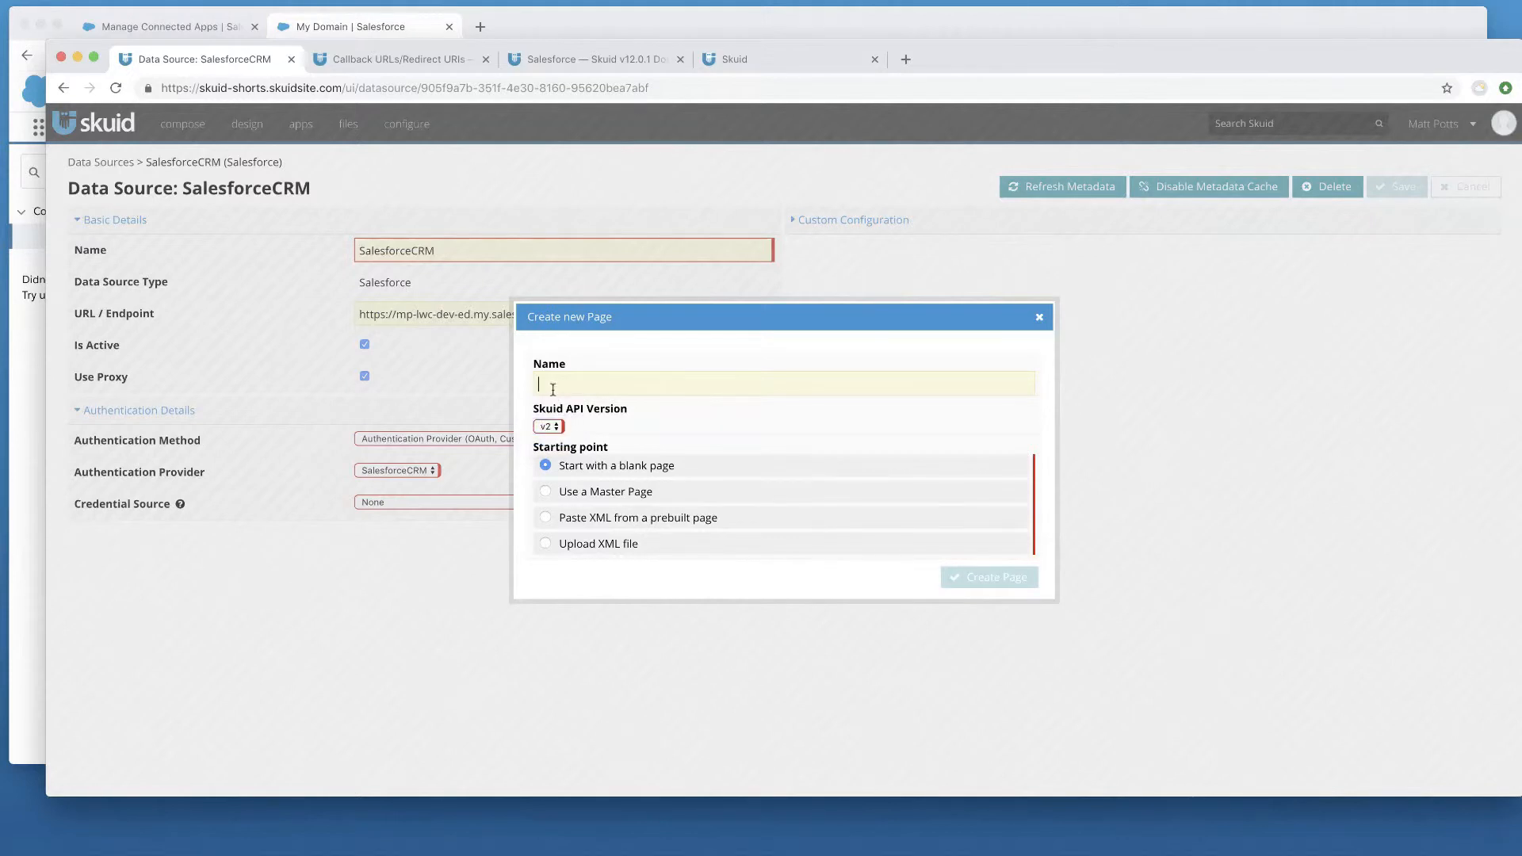
type("testSales")
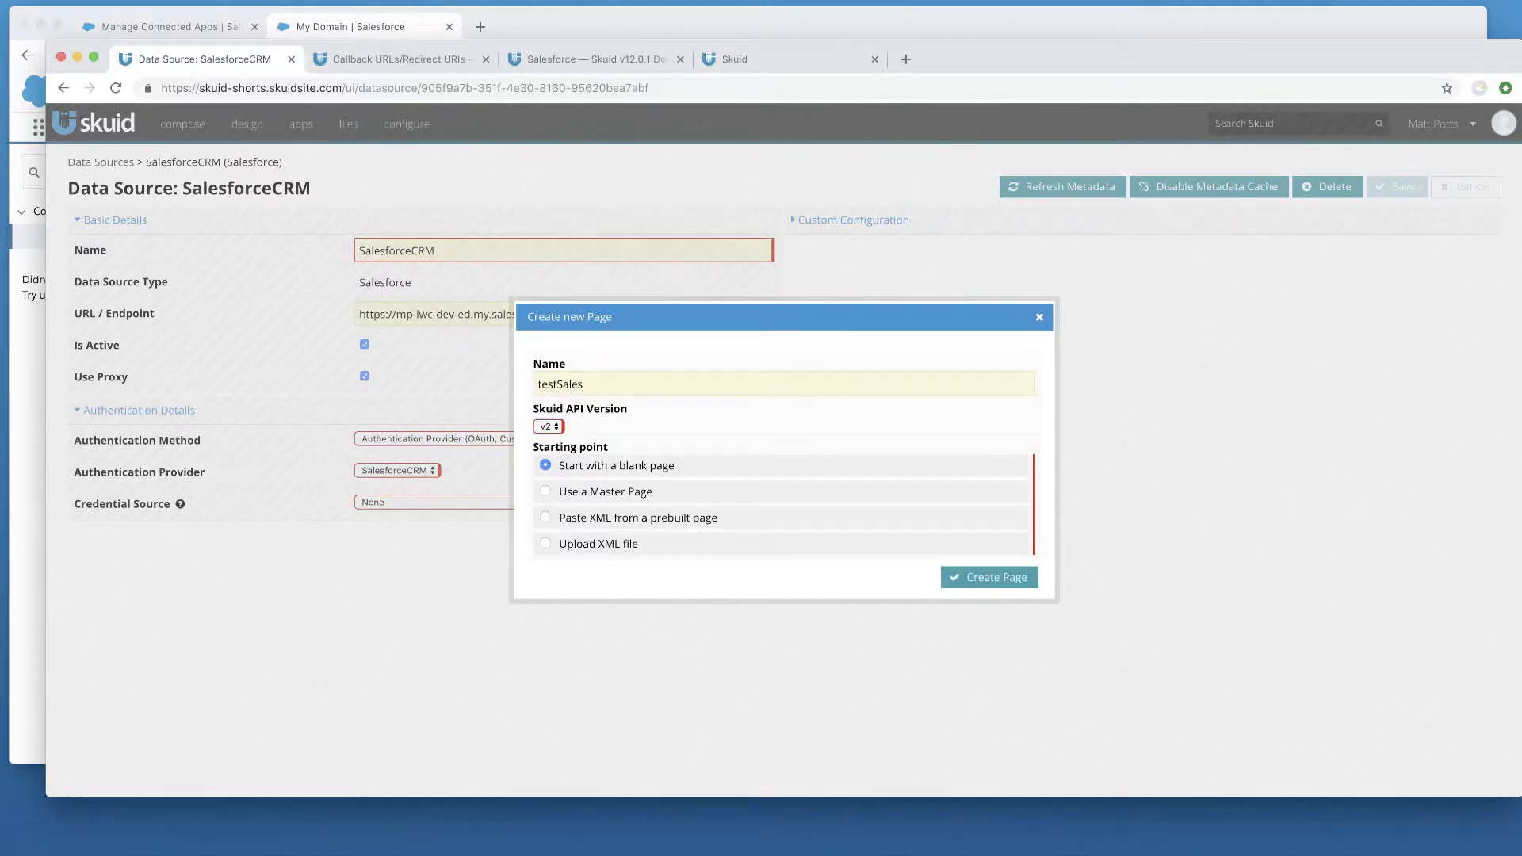
type("forcePage")
left_click(989, 577)
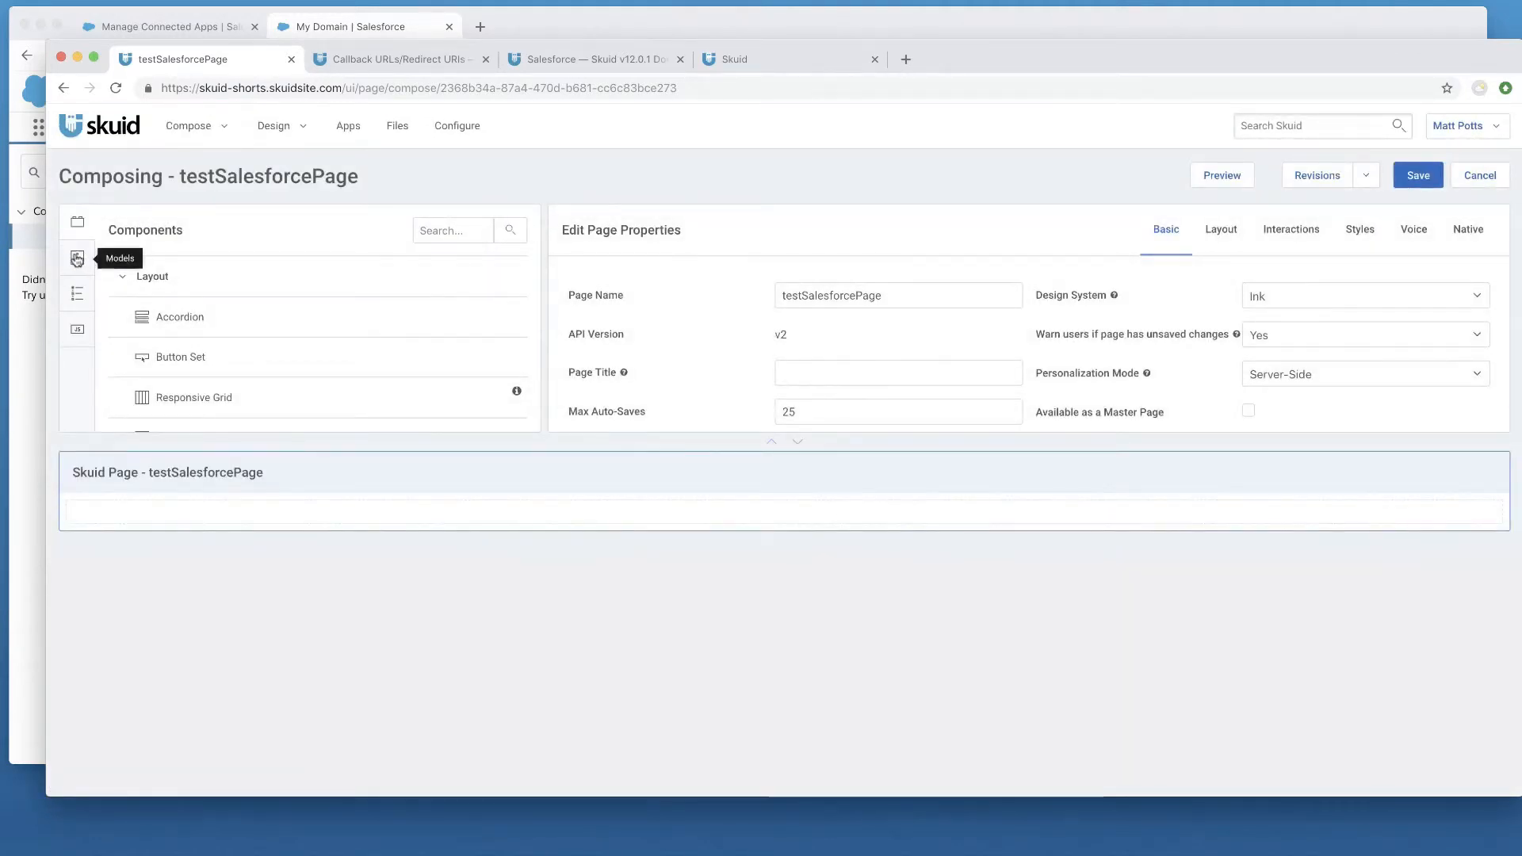
Add a new model to the page and rename it Accounts.
left_click(77, 258)
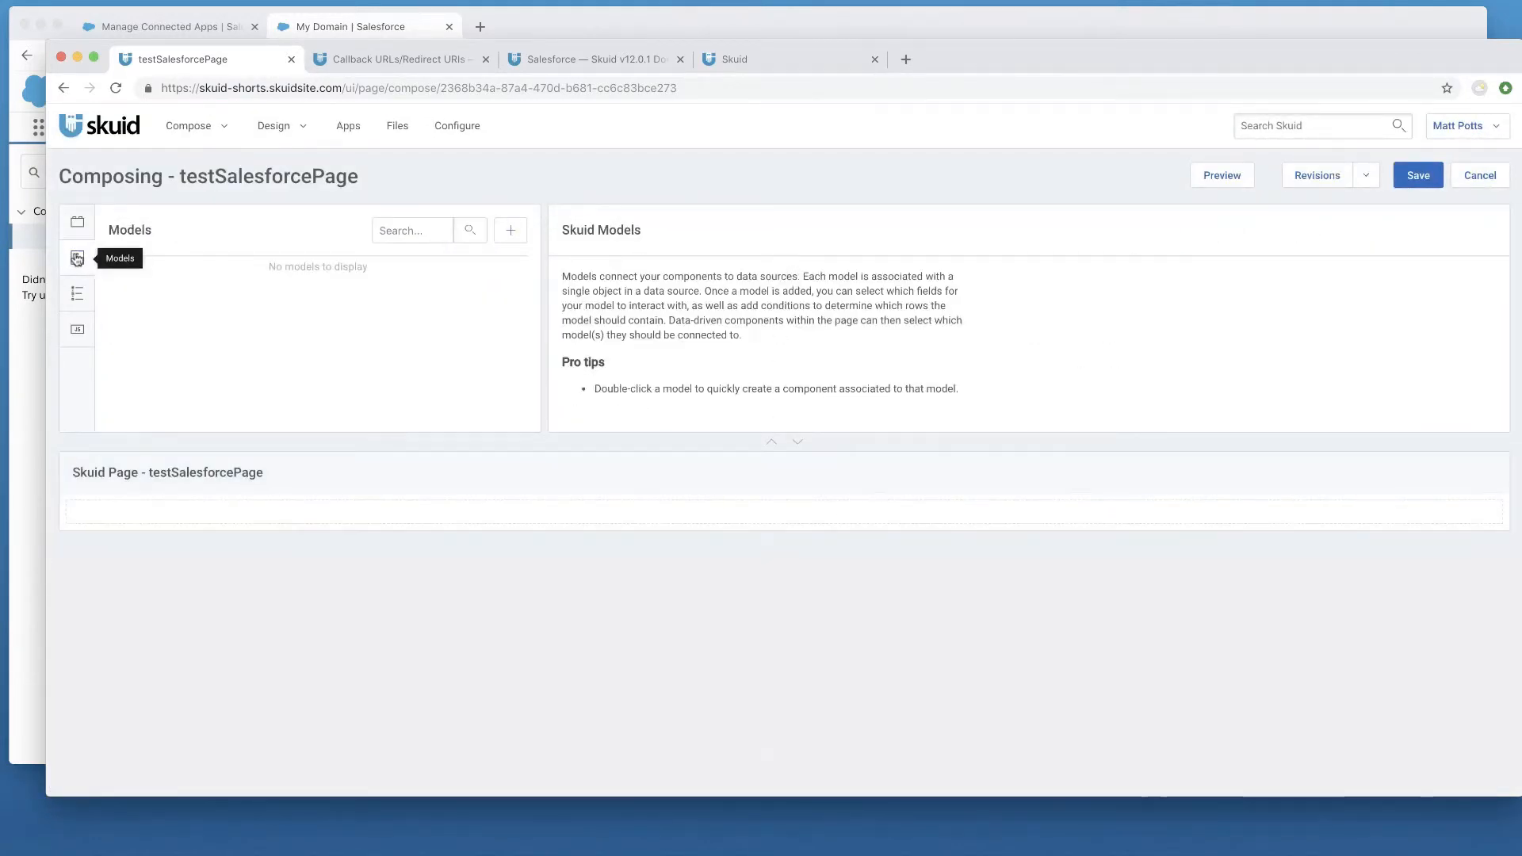
left_click(510, 230)
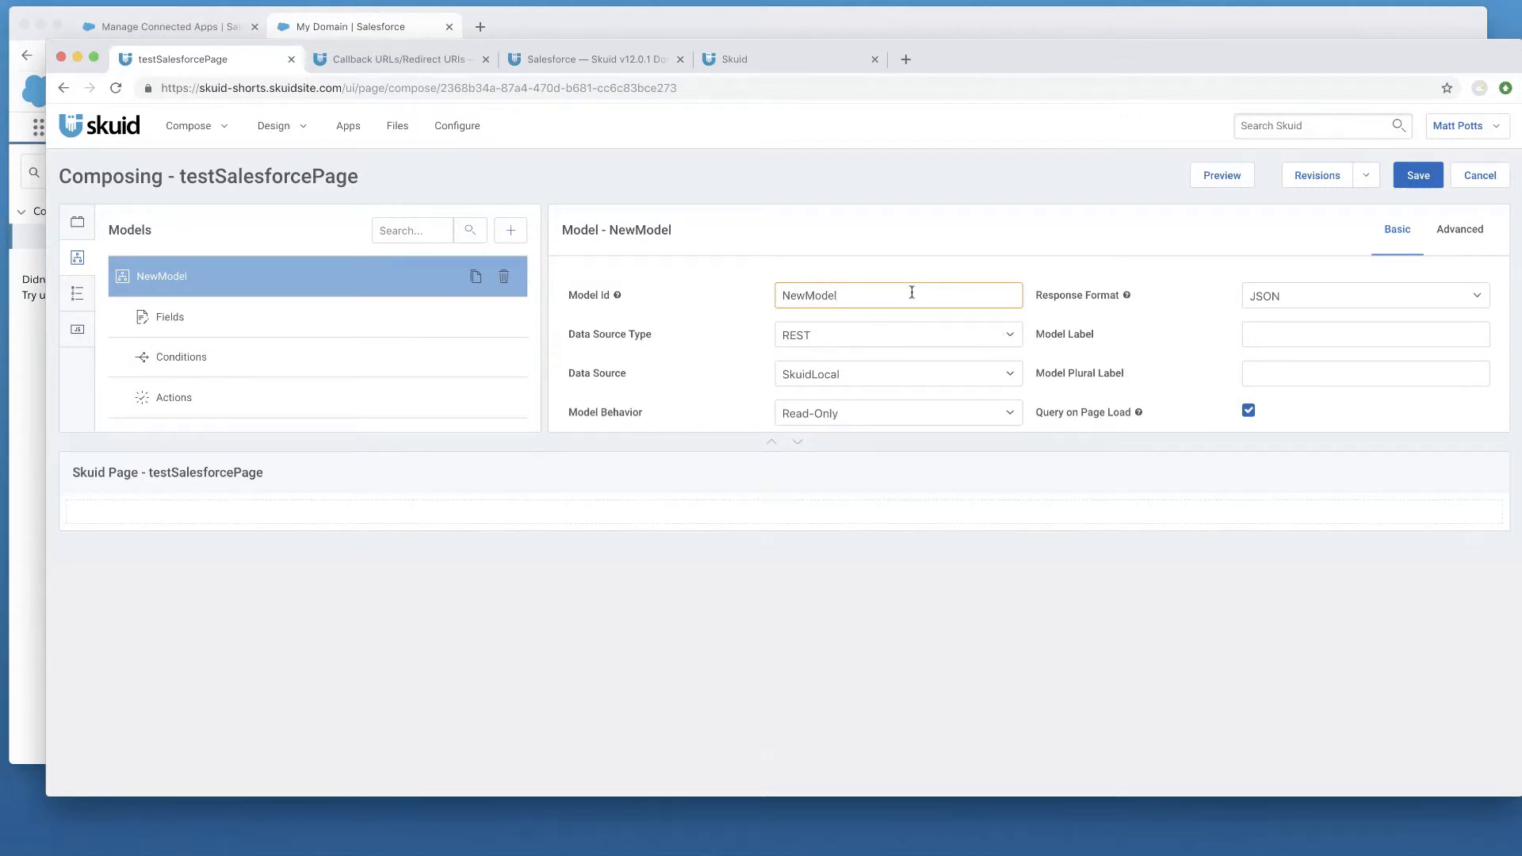
left_click_drag(912, 294, 693, 290)
type("Accounts")
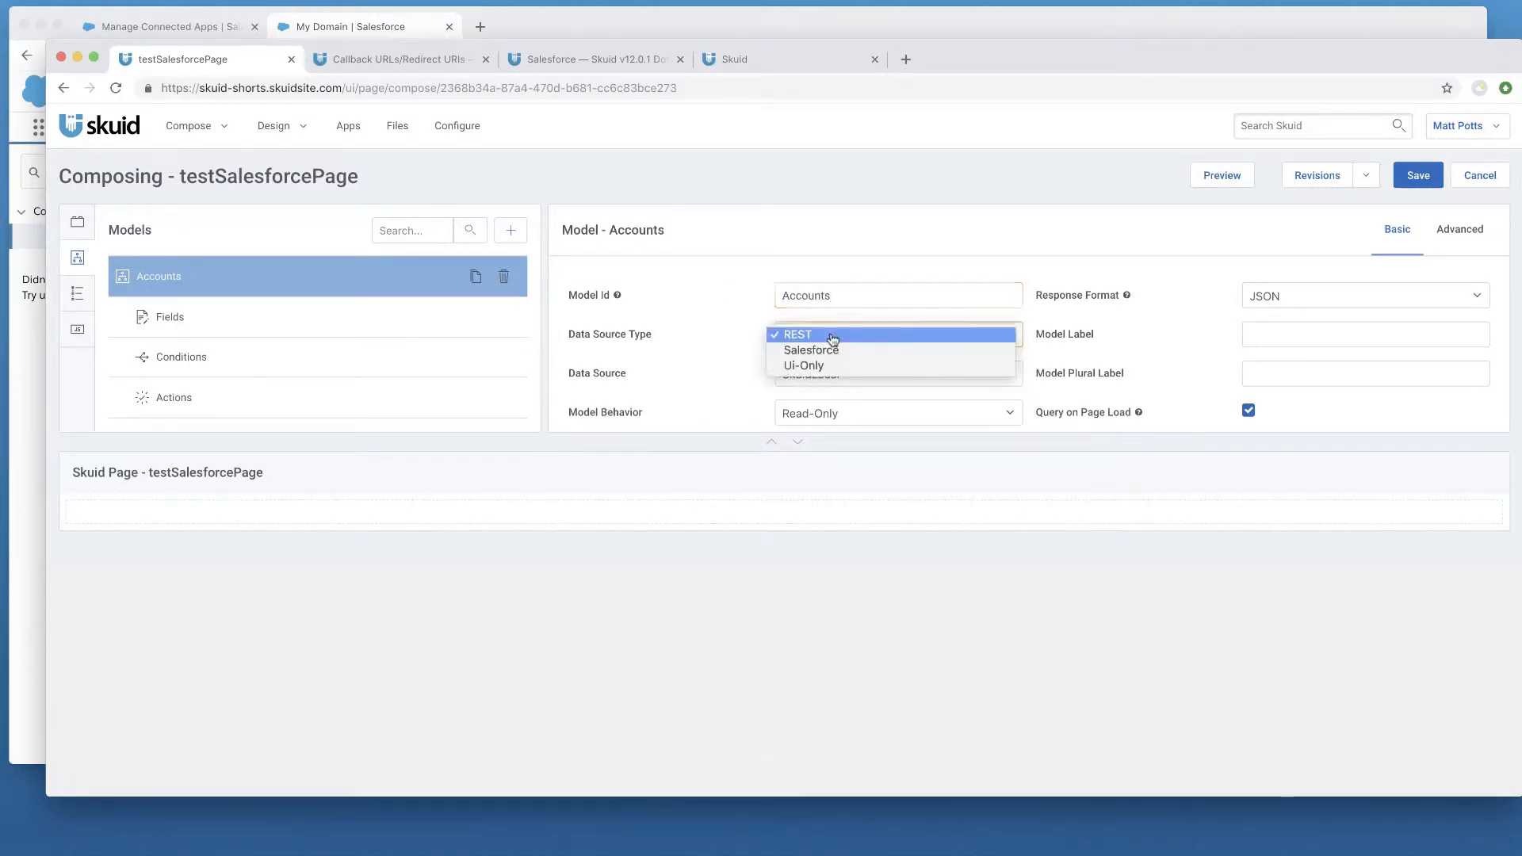
Set the model's data source type to Salesforce (SalesforceCRM) and try loading its object names.
left_click(841, 343)
left_click(831, 351)
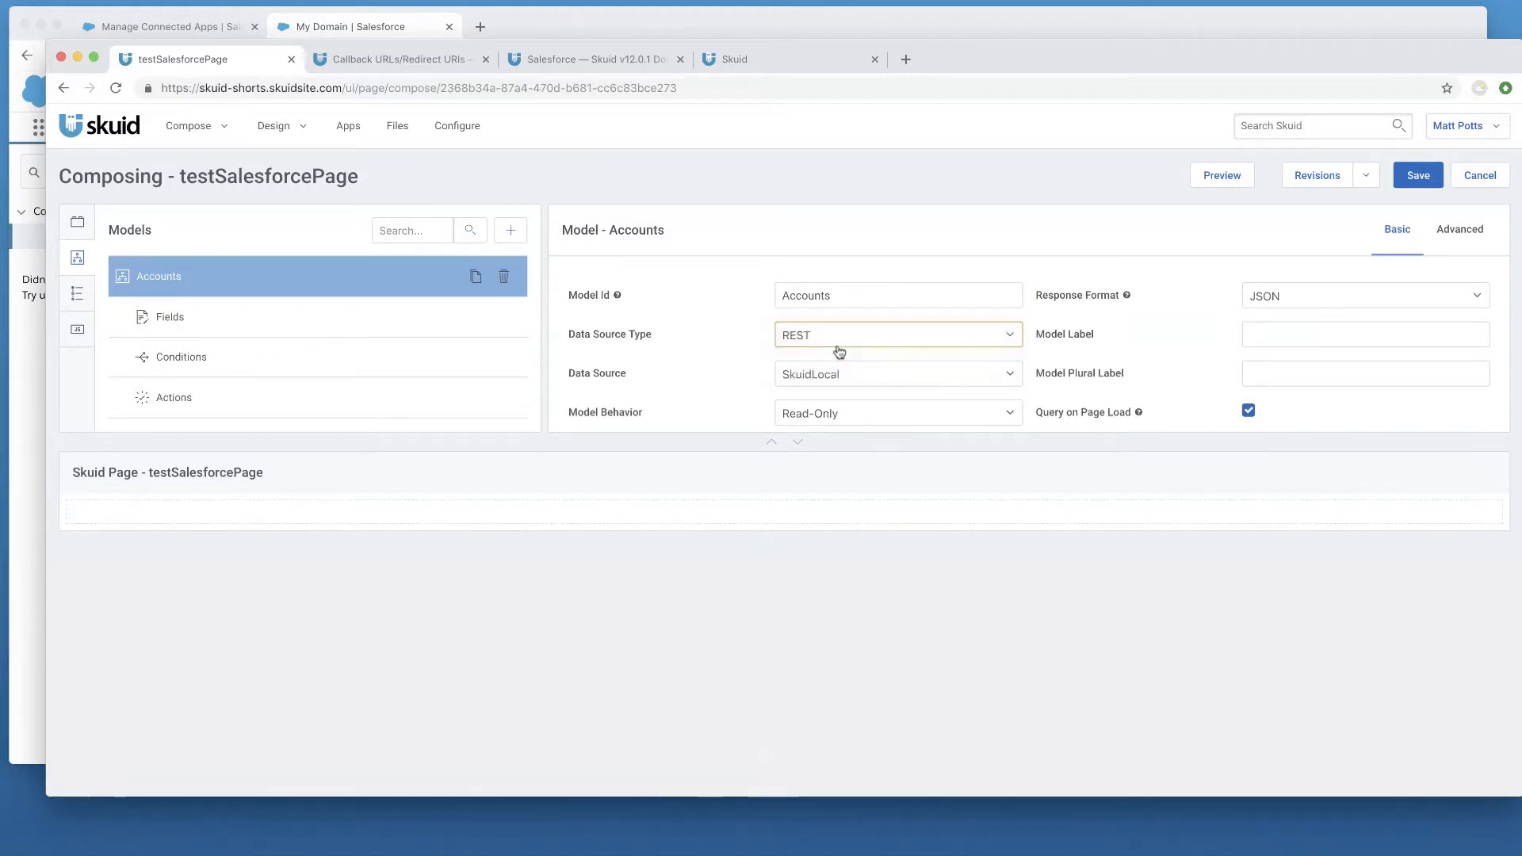
left_click_drag(773, 377, 891, 365)
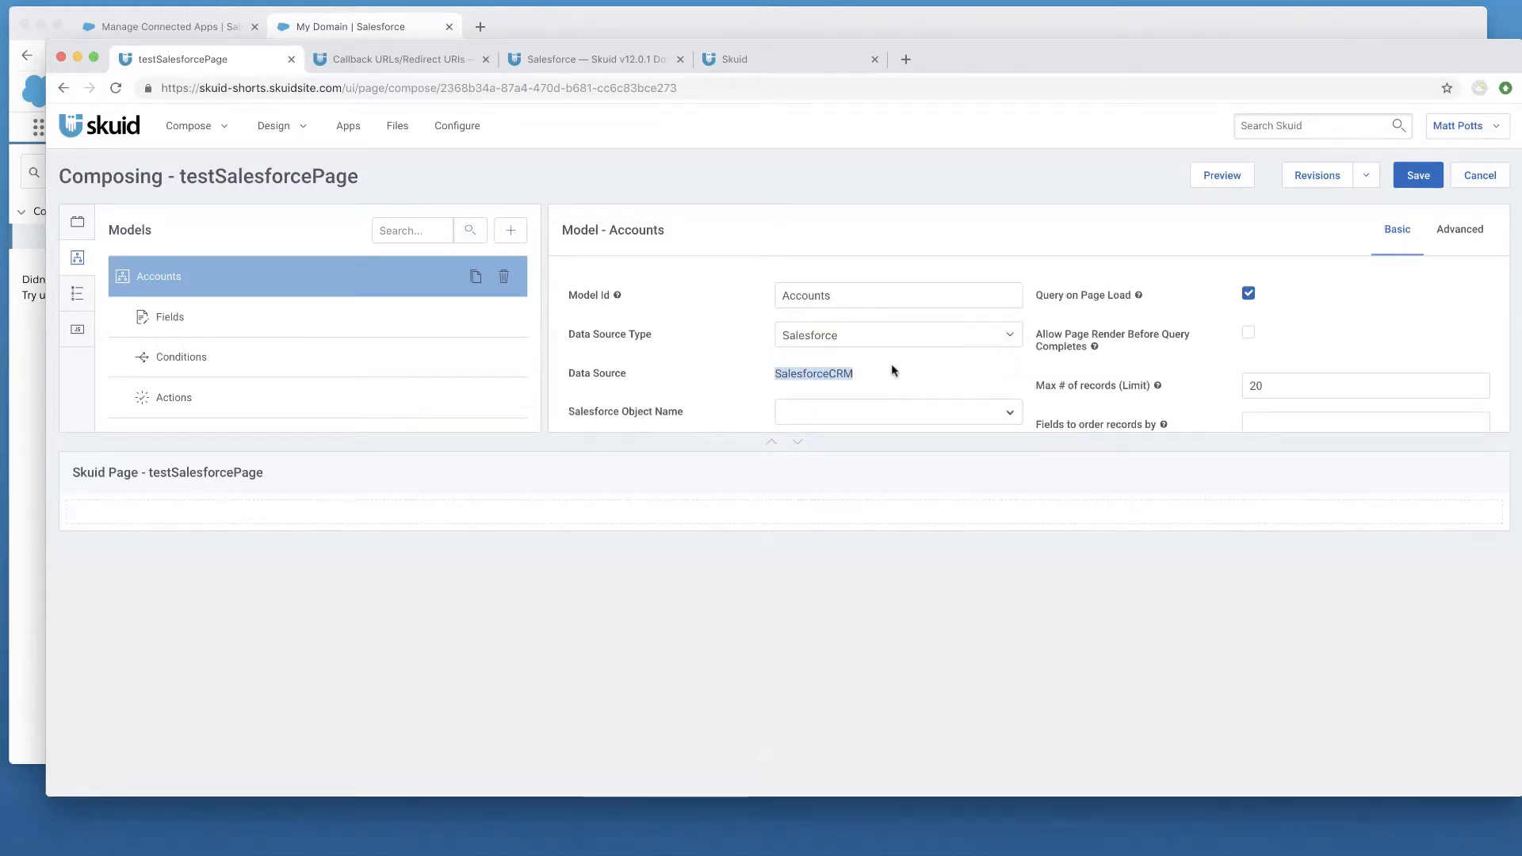
scroll(891, 365, "down", 1)
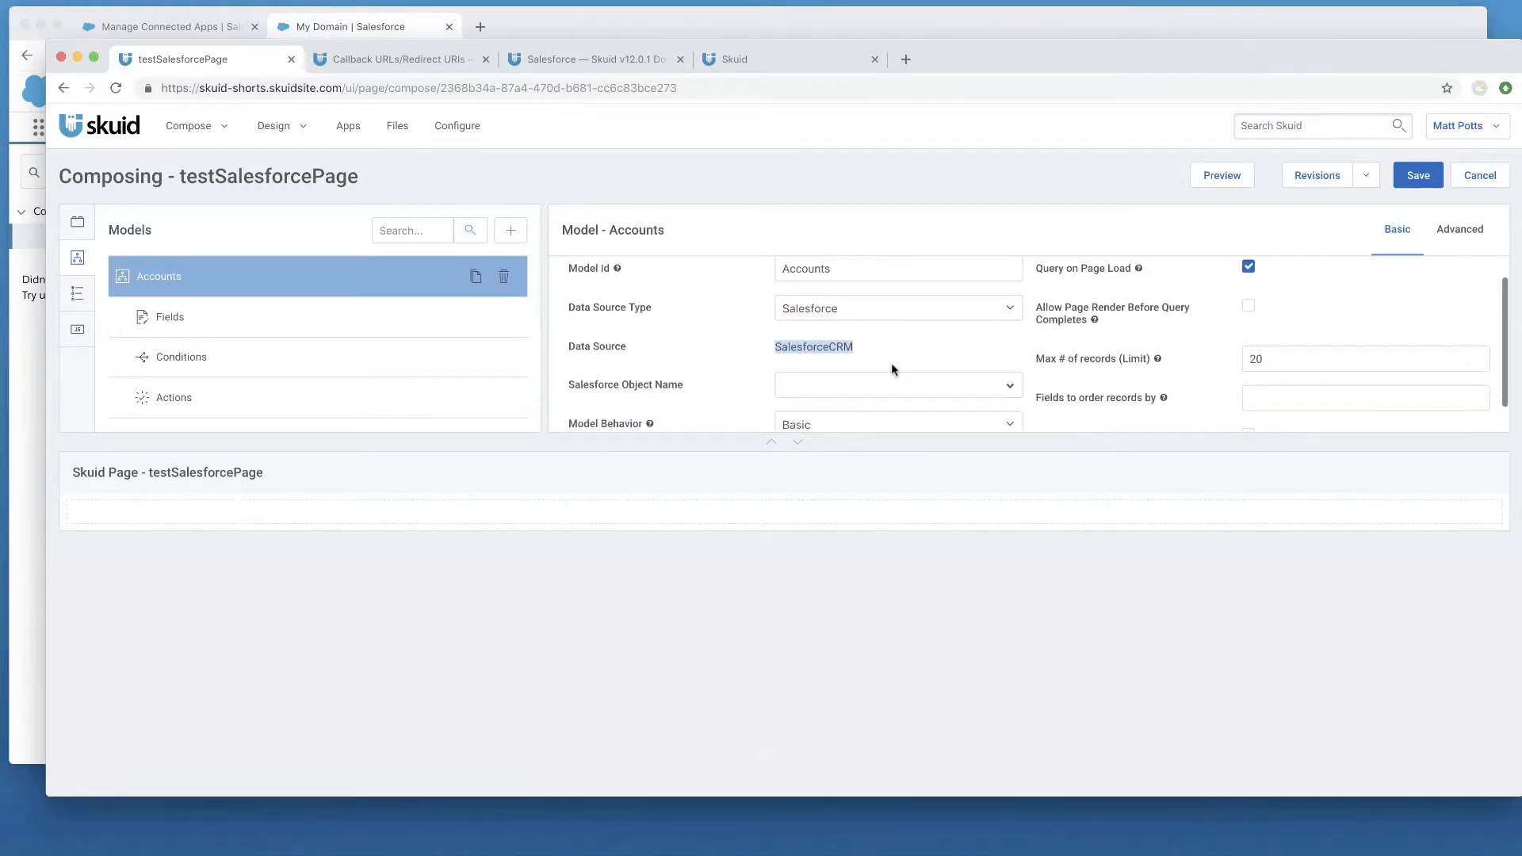
left_click(1013, 388)
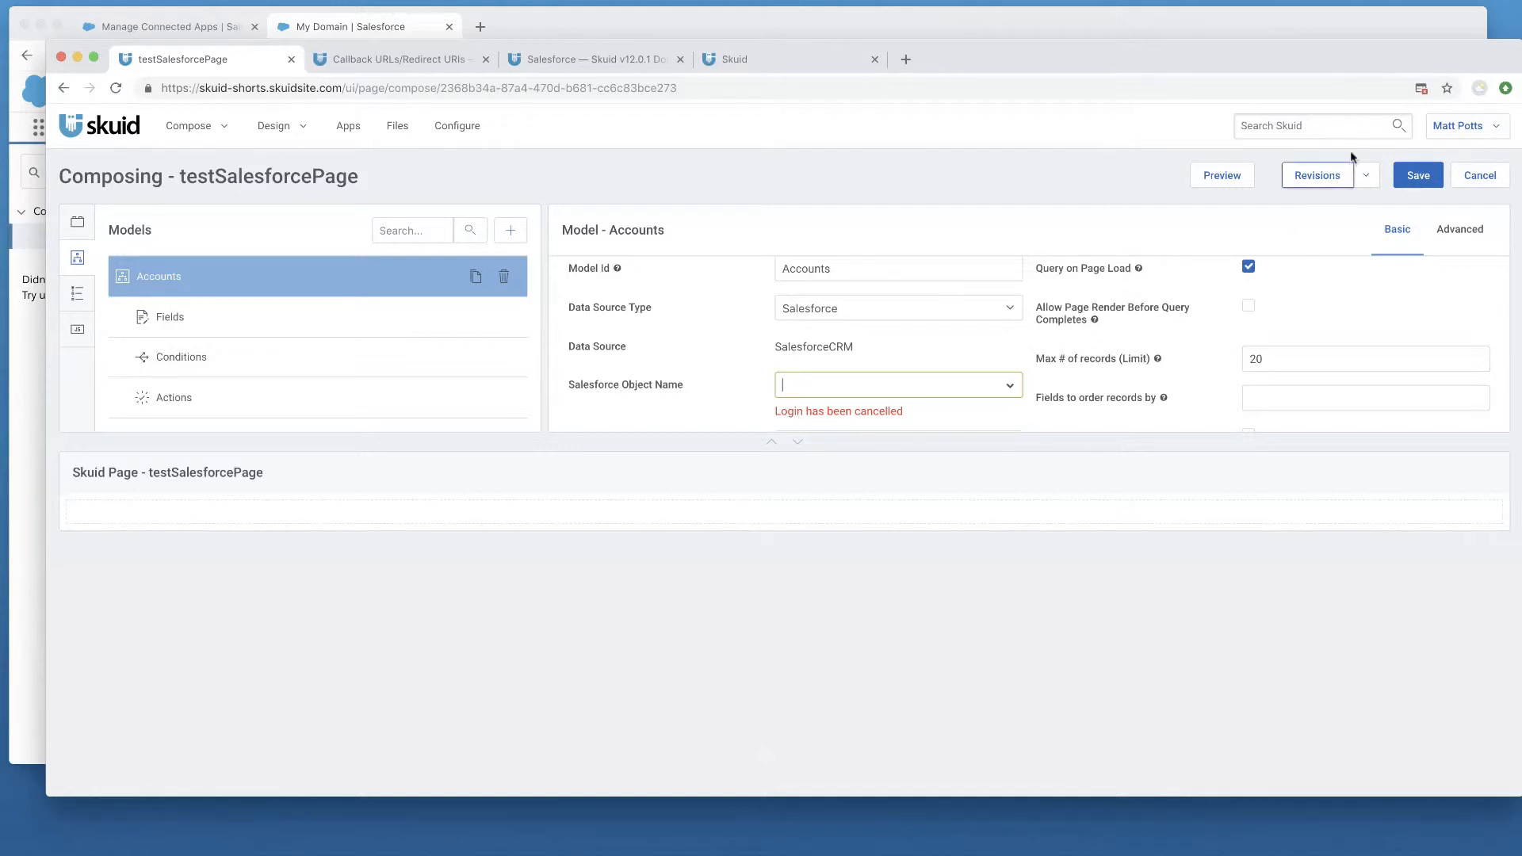
Always allow pop-ups from skuid-shorts.skuidsite.com and retry the Salesforce object lookup.
left_click(1419, 88)
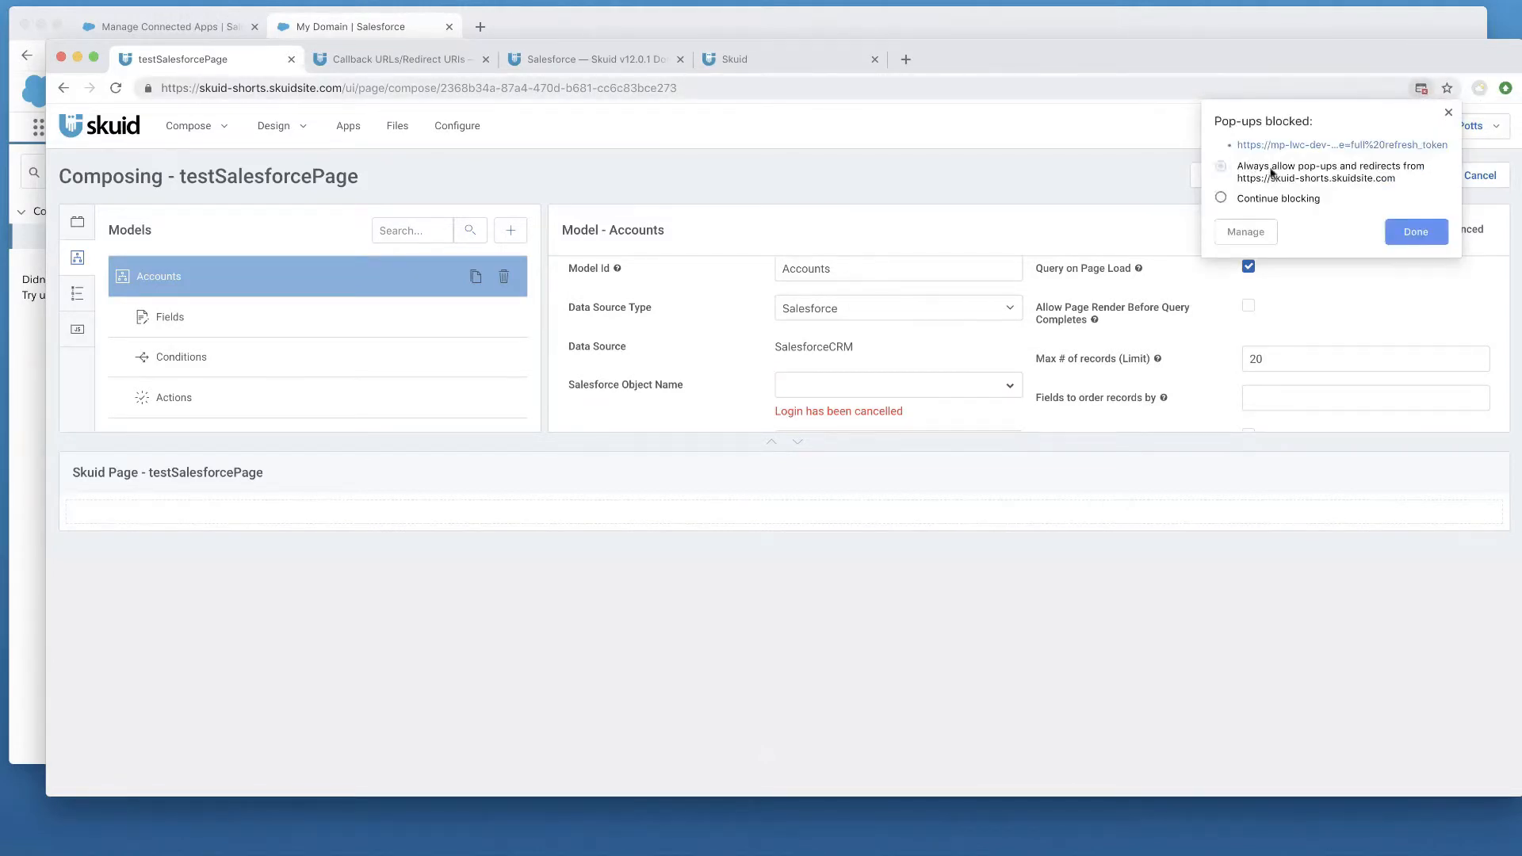
left_click(1413, 232)
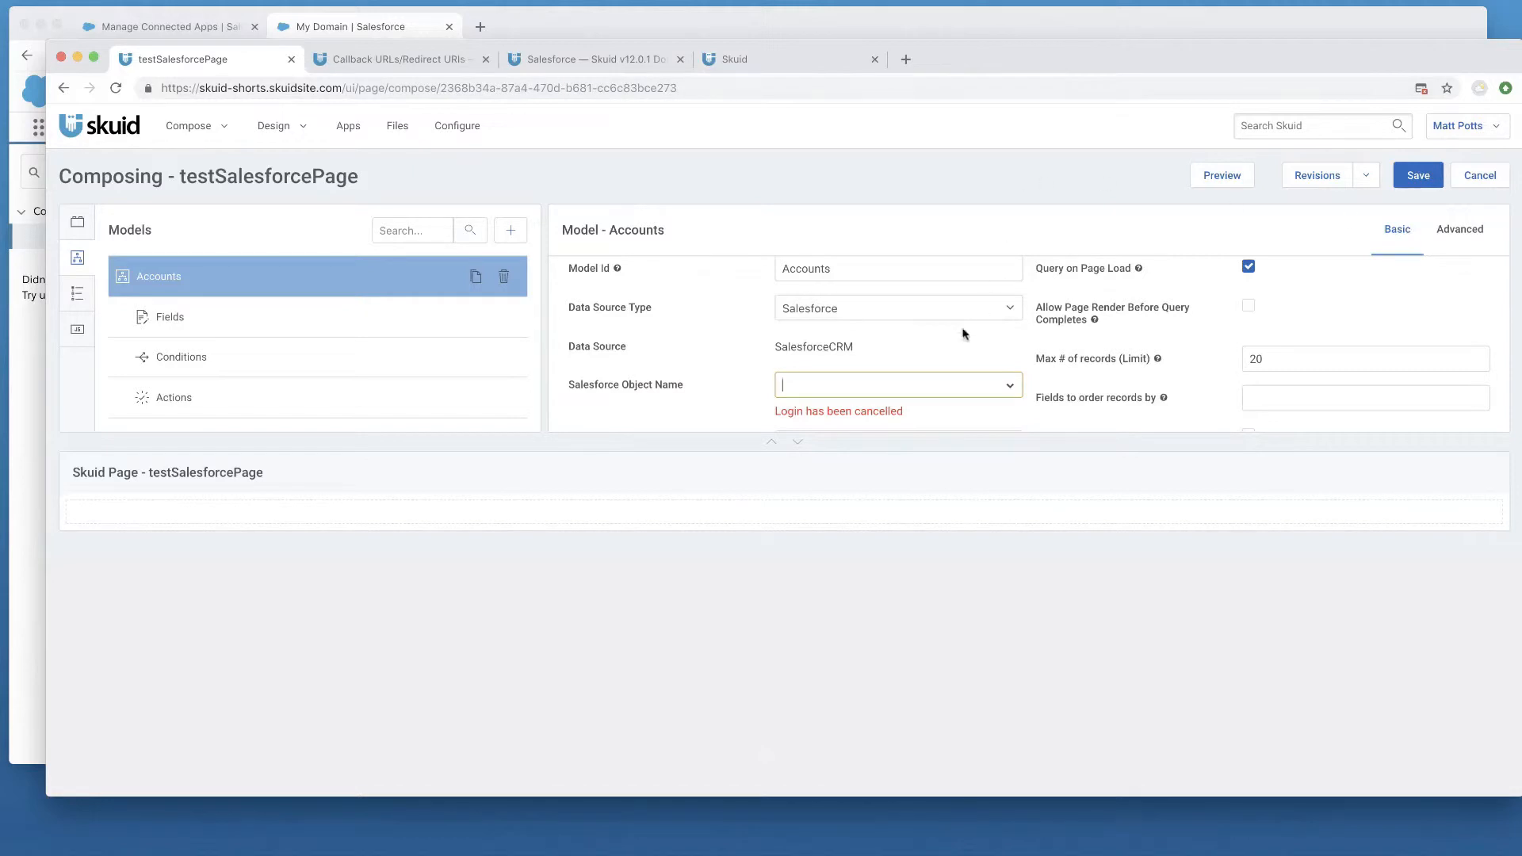
left_click(1010, 385)
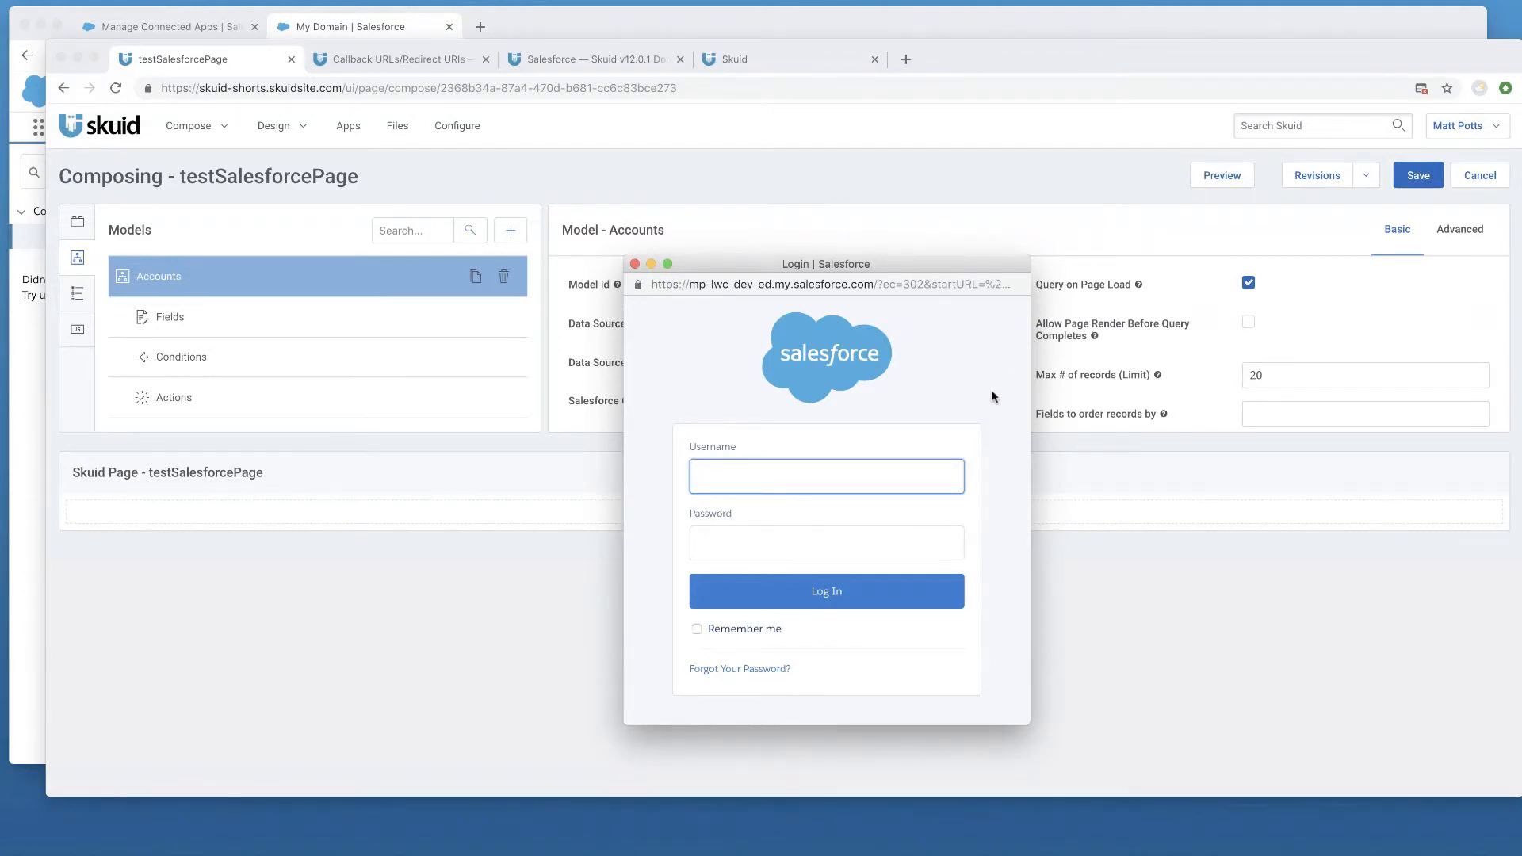
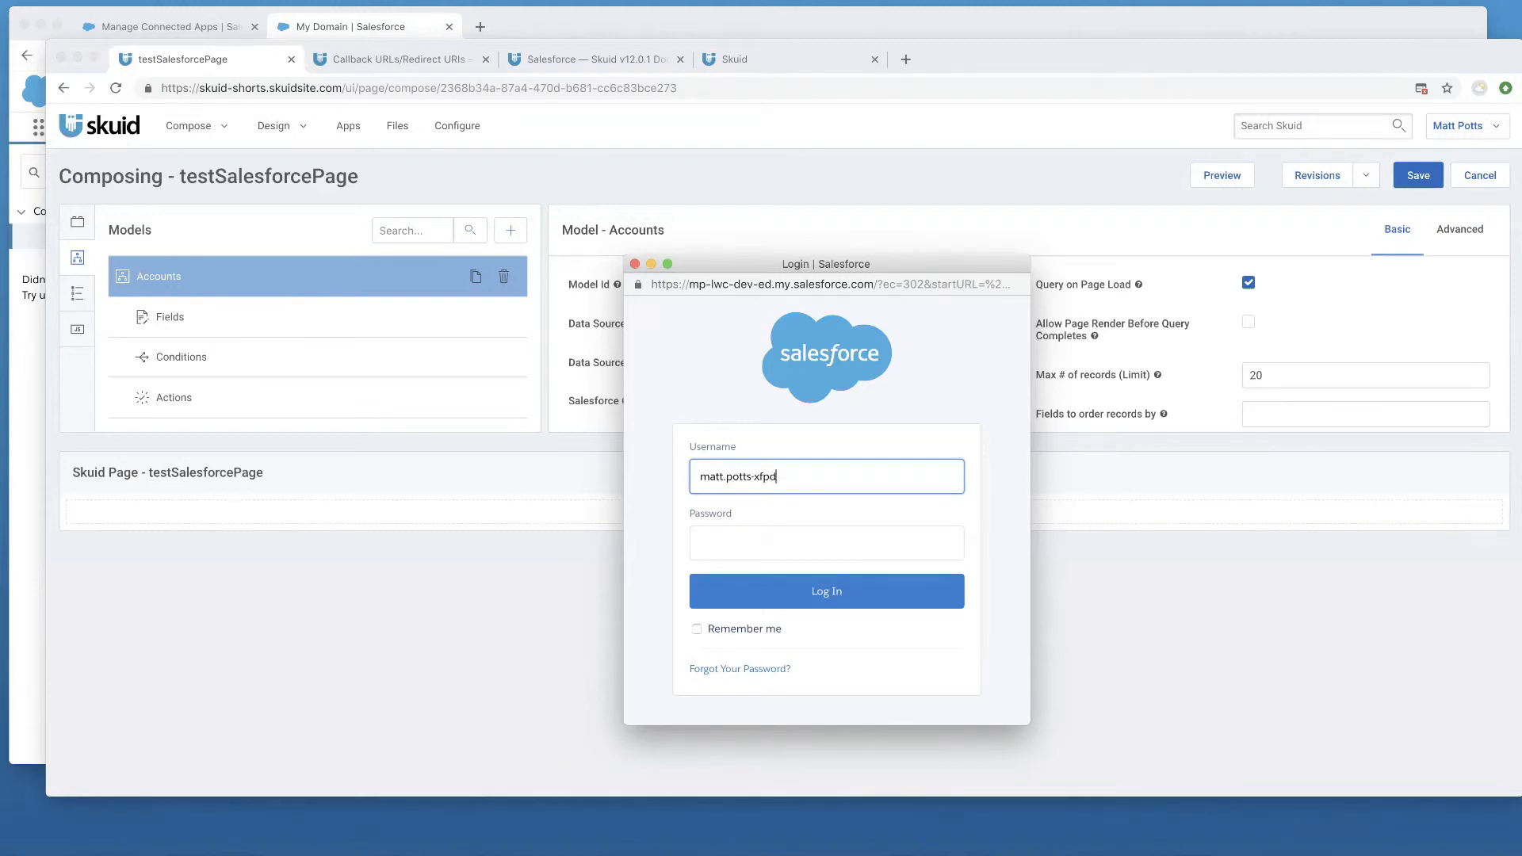
Log in to Salesforce with the account username and password, declining to save the password.
key("Tab")
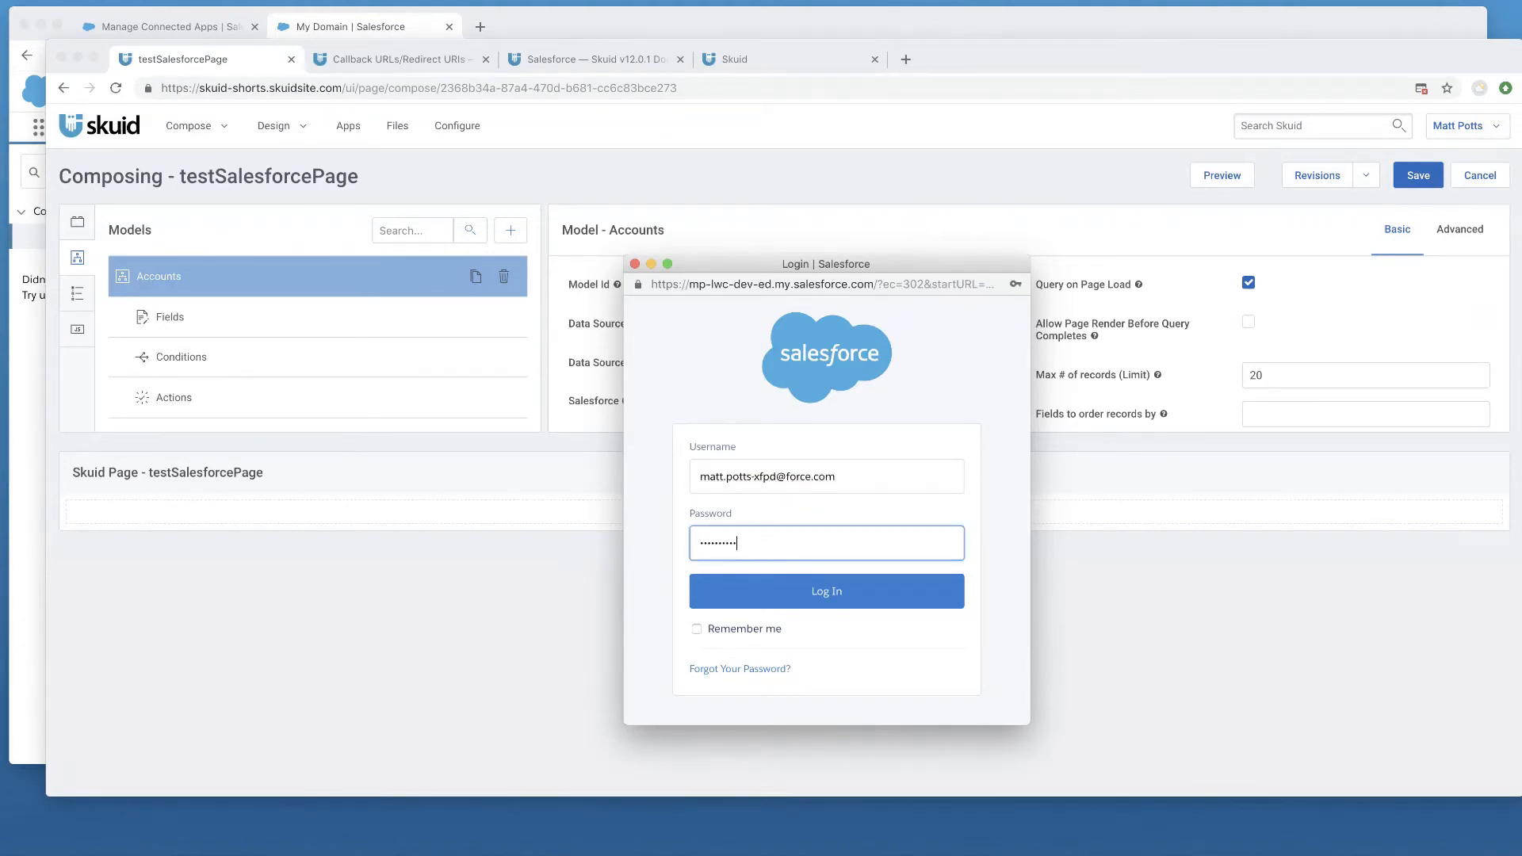
left_click(815, 590)
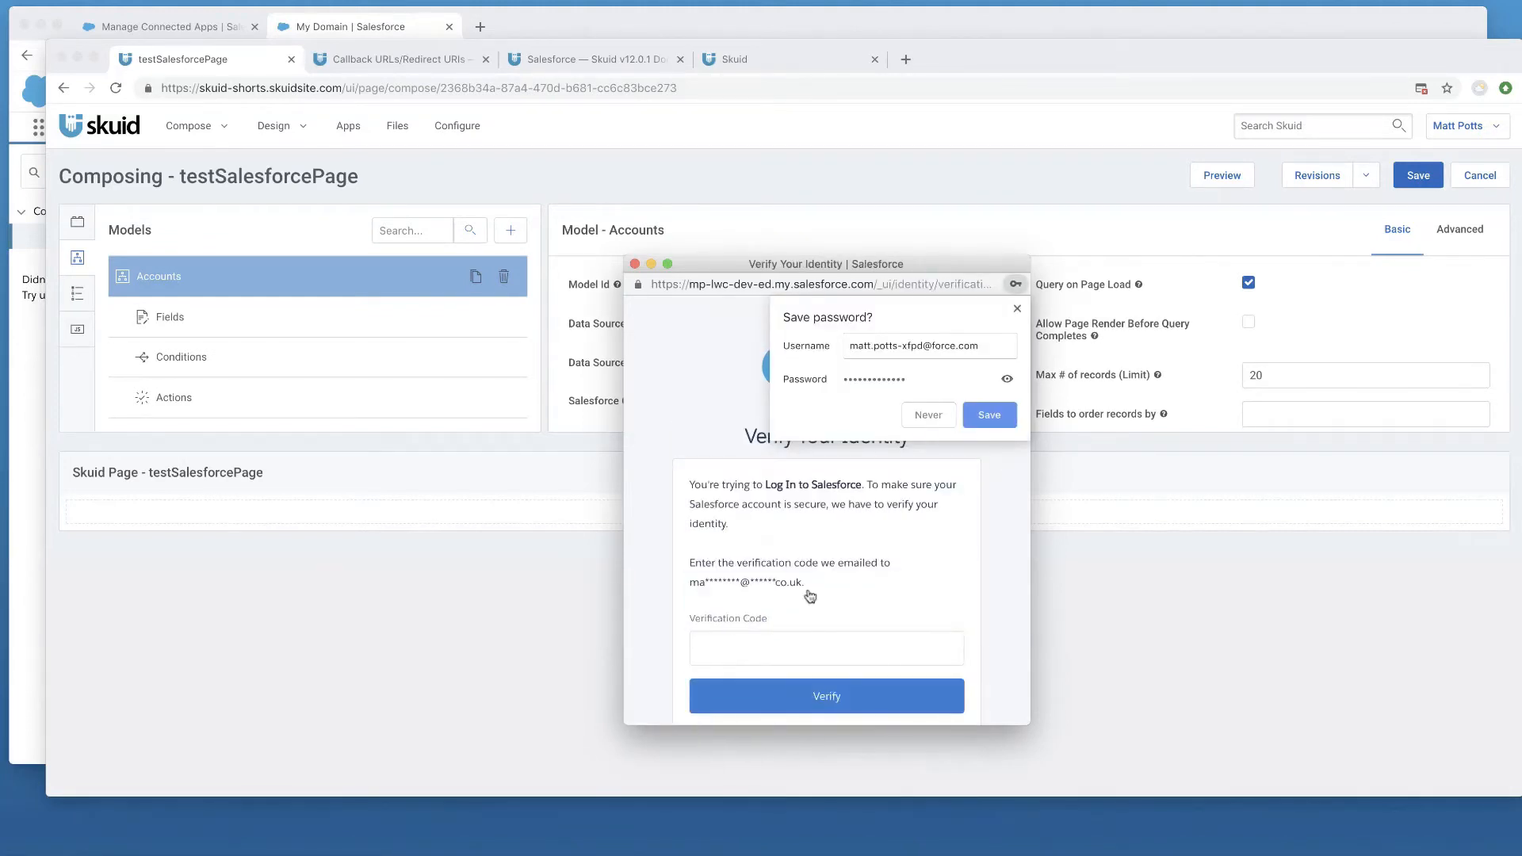
left_click(924, 413)
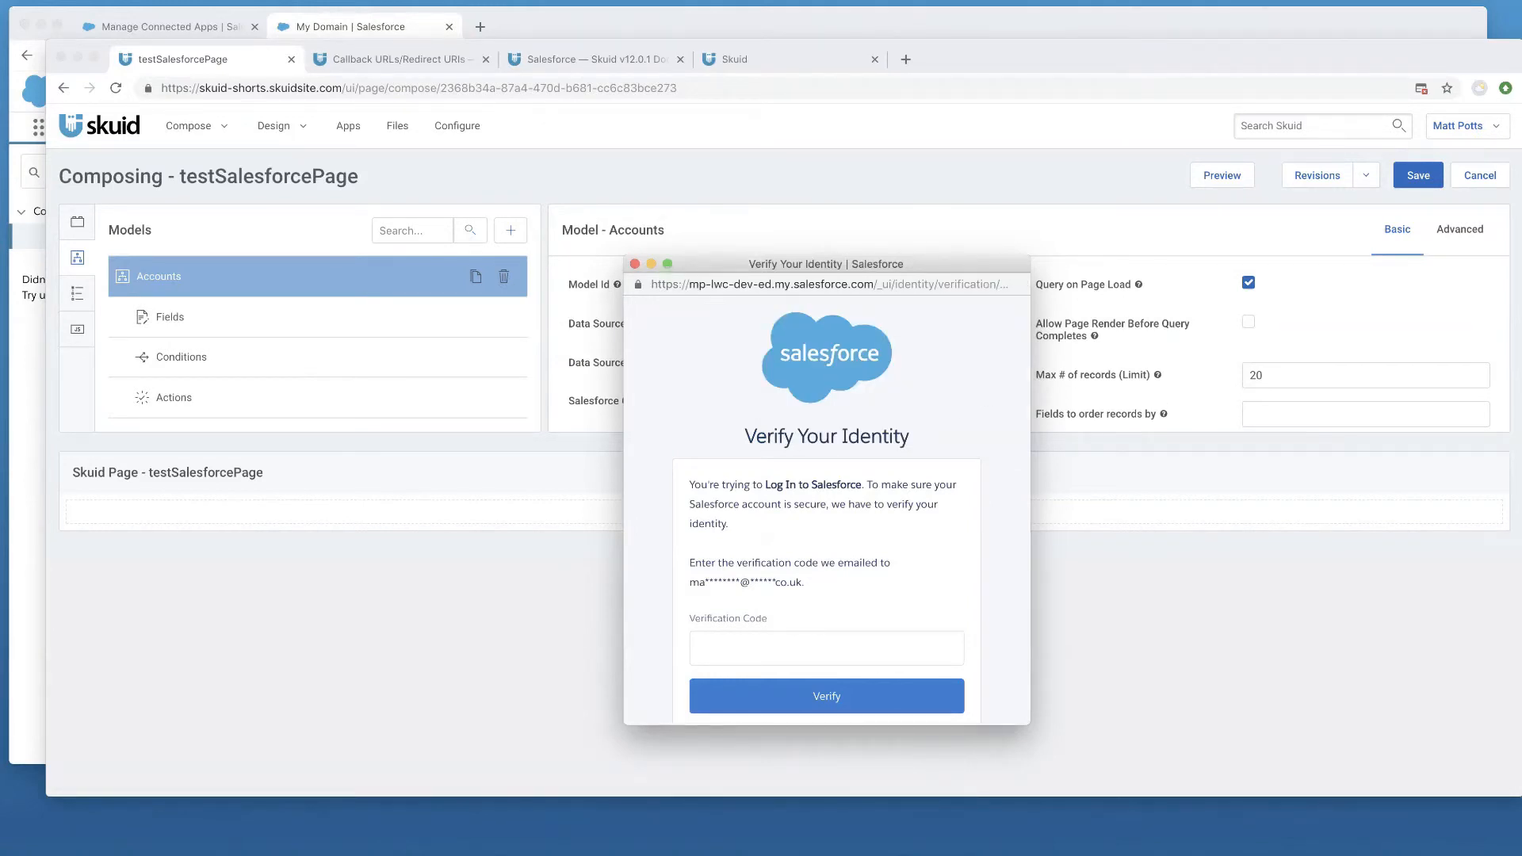
Enter the emailed verification code, verify, and allow SkuidPlatform access.
key("super+Tab")
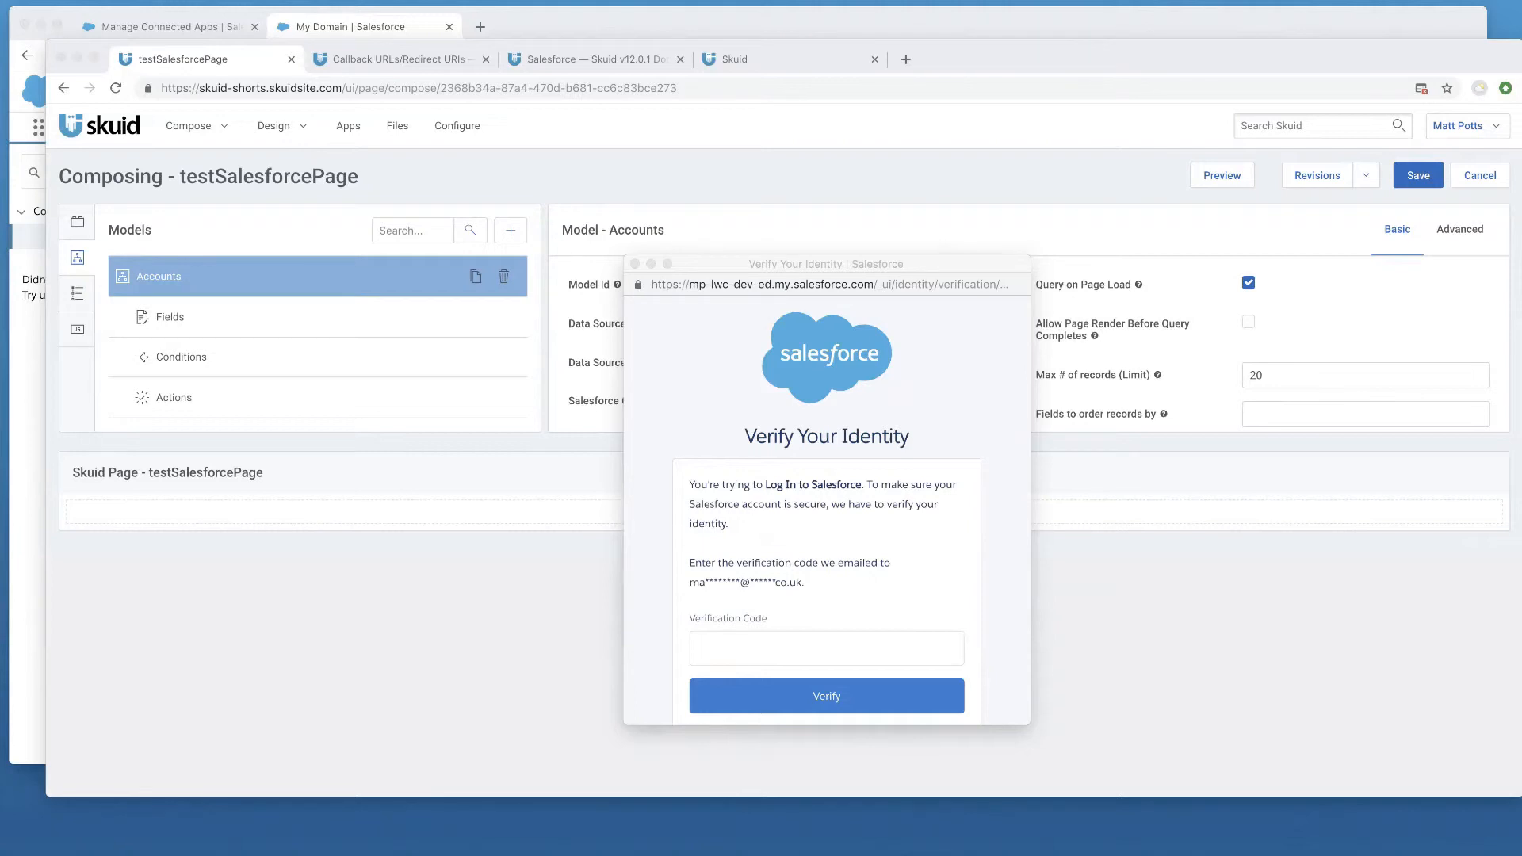
left_click(734, 645)
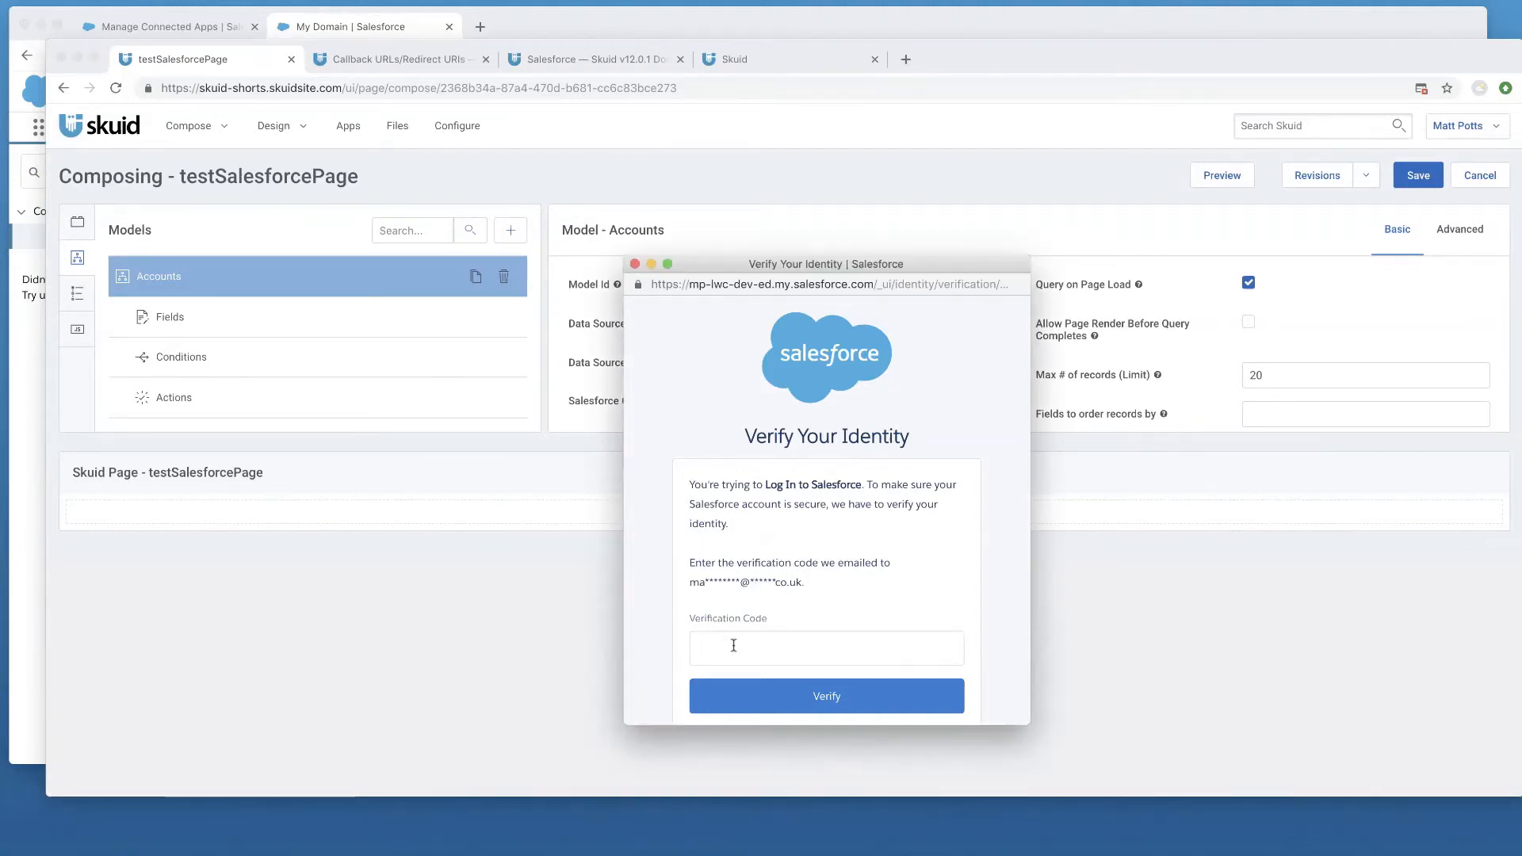
left_click(733, 645)
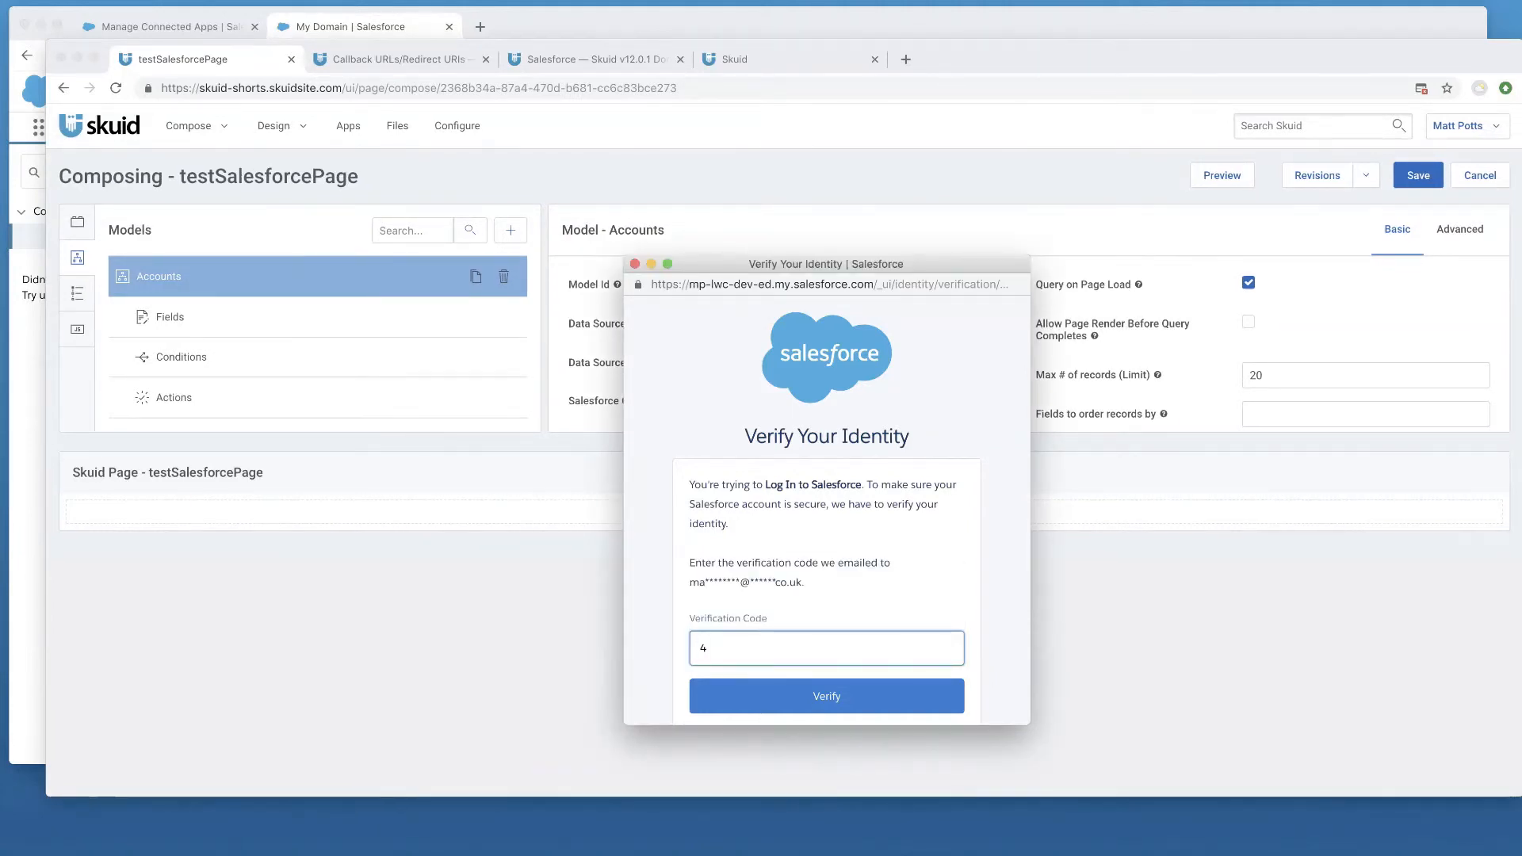
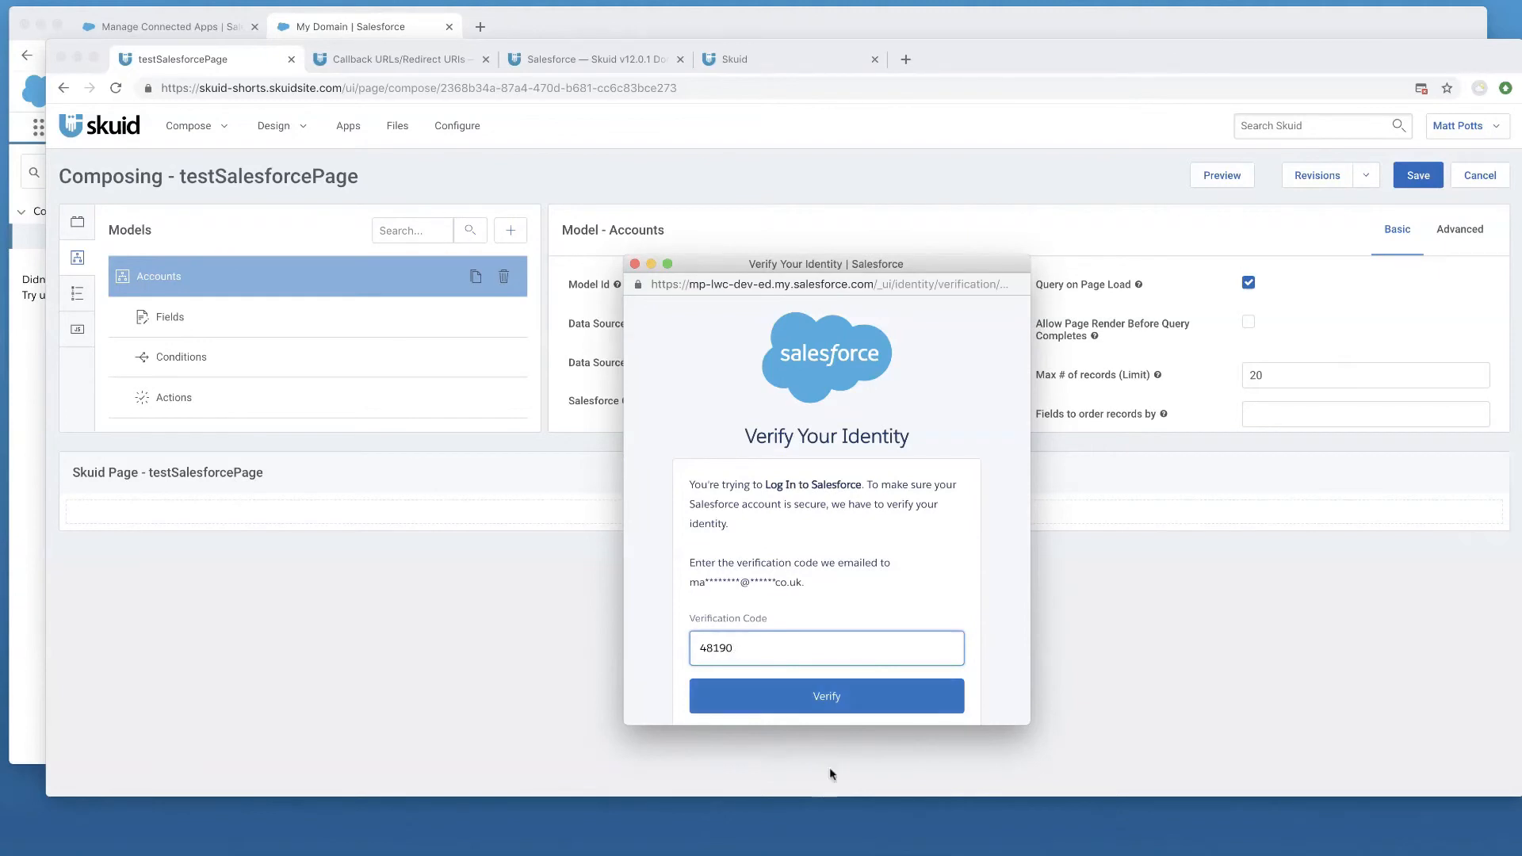
left_click(832, 694)
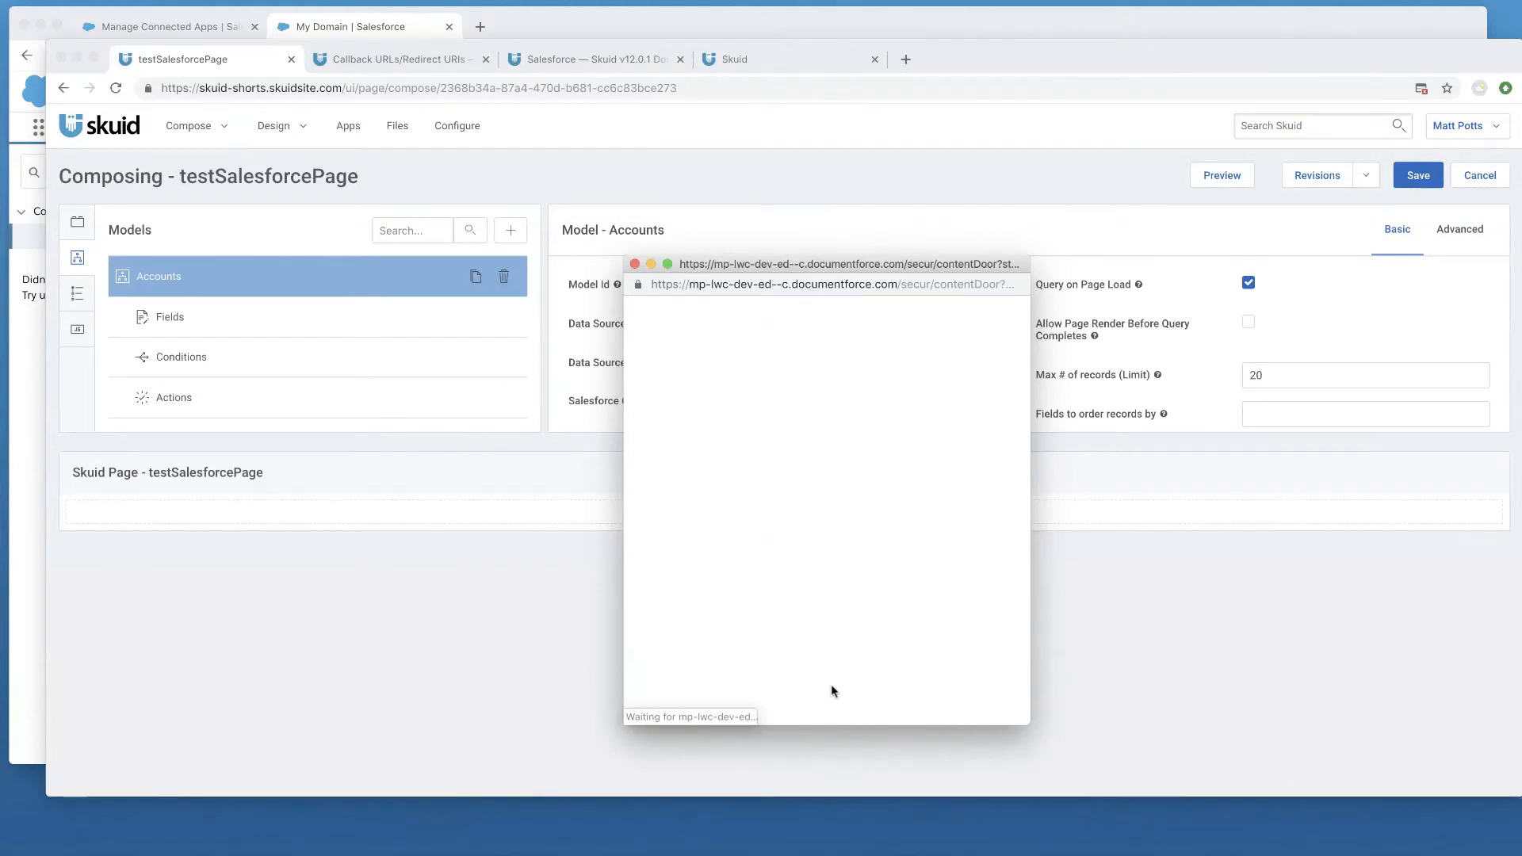
scroll(814, 611, "down", 5)
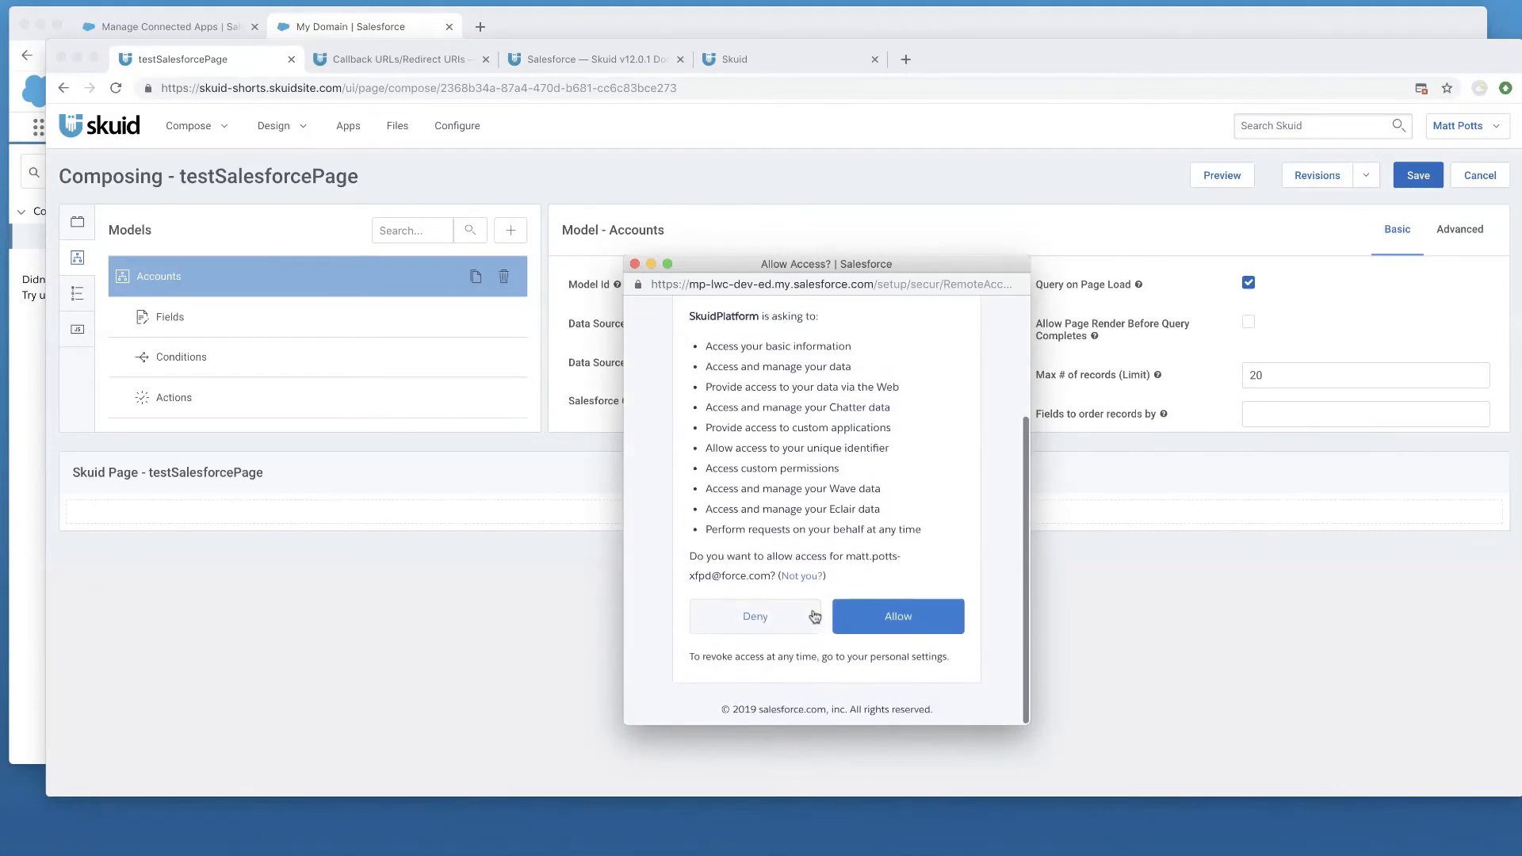
left_click(923, 625)
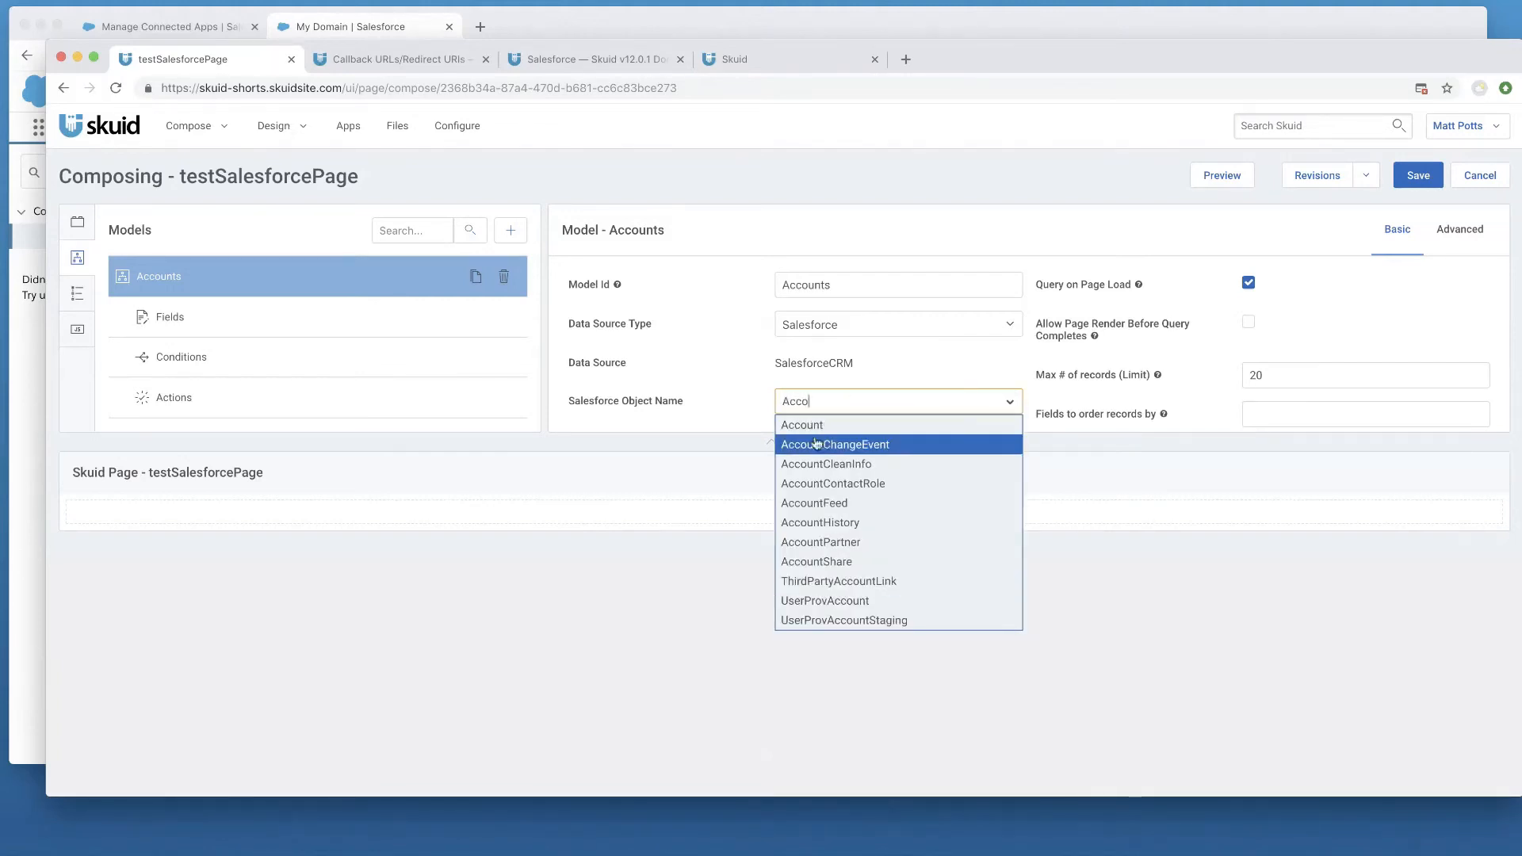
Base the Accounts model on the Account object and add its Account Name field.
left_click(824, 429)
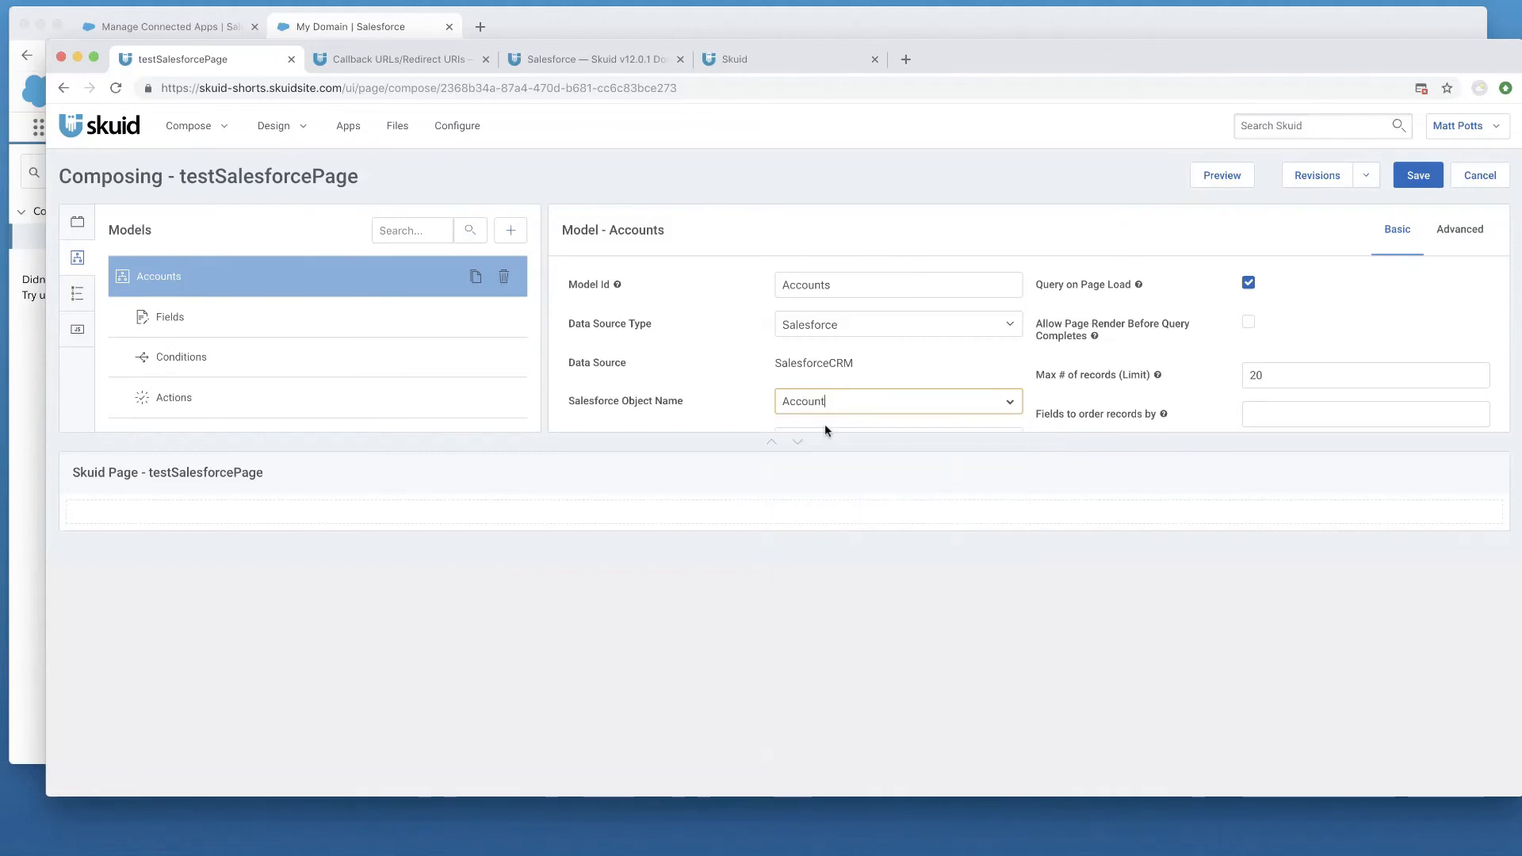
left_click(211, 325)
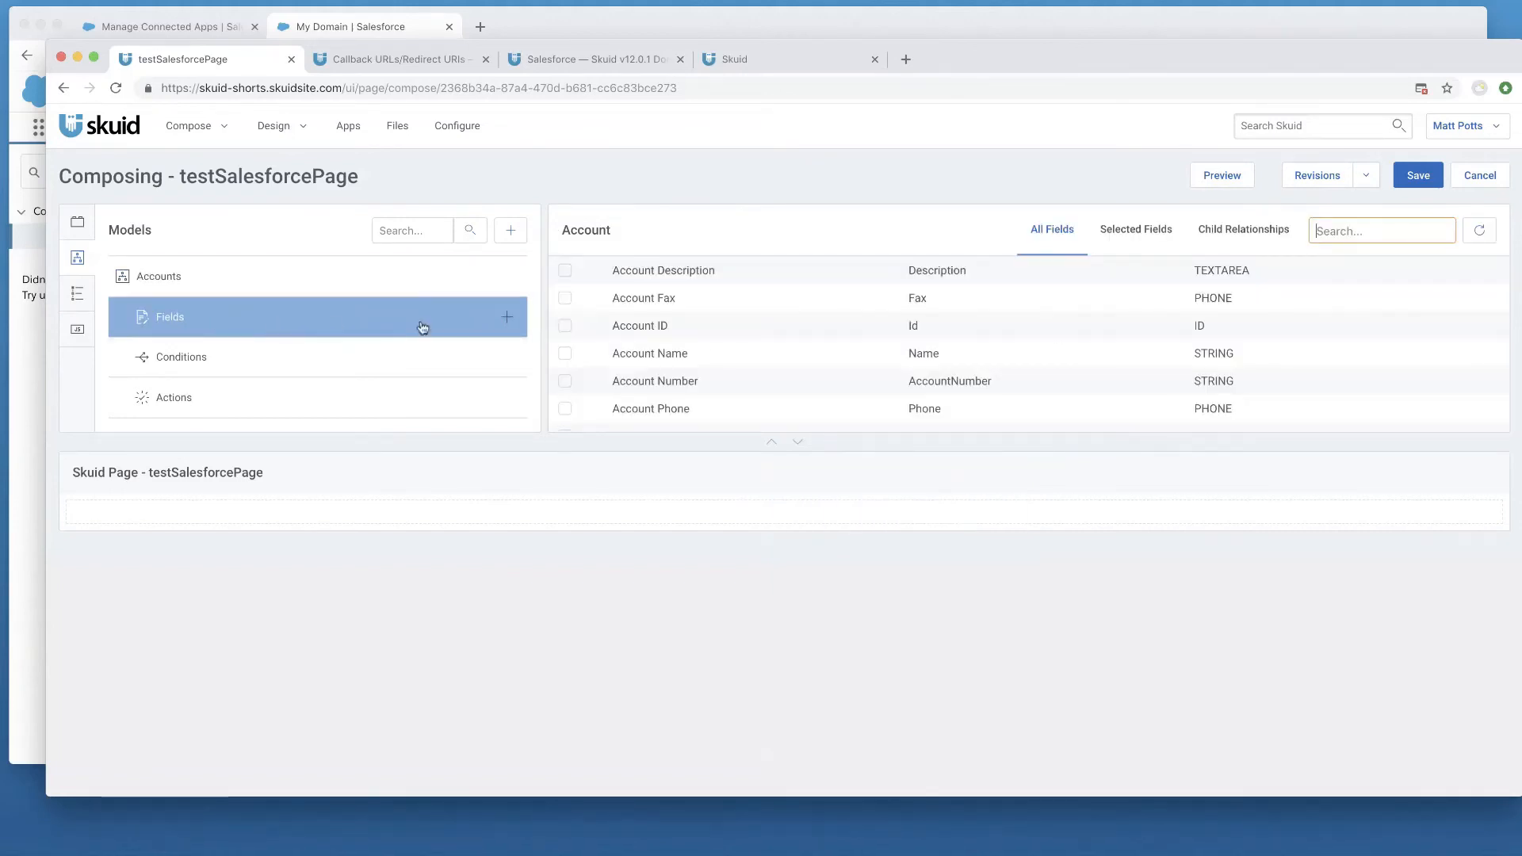
left_click(564, 354)
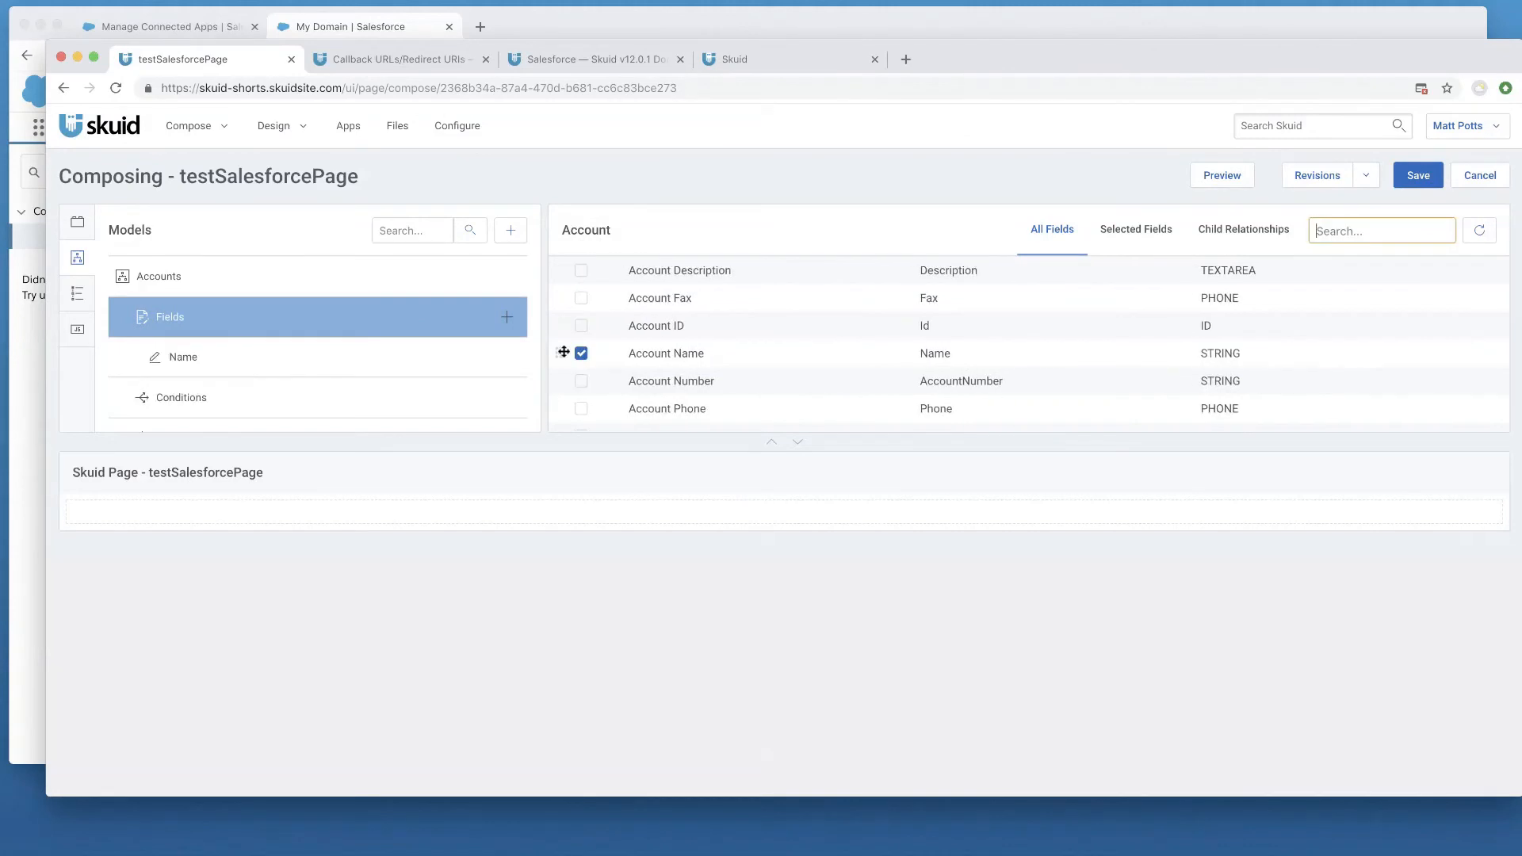
Create a Table component from the Accounts model, save the page, and preview it.
left_click(169, 278)
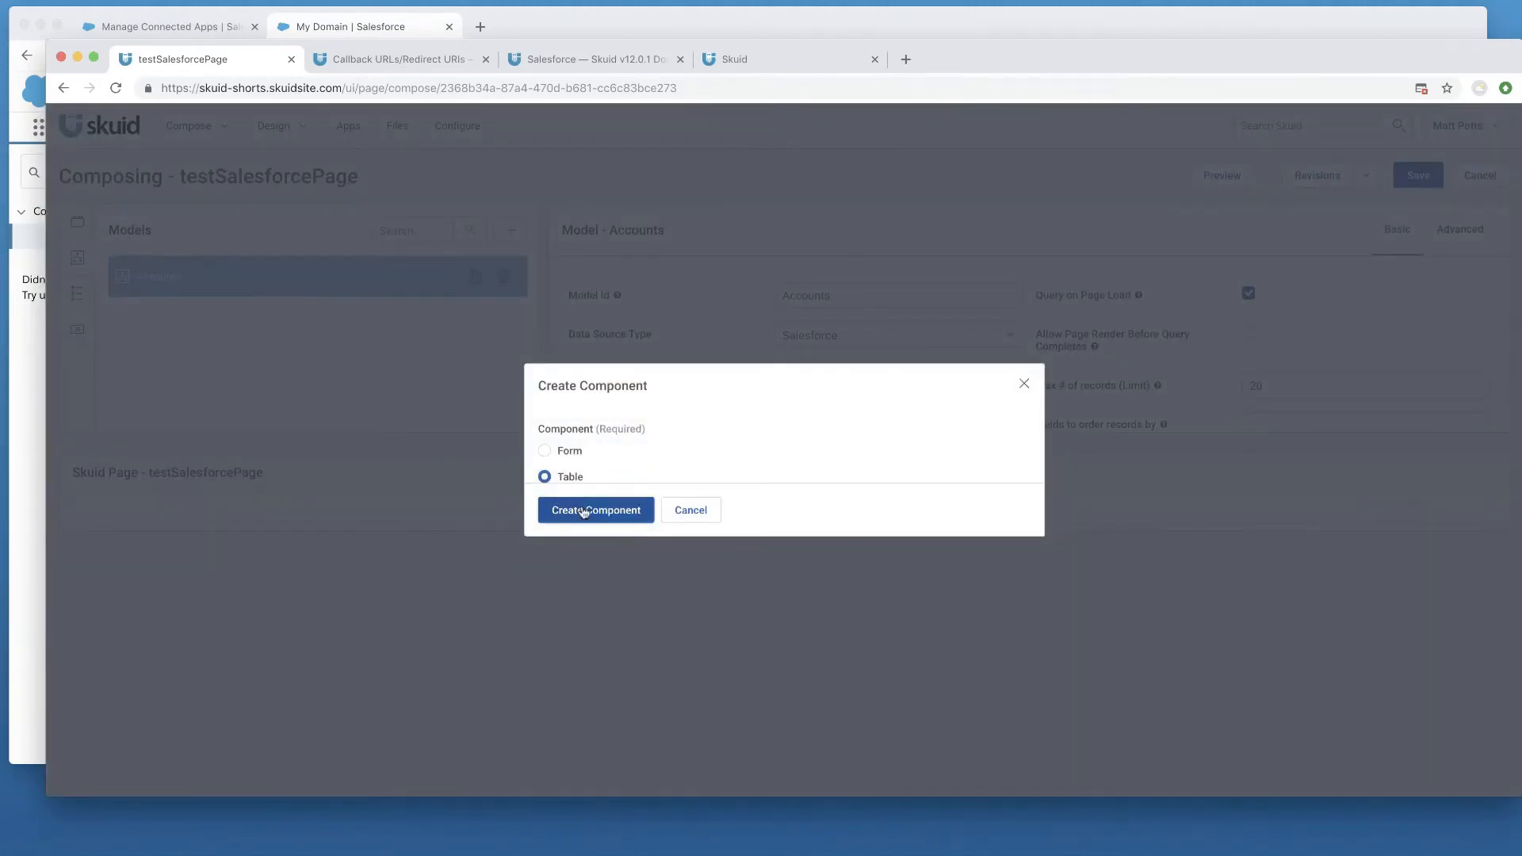
left_click(559, 508)
left_click(1416, 177)
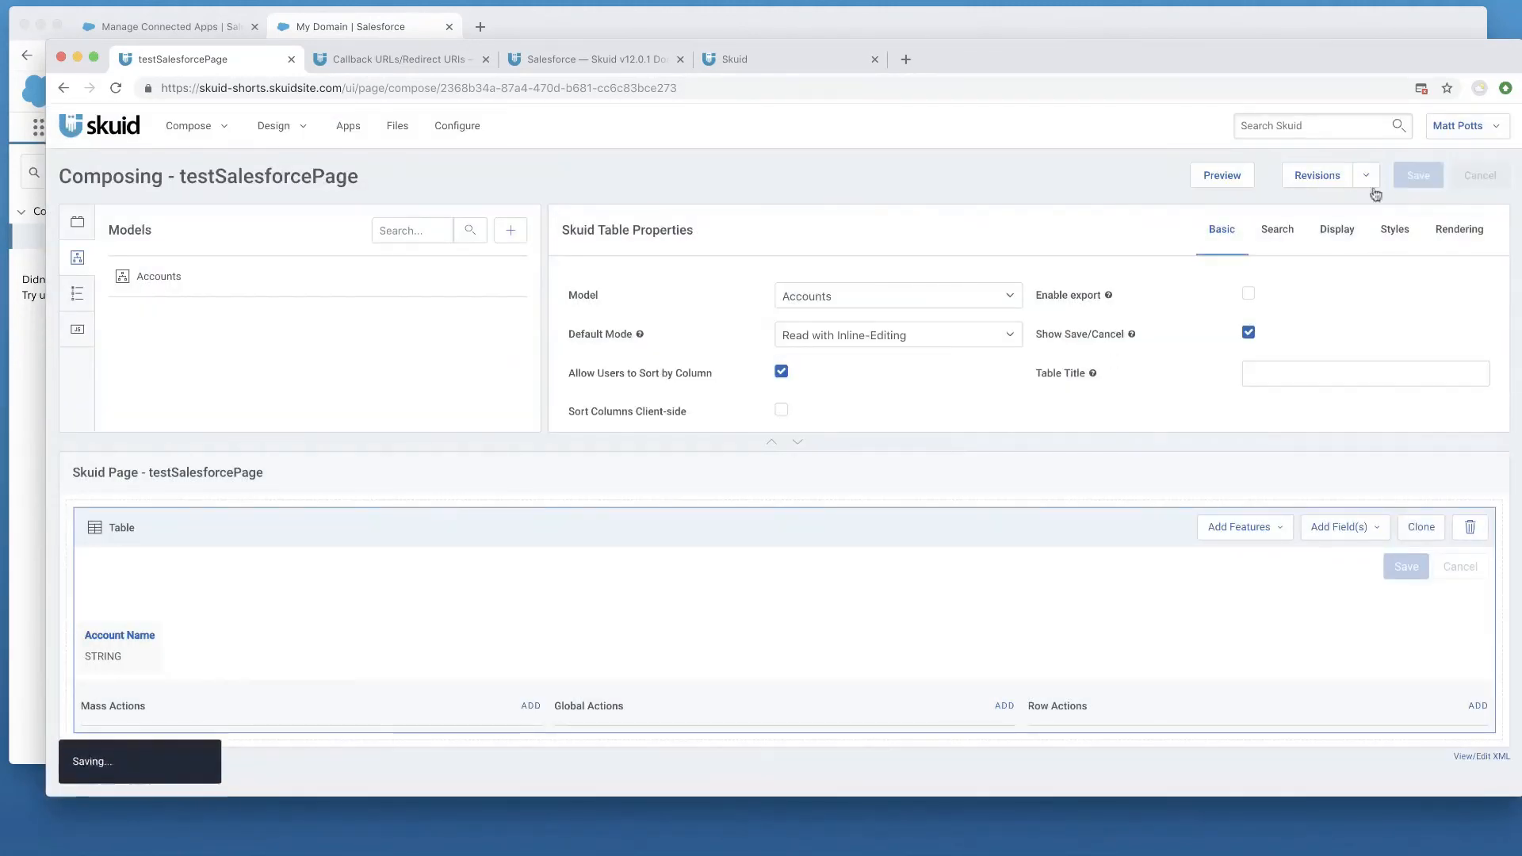
left_click(1221, 176)
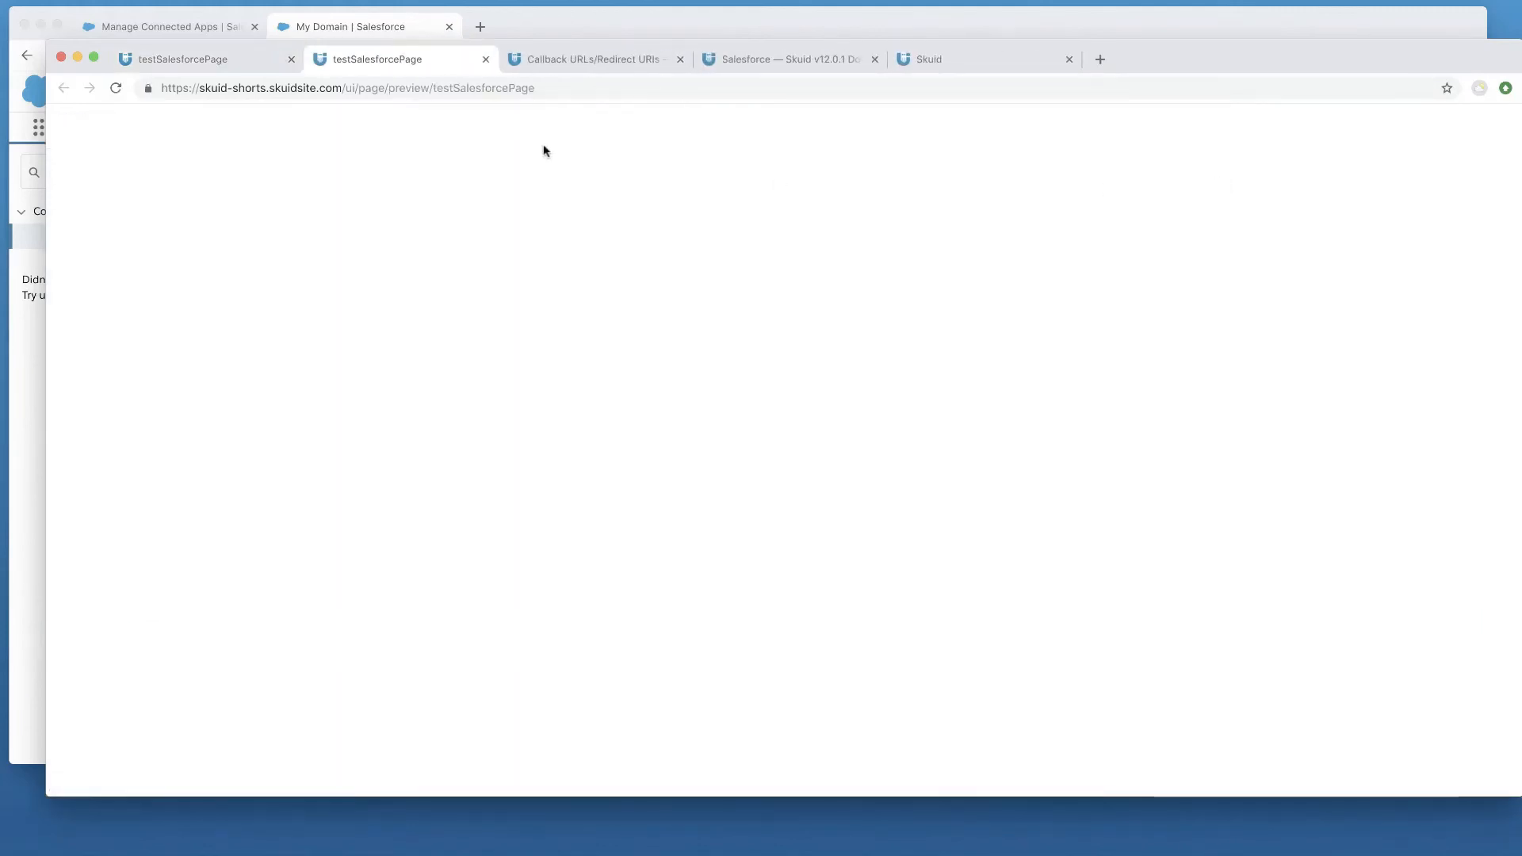